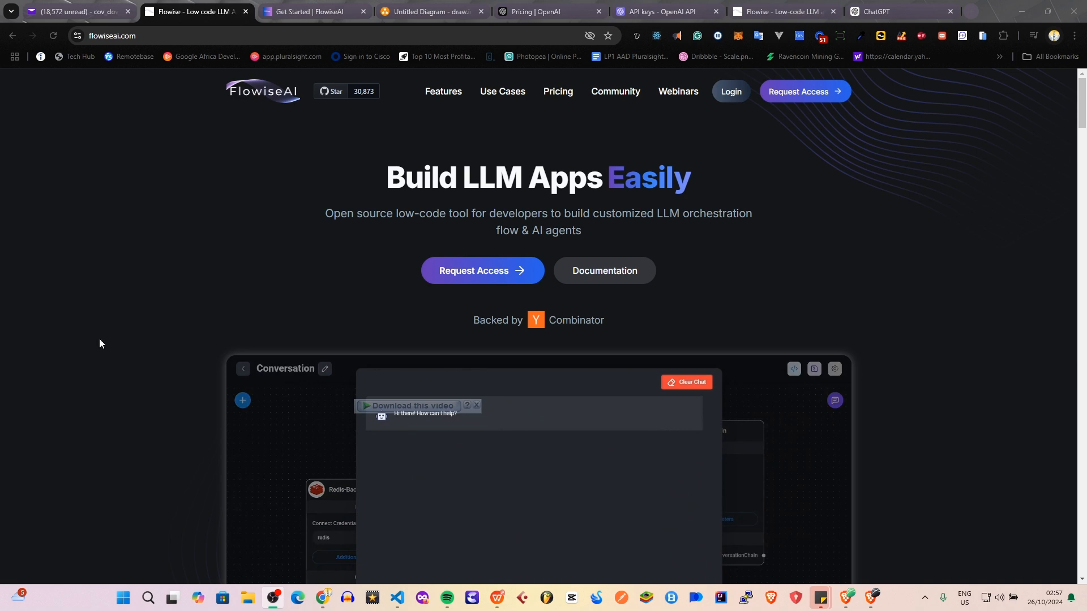
# Look through the FlowiseAI homepage's feature sections down to Open source LLMs and return to the page's beginning.
pyautogui.scroll(-13, 395, 243)
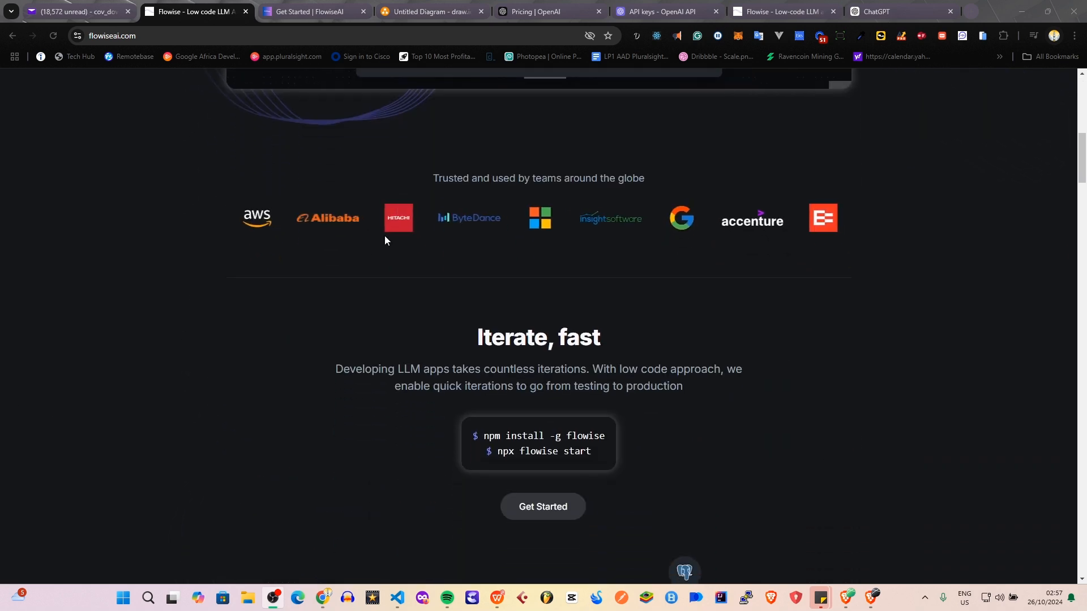
pyautogui.scroll(-5, 335, 259)
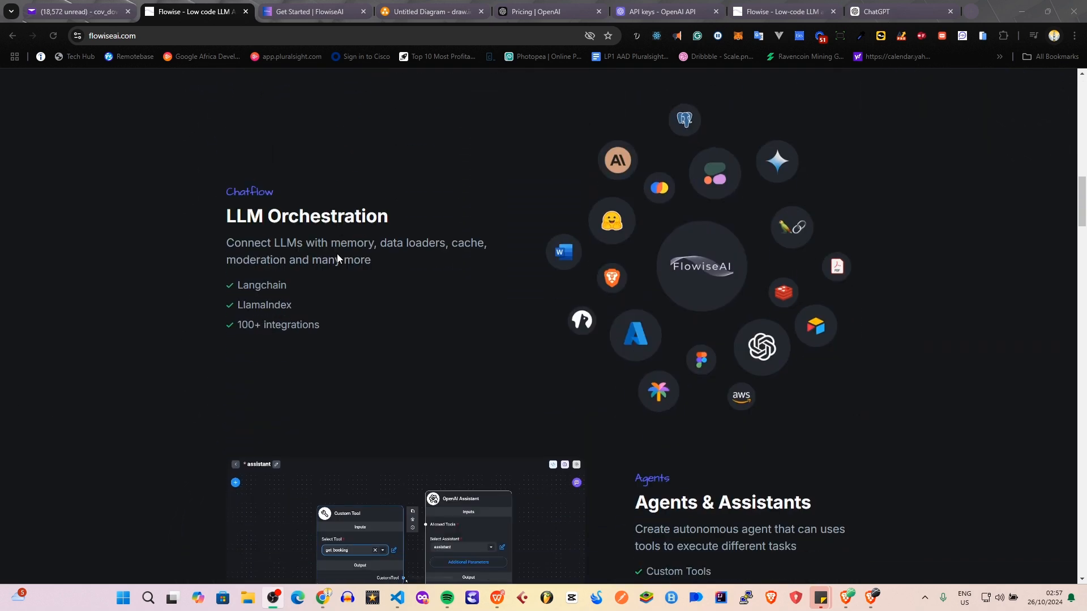
pyautogui.scroll(-8, 416, 273)
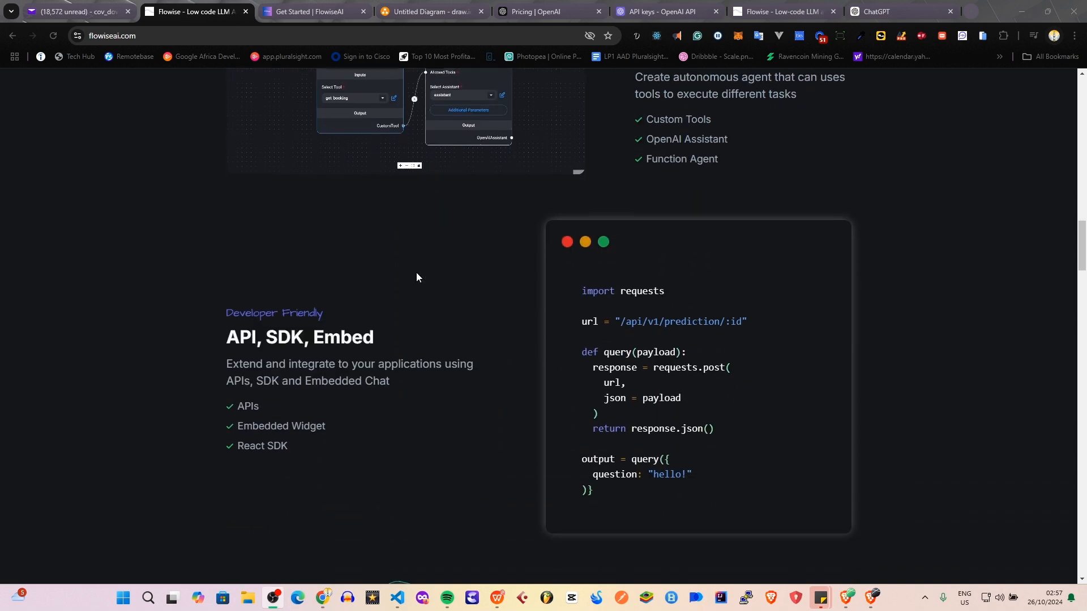
pyautogui.scroll(-4, 266, 277)
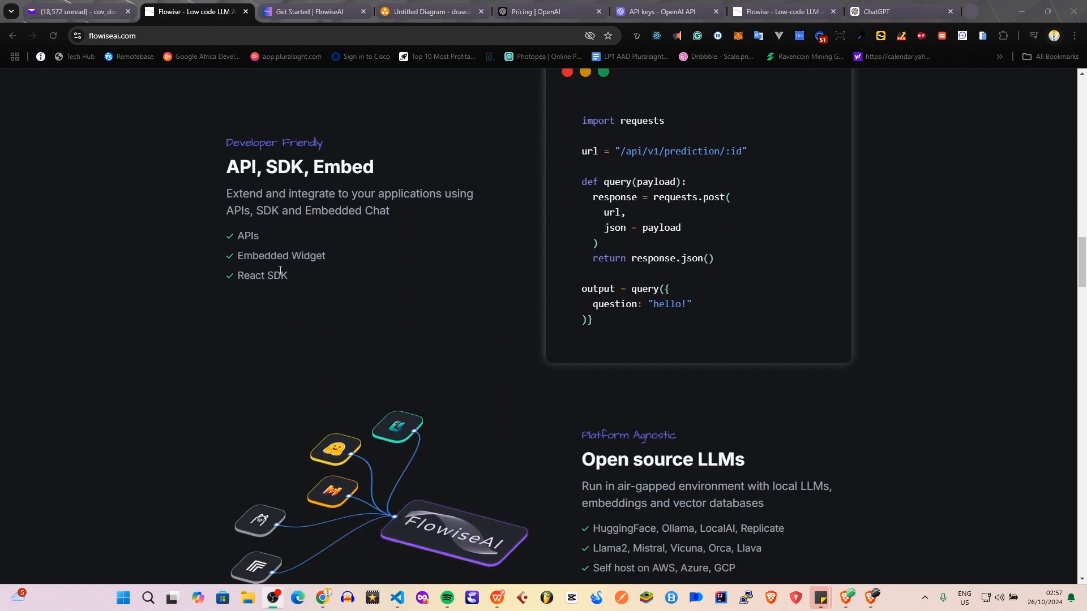
pyautogui.scroll(-2, 269, 280)
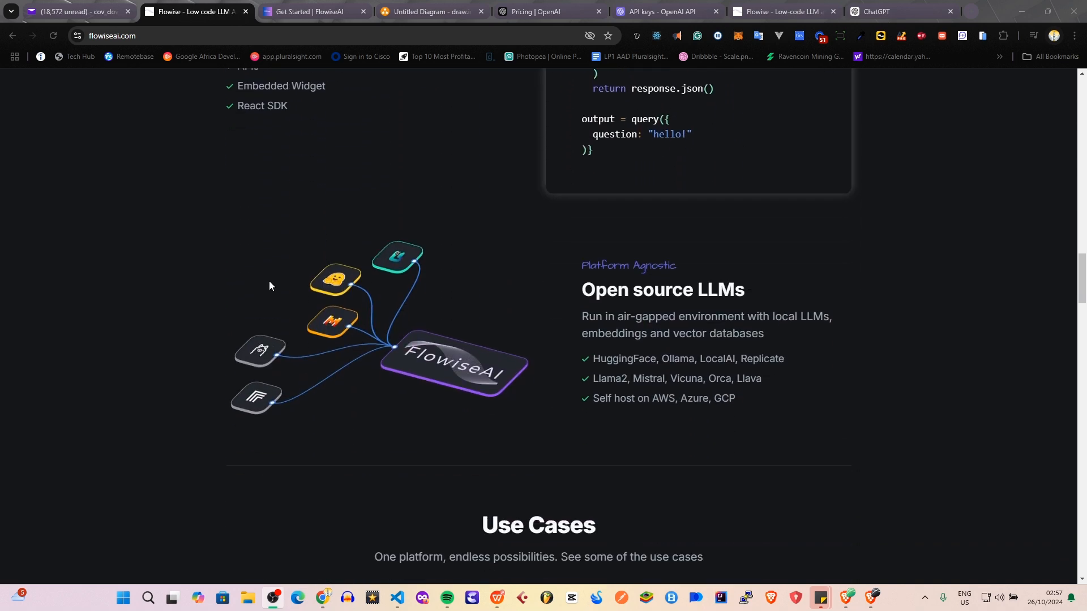
pyautogui.scroll(4, 270, 281)
pyautogui.scroll(6, 228, 335)
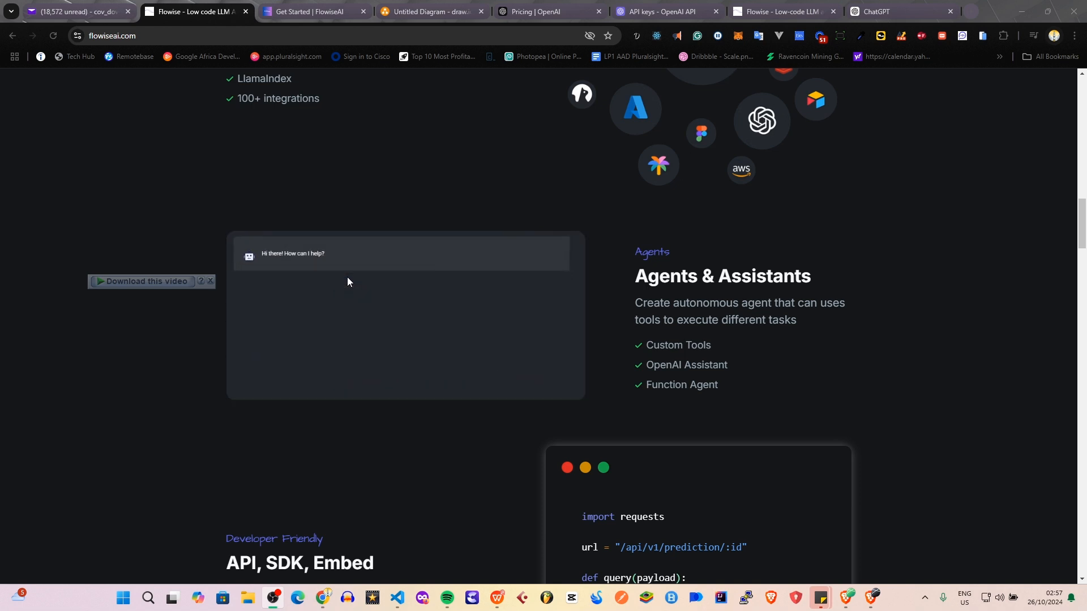
pyautogui.scroll(4, 377, 241)
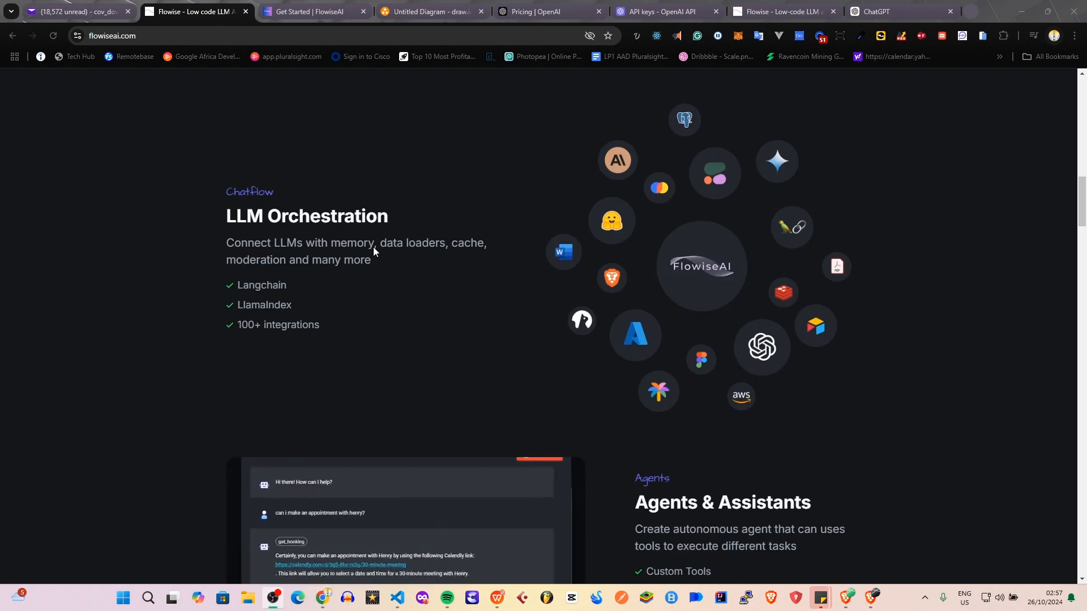
pyautogui.scroll(10, 374, 250)
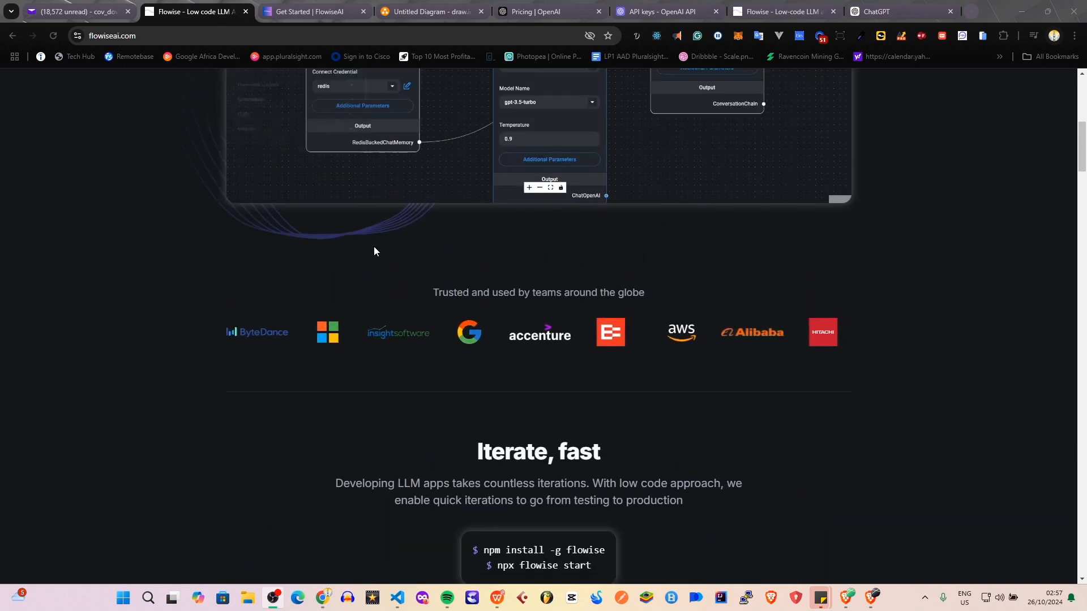
pyautogui.scroll(8, 375, 246)
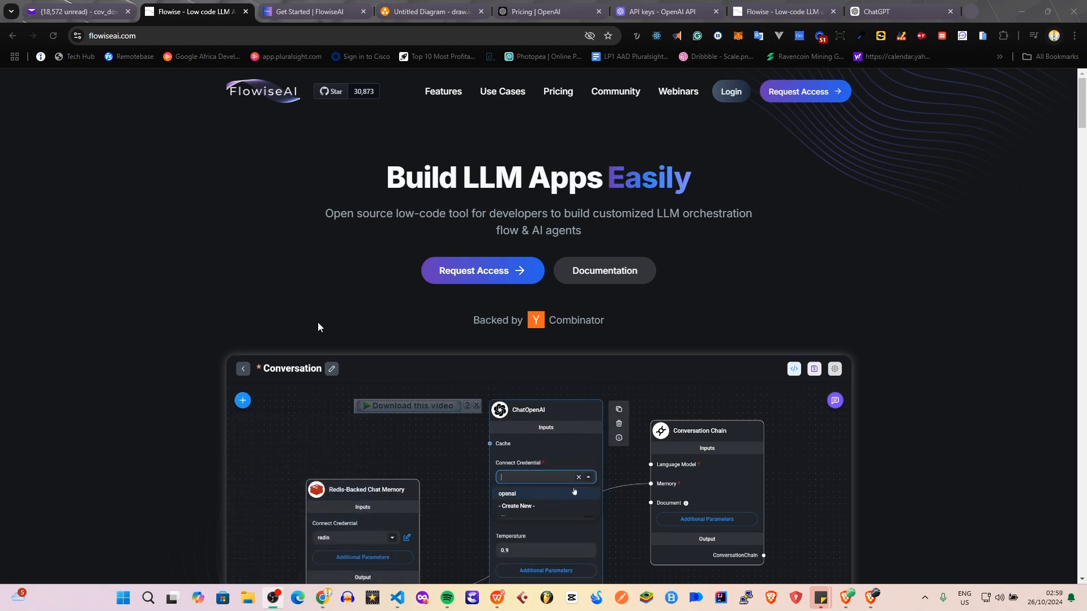
# Examine the homepage's install commands, LLM Orchestration, Agents & Assistants, API/SDK/Embed and Open source LLMs sections.
pyautogui.scroll(-10, 470, 185)
pyautogui.scroll(9, 470, 185)
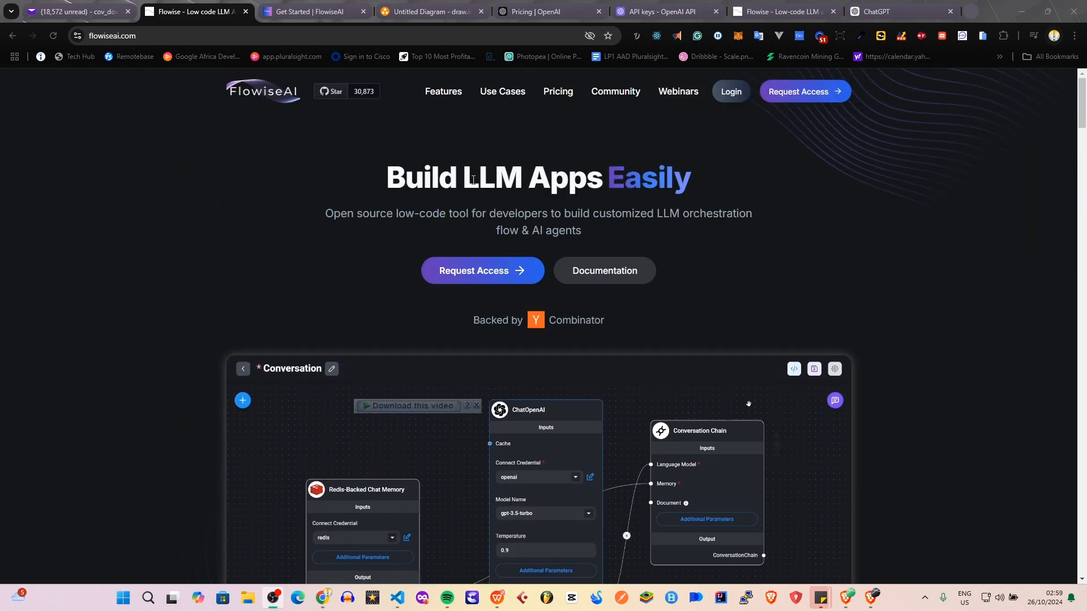
pyautogui.scroll(-6, 474, 183)
pyautogui.scroll(-4, 474, 183)
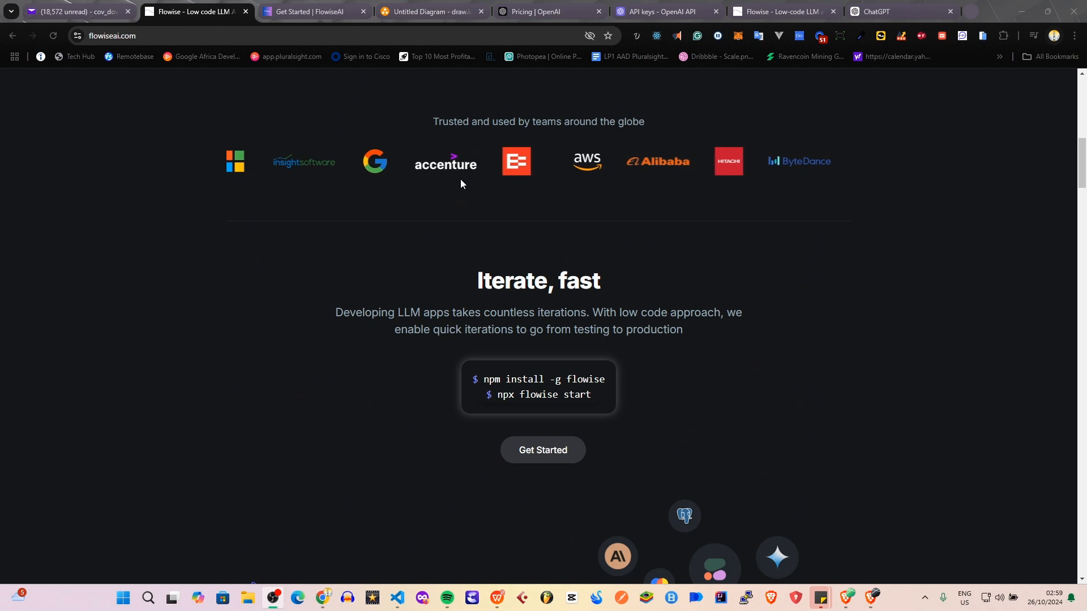
pyautogui.scroll(-1, 462, 182)
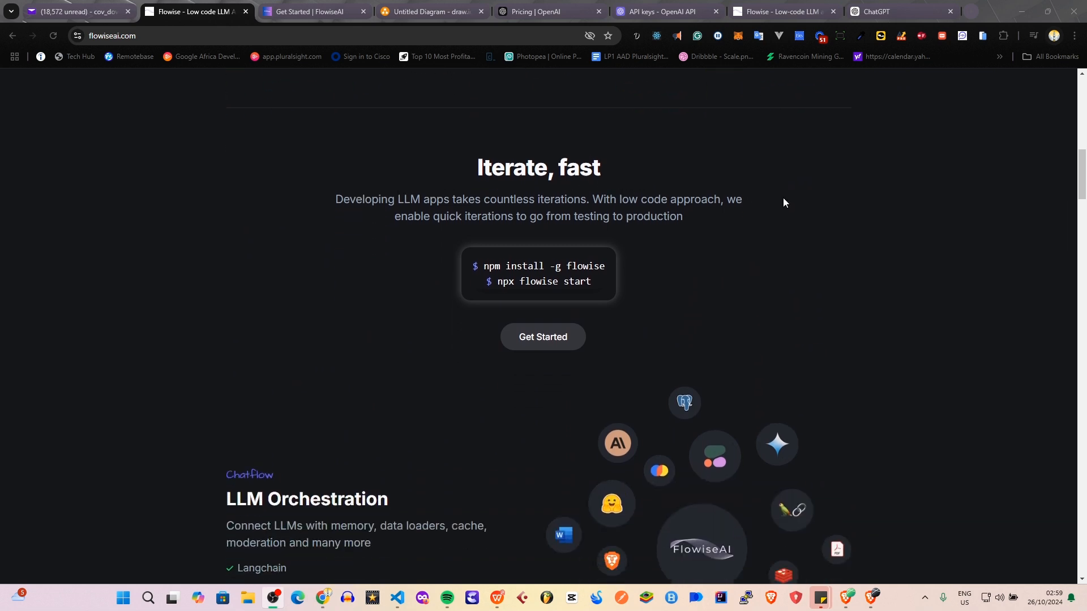
pyautogui.scroll(-4, 841, 209)
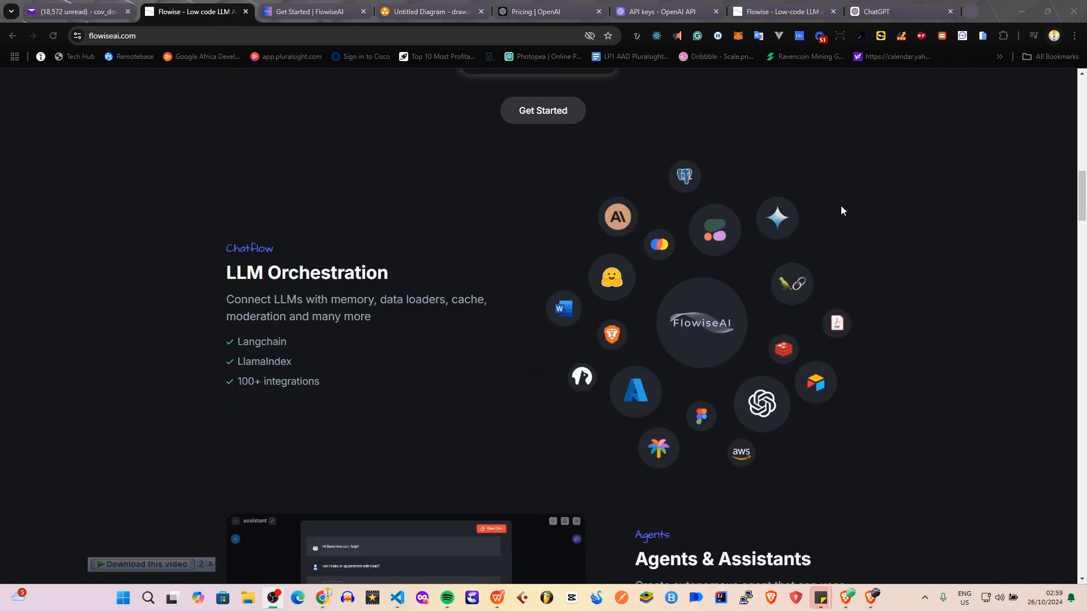
pyautogui.scroll(-1, 840, 211)
pyautogui.scroll(-5, 840, 211)
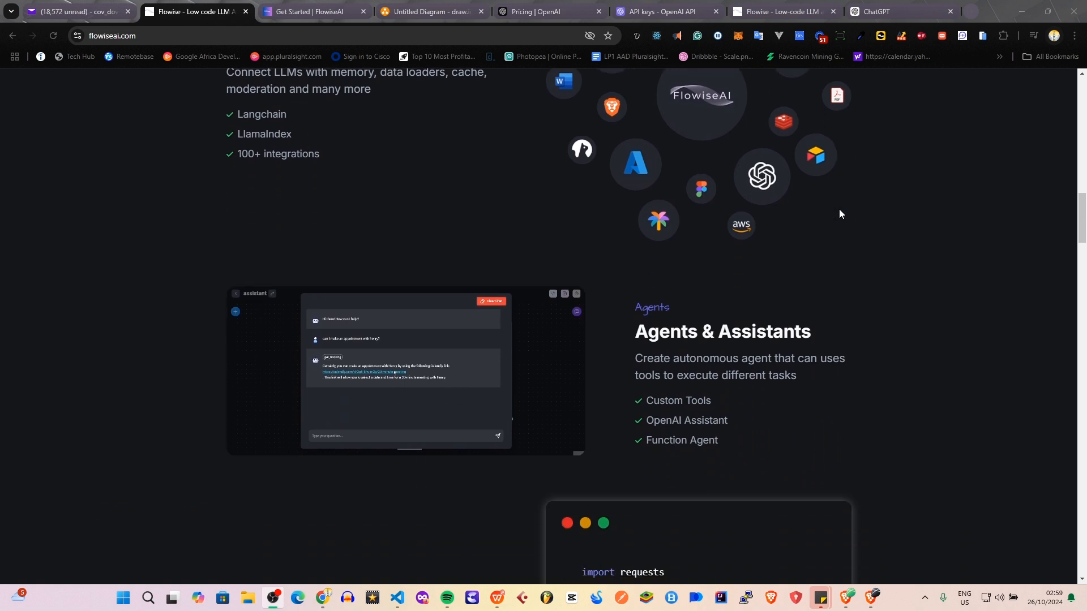
pyautogui.scroll(-3, 839, 211)
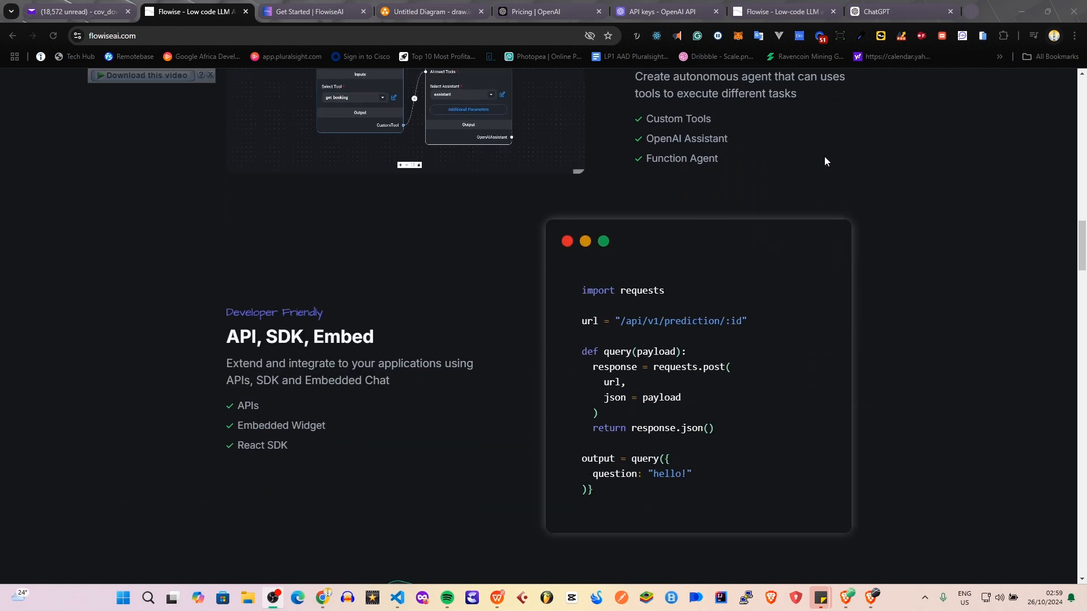
pyautogui.scroll(-4, 825, 161)
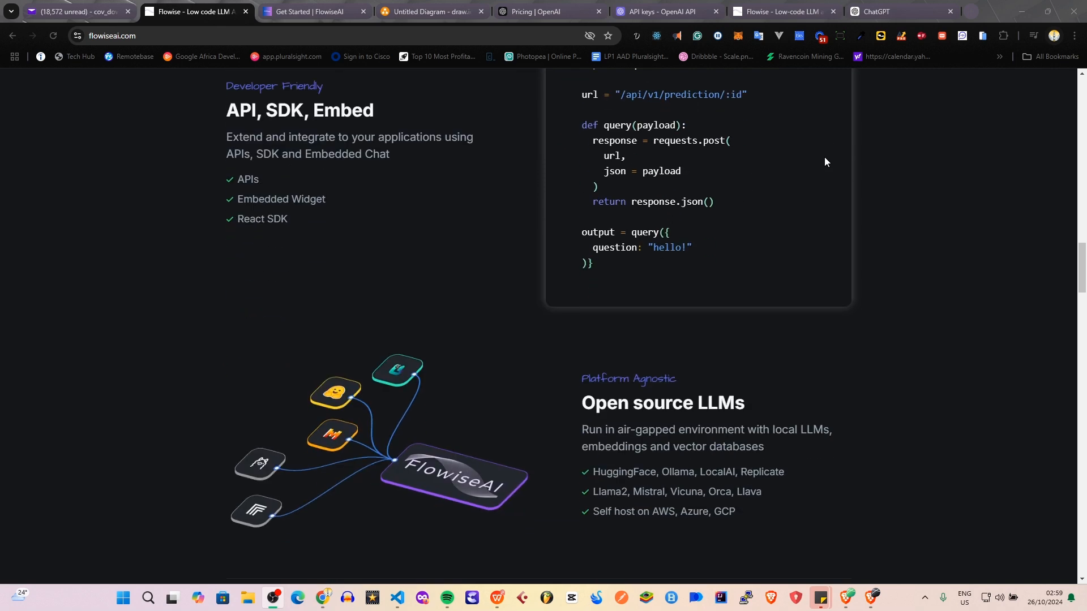
pyautogui.scroll(2, 825, 162)
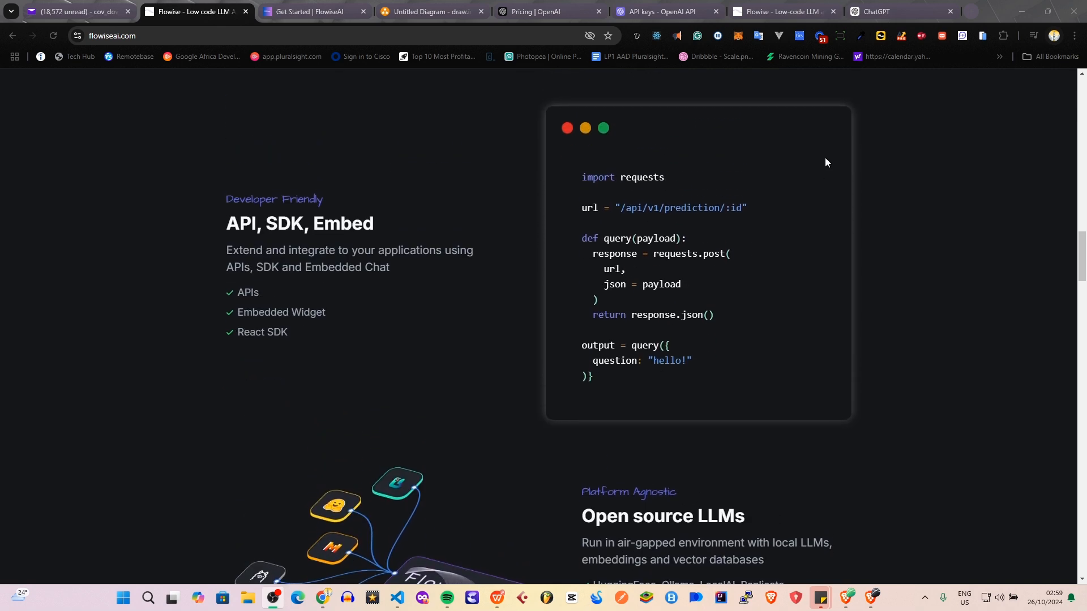
pyautogui.scroll(1, 826, 162)
pyautogui.scroll(-7, 825, 162)
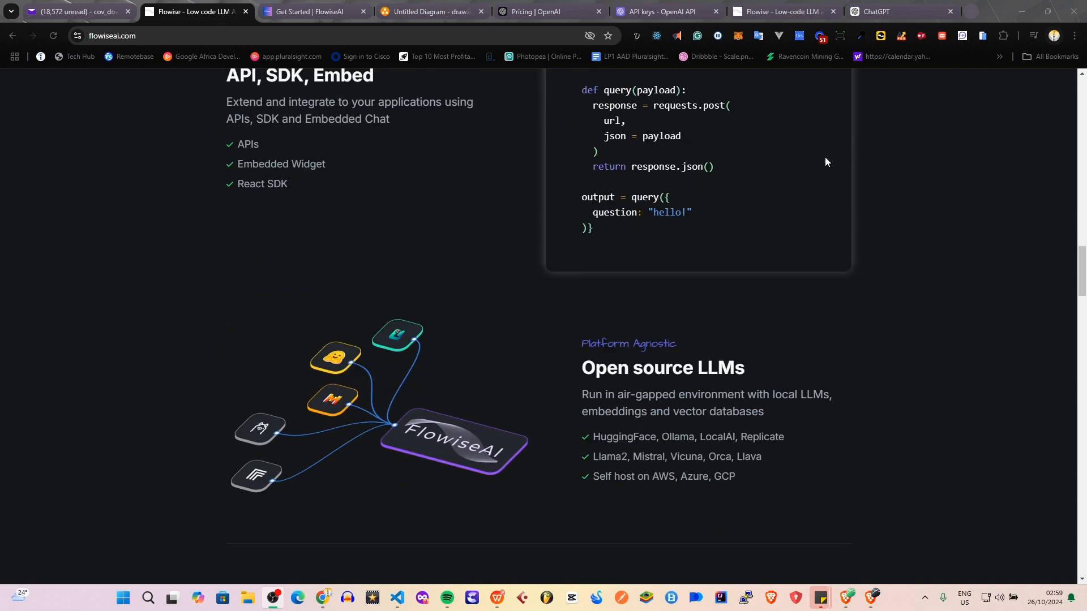
pyautogui.scroll(-2, 825, 162)
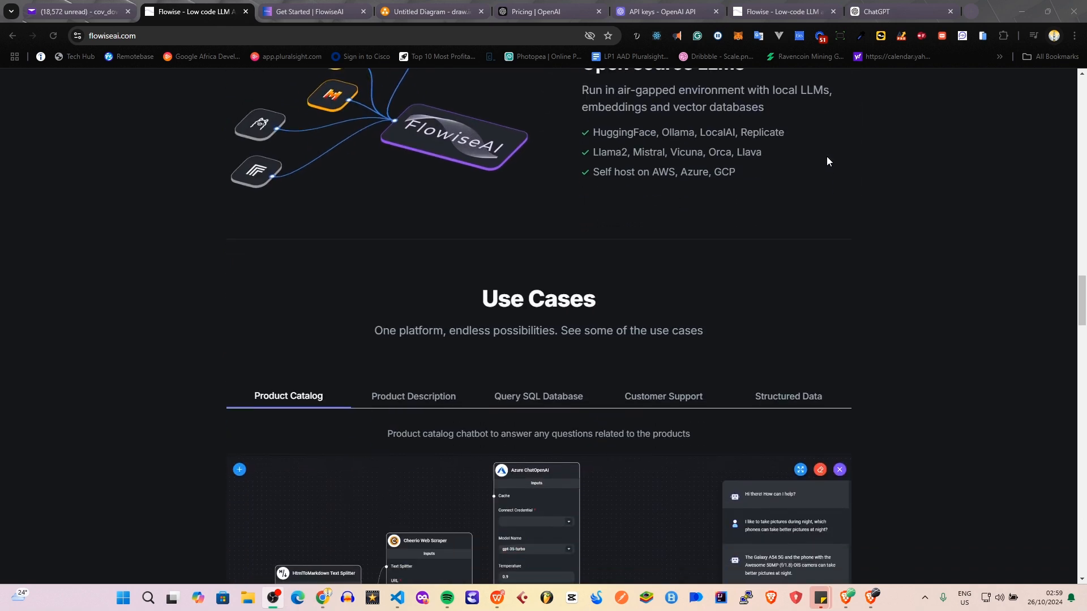
# Examine the Flowise pricing plans and the explanation of the Starter plan's monthly predictions.
pyautogui.scroll(-9, 826, 162)
pyautogui.scroll(-3, 827, 160)
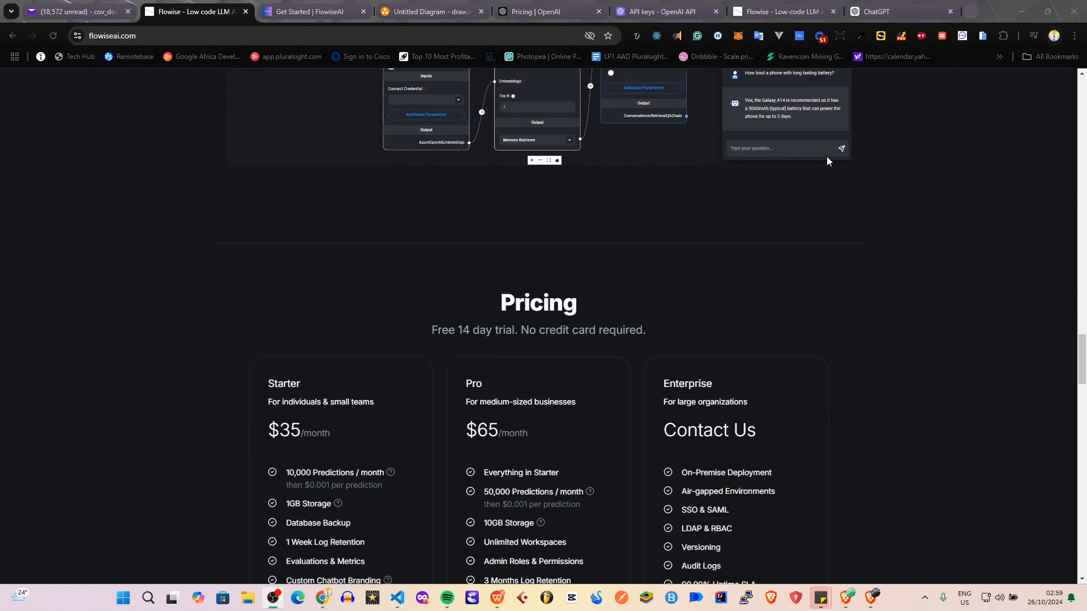
pyautogui.scroll(-3, 827, 160)
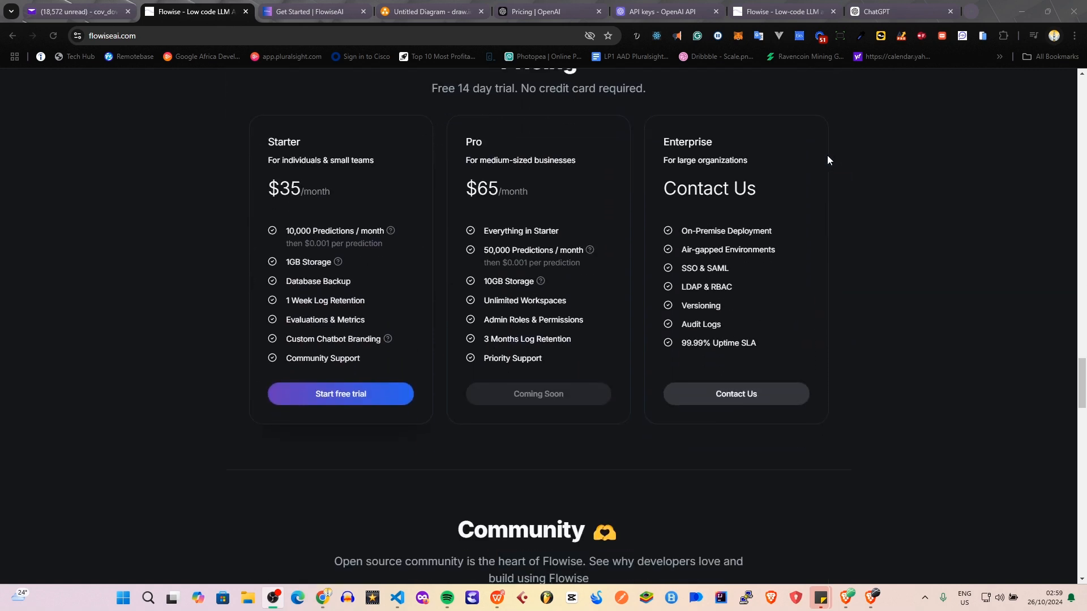
pyautogui.scroll(2, 829, 160)
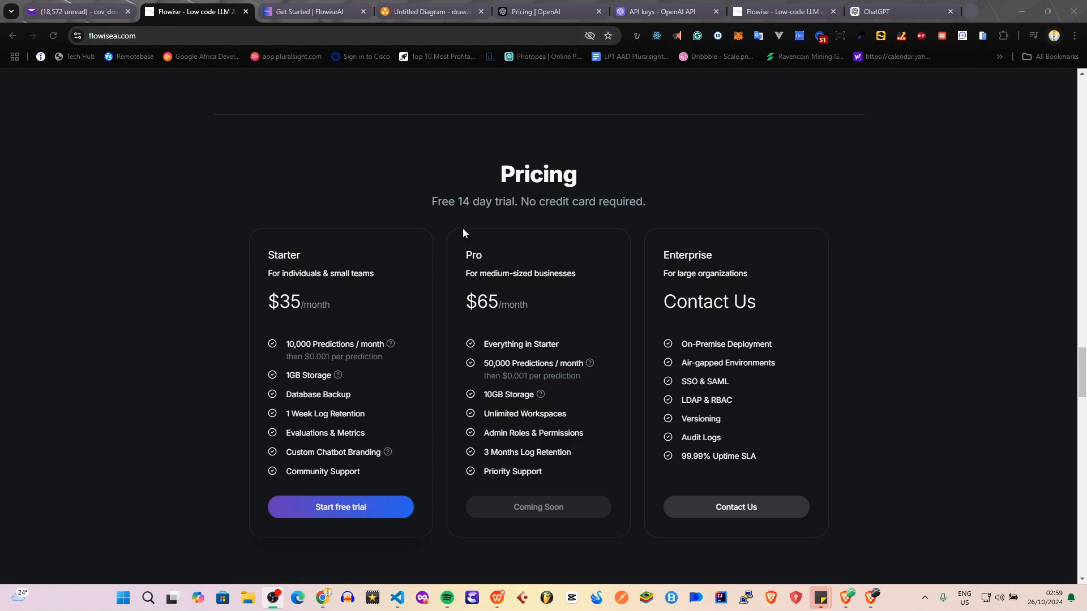
pyautogui.scroll(3, 467, 231)
pyautogui.scroll(-3, 469, 233)
pyautogui.scroll(-1, 270, 295)
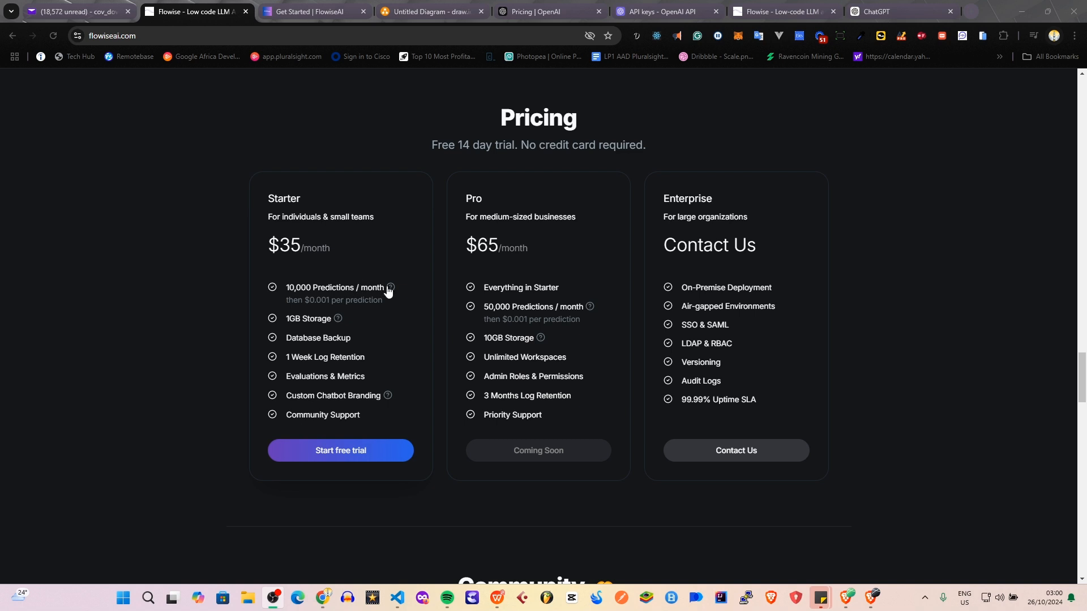
pyautogui.moveTo(389, 290)
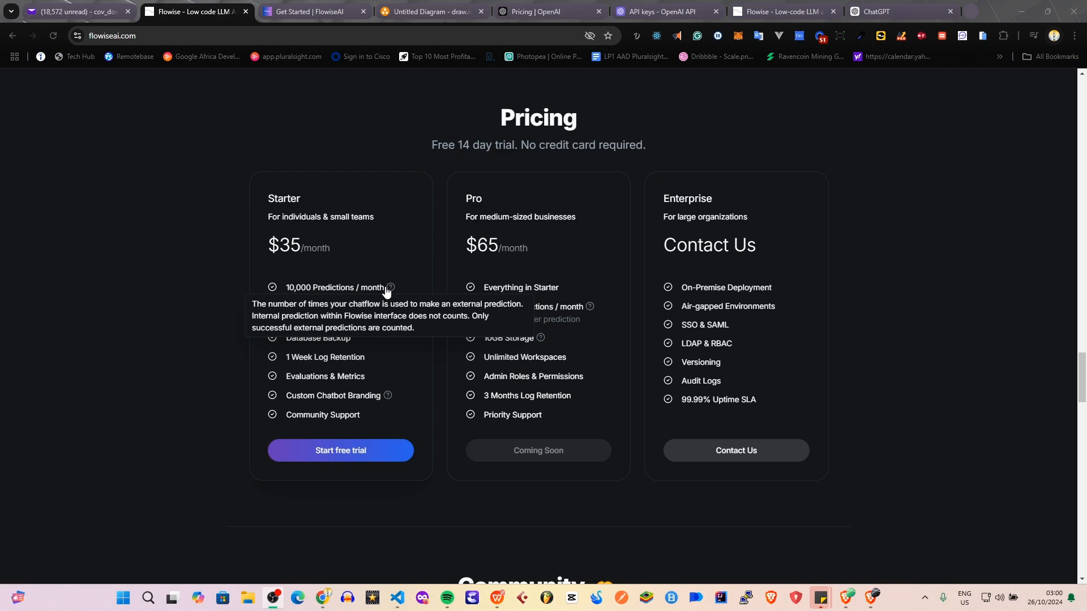
# Look over the homepage's Community section and go back to the Build LLM Apps heading.
pyautogui.scroll(-5, 383, 292)
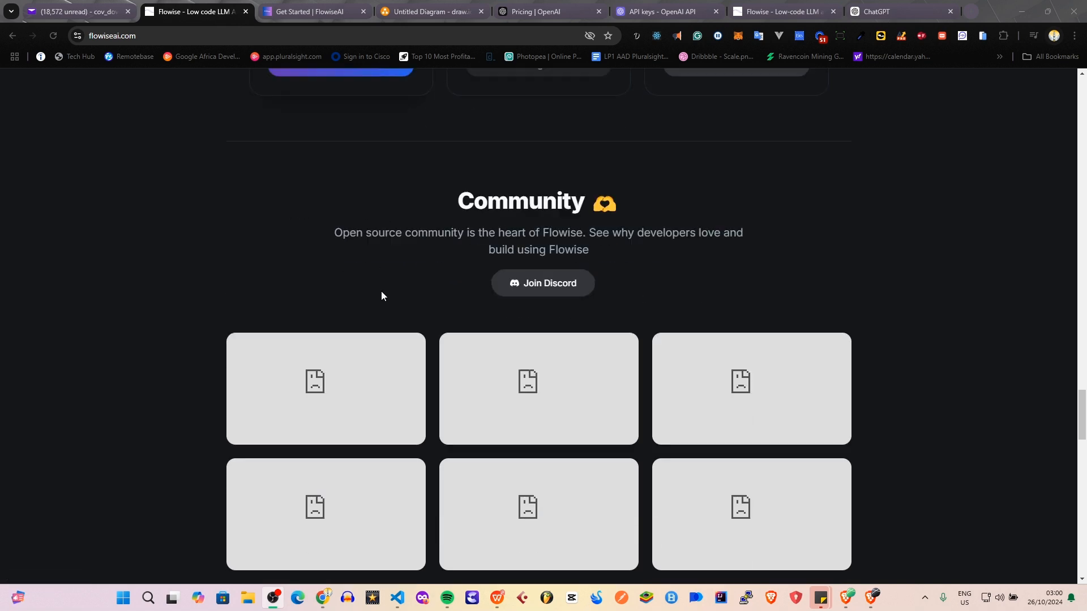
pyautogui.scroll(4, 375, 294)
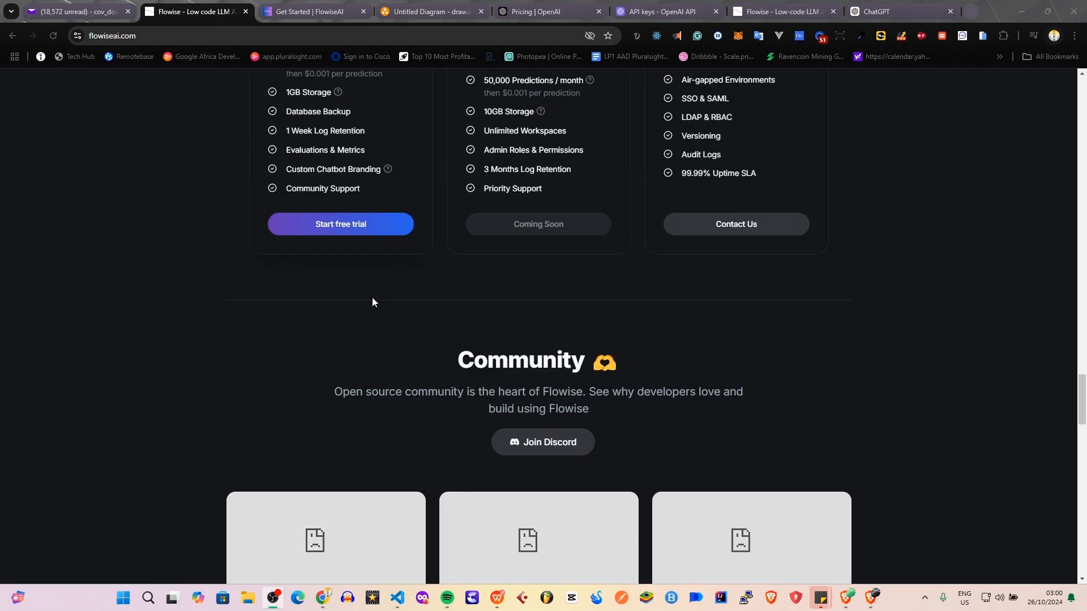
pyautogui.scroll(-4, 358, 311)
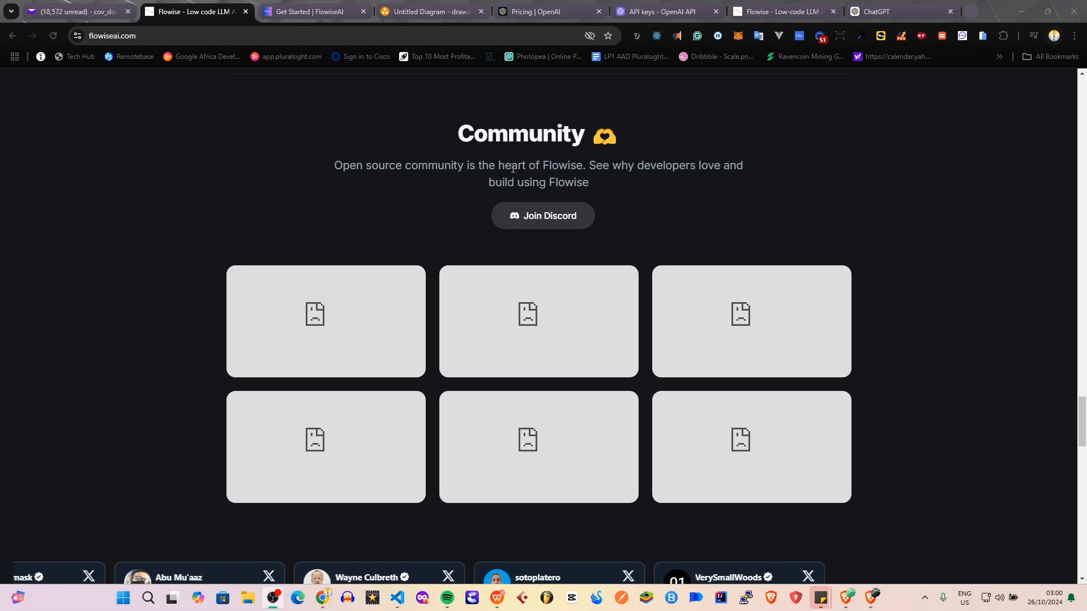
pyautogui.scroll(-2, 518, 107)
pyautogui.scroll(2, 443, 86)
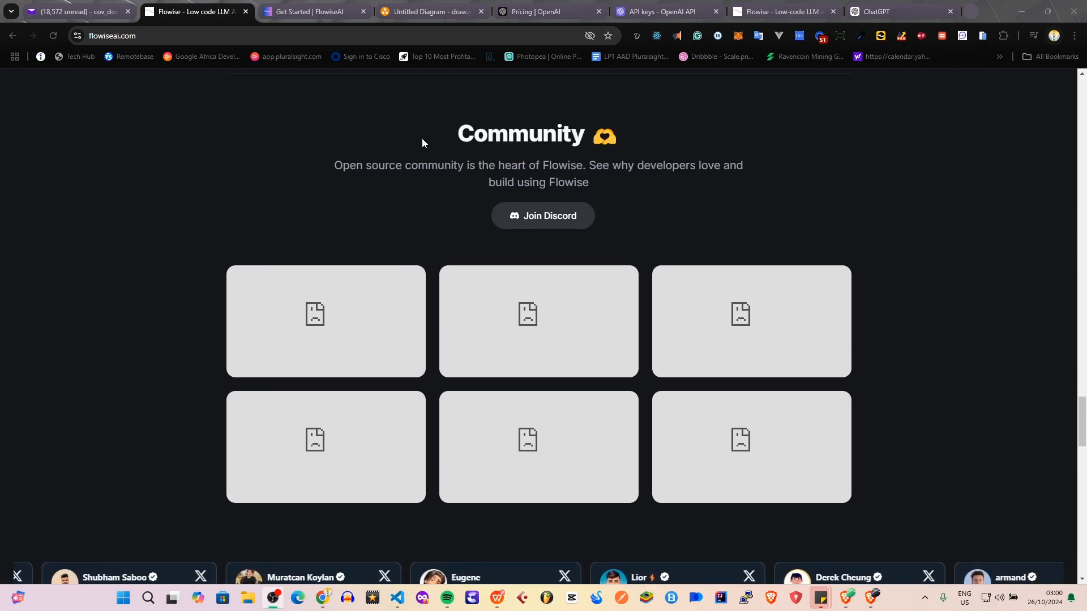
pyautogui.scroll(10, 389, 156)
pyautogui.scroll(20, 379, 184)
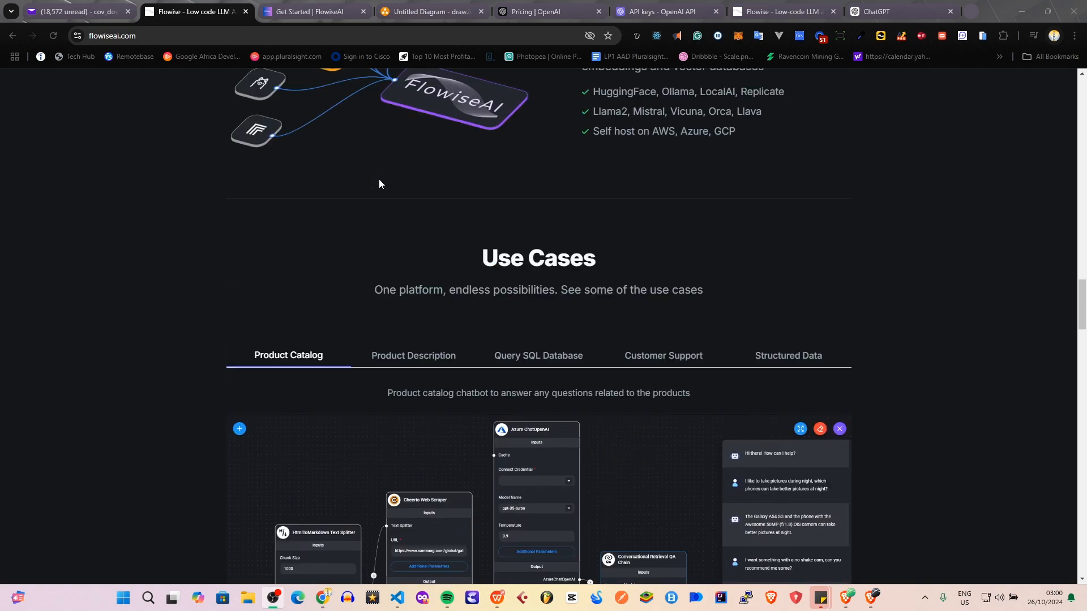
pyautogui.scroll(15, 379, 184)
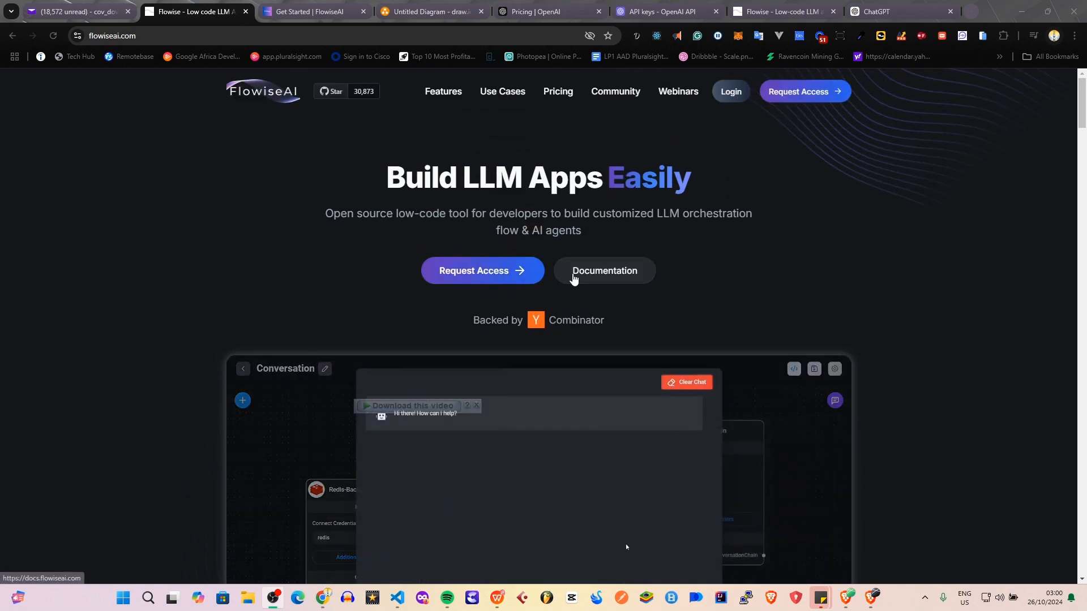
# Open the FlowiseAI Get Started documentation and read the Quick Start instructions for installing Flowise locally with NPM.
pyautogui.click(310, 11)
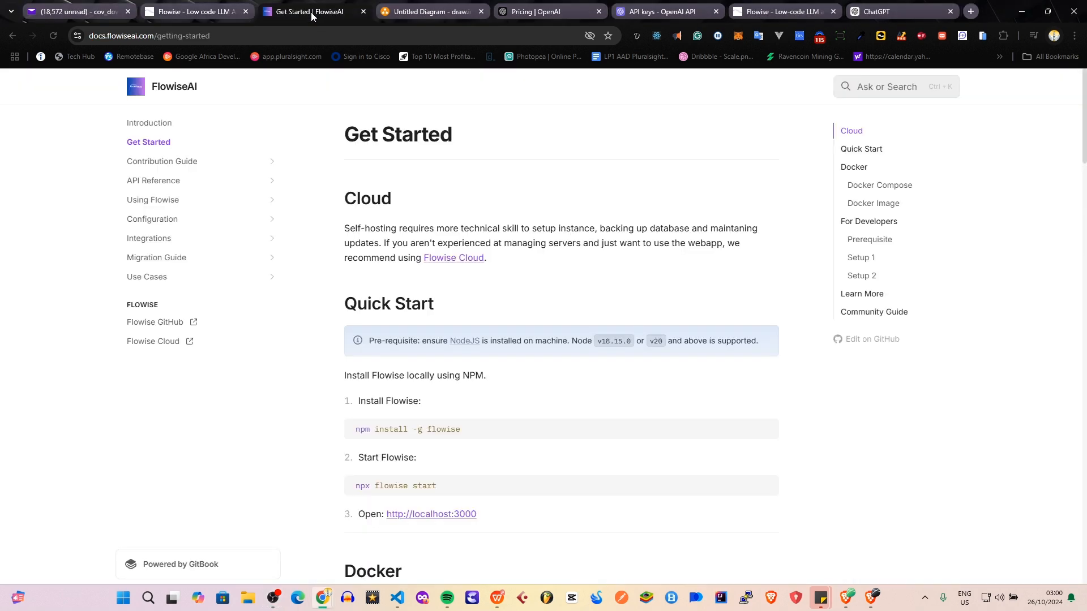
pyautogui.scroll(-5, 483, 194)
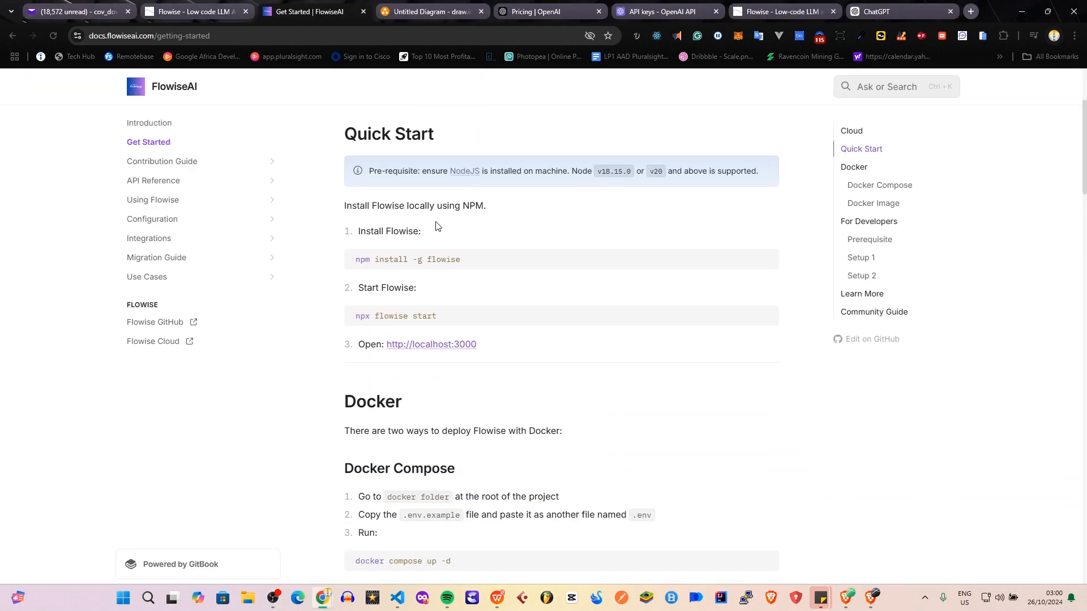
pyautogui.scroll(5, 209, 154)
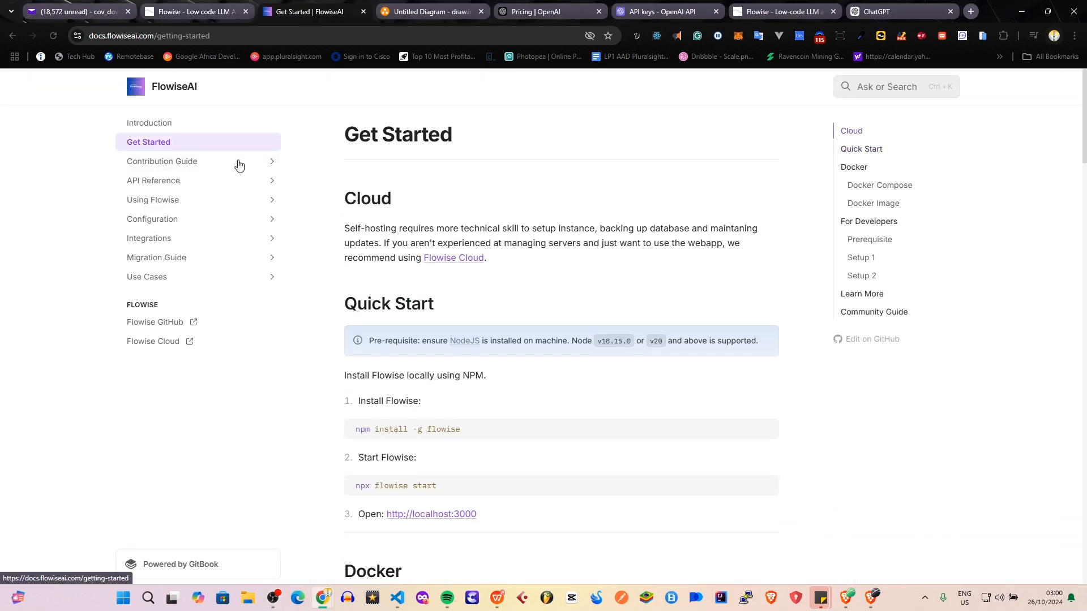
pyautogui.scroll(-2, 504, 259)
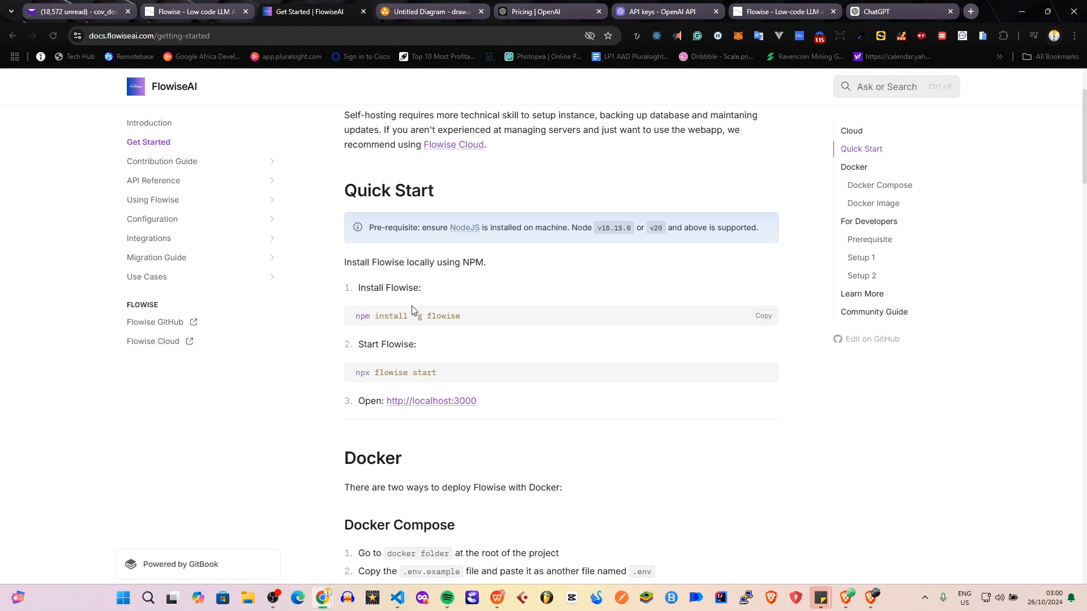
pyautogui.scroll(-1, 418, 311)
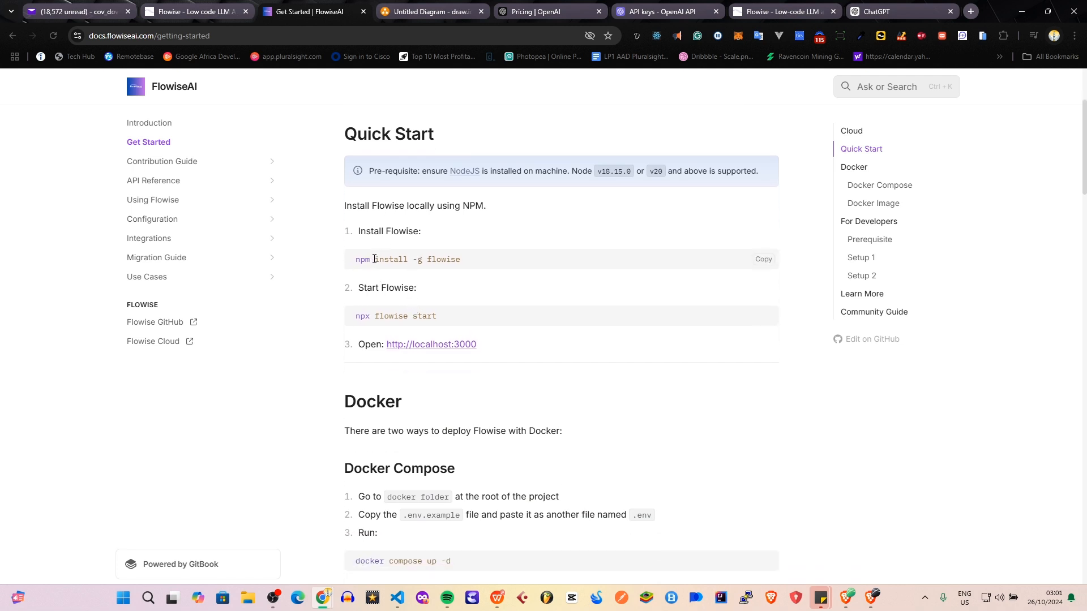
# Open the Node.js download page from the Quick Start prerequisite and read its package manager installation commands.
pyautogui.moveTo(374, 258); pyautogui.dragTo(361, 261)
pyautogui.keyDown('ctrl'); pyautogui.click(465, 173); pyautogui.keyUp('ctrl')
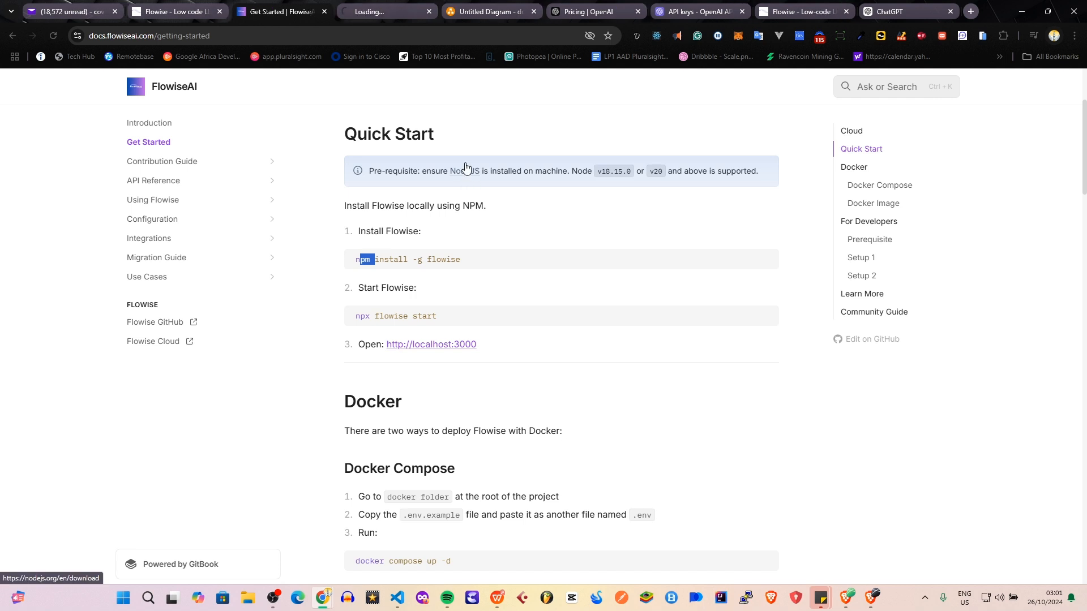
pyautogui.click(372, 14)
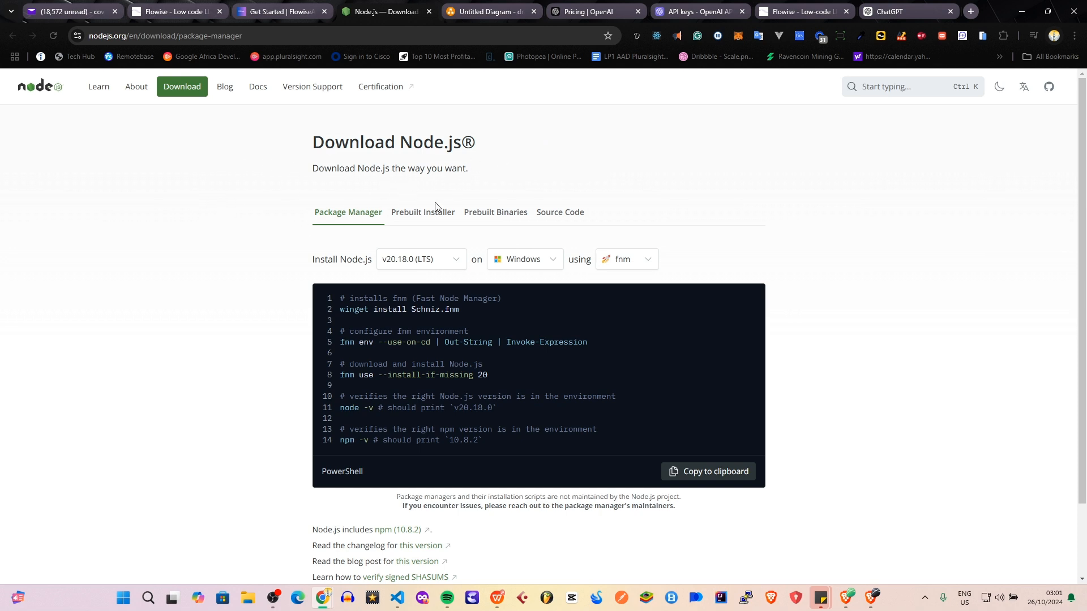
pyautogui.scroll(-1, 459, 198)
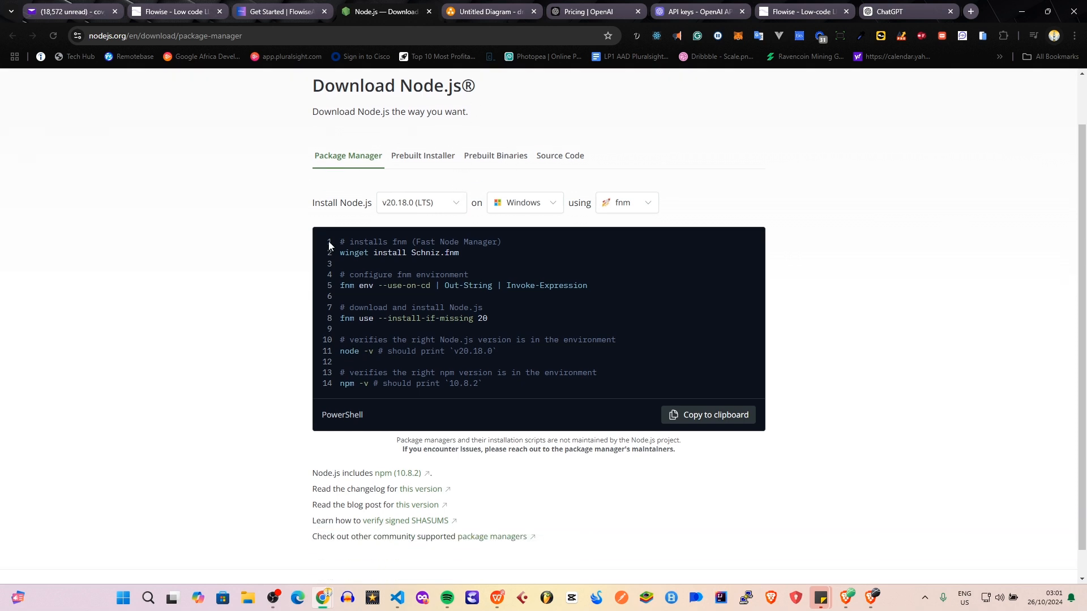
pyautogui.scroll(-1, 329, 249)
pyautogui.scroll(2, 327, 246)
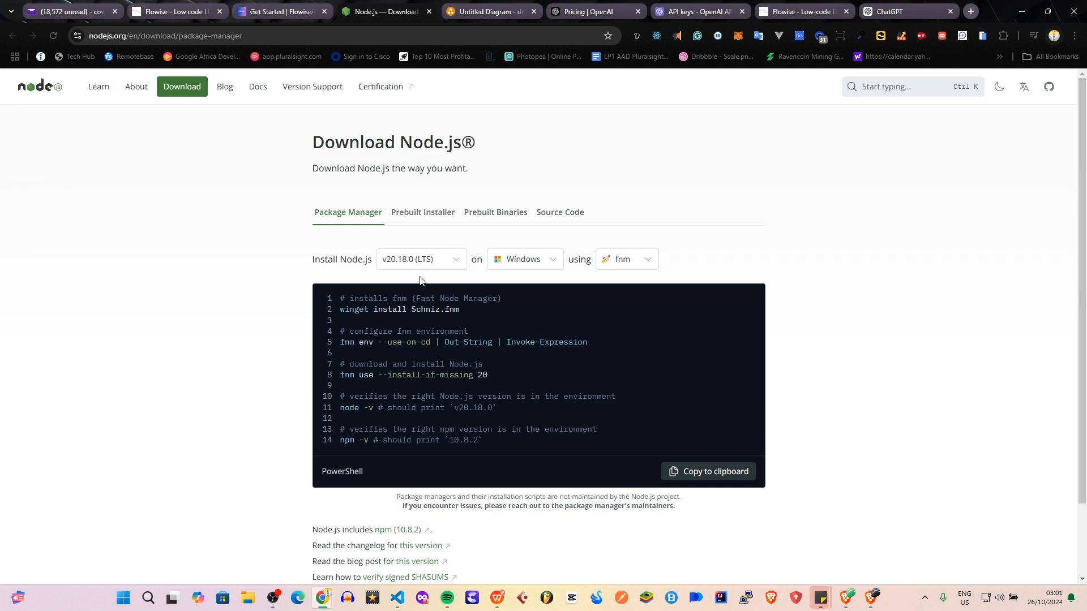
# Show the Node.js prebuilt installer download and check its version choices.
pyautogui.click(416, 217)
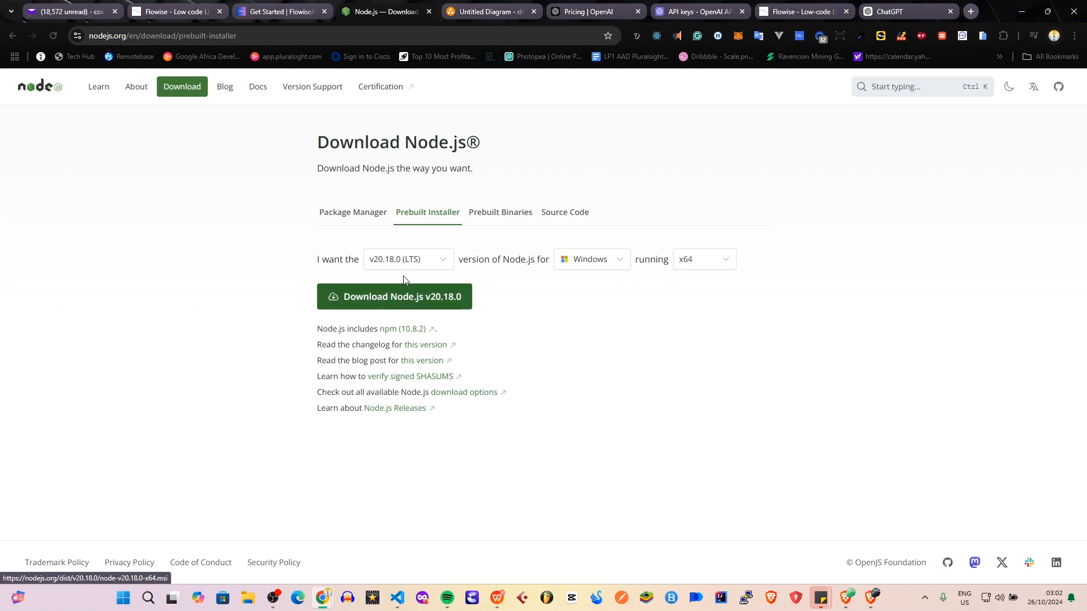
pyautogui.click(422, 264)
pyautogui.click(422, 264)
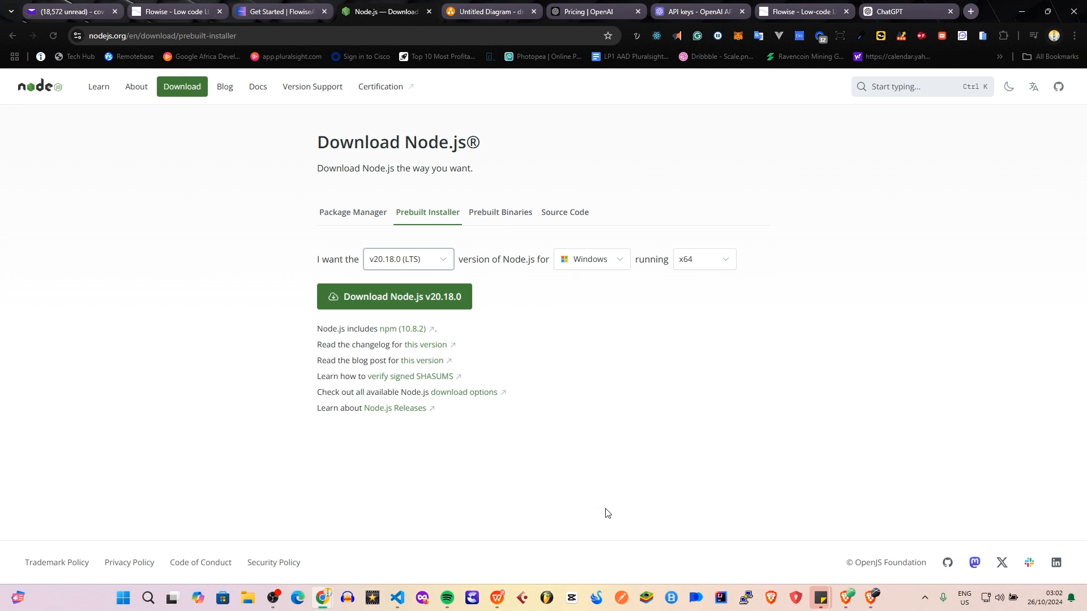
# Open Command Prompt and check the installed Node.js version with node -v.
pyautogui.press('super')
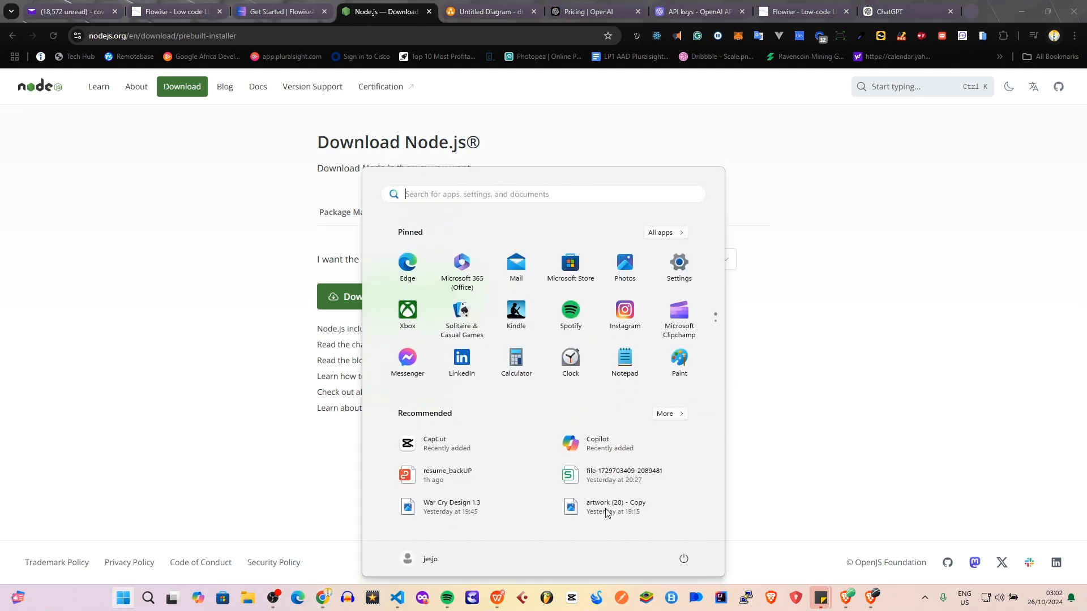
pyautogui.write('cmd')
pyautogui.press('Return')
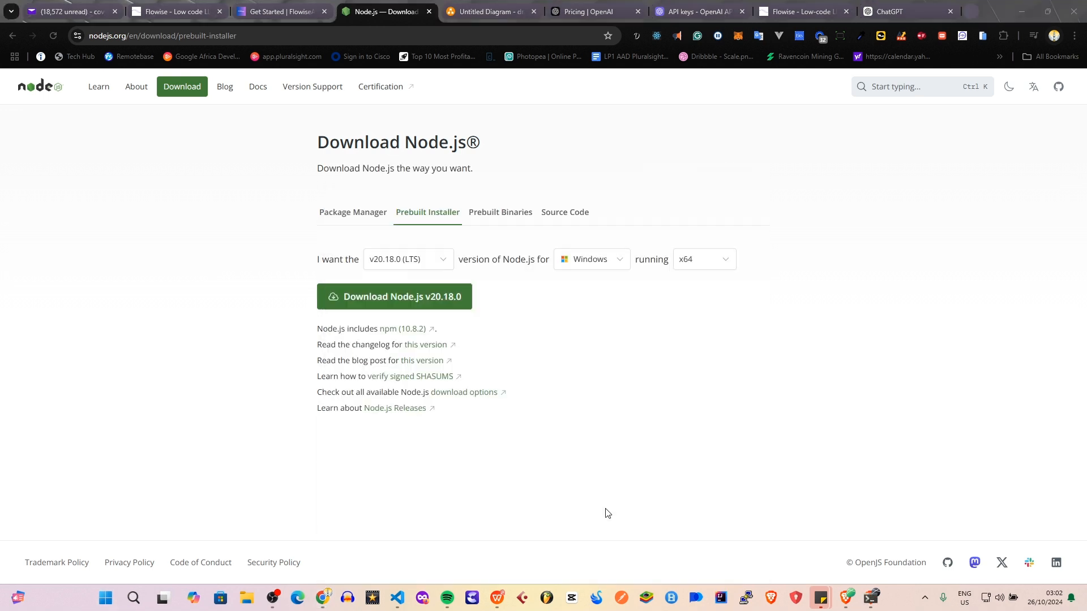
pyautogui.write('node -v')
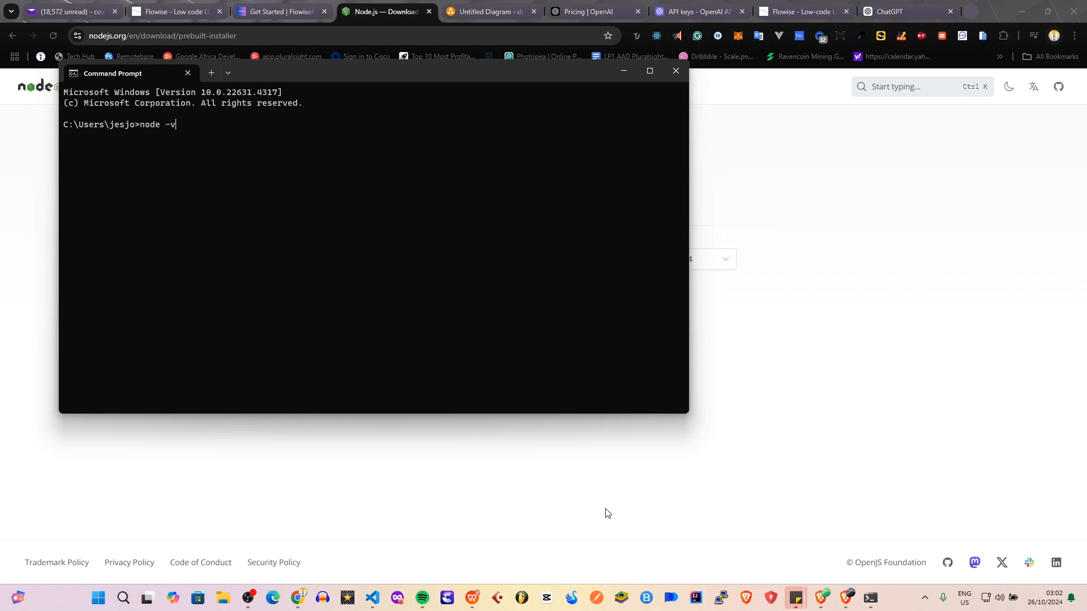
pyautogui.press('Return')
pyautogui.moveTo(373, 85); pyautogui.dragTo(643, 146)
pyautogui.click(168, 225)
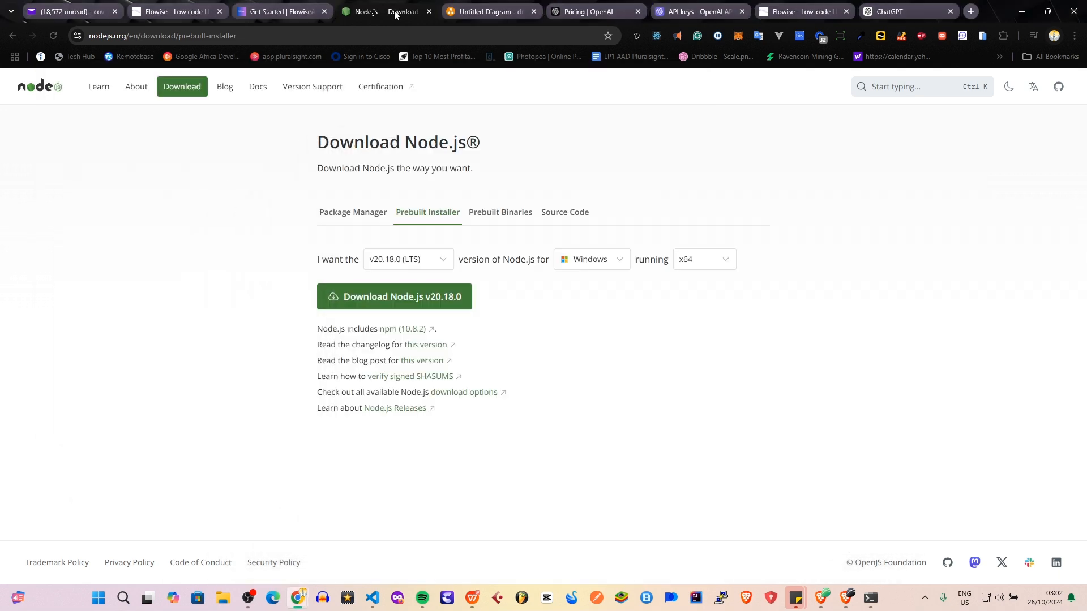
# Return to the FlowiseAI Quick Start and copy the install command, followed by the start command npx flowise start.
pyautogui.click(281, 13)
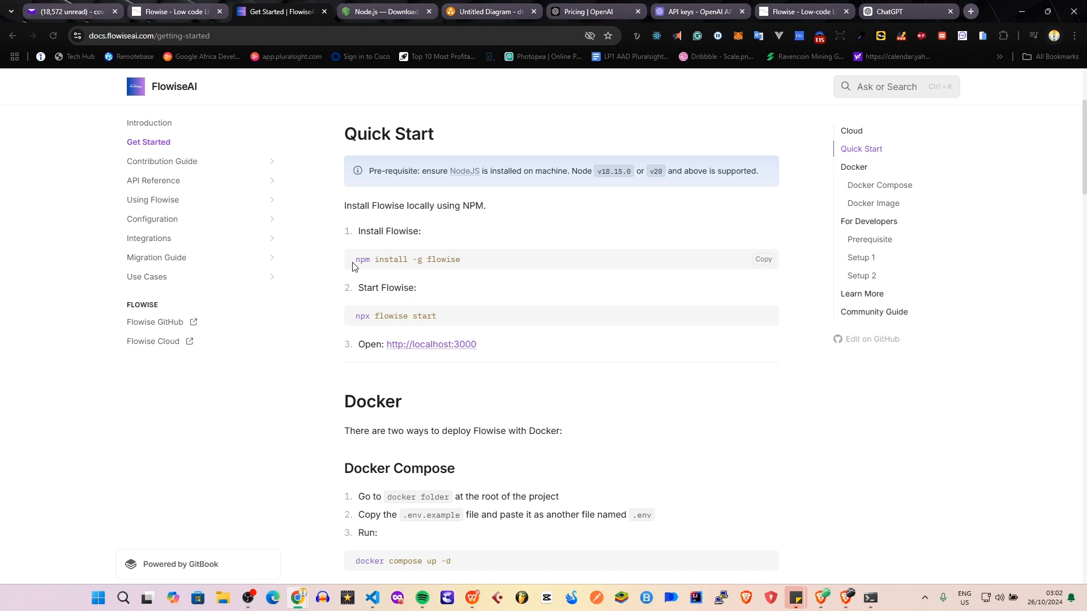
pyautogui.moveTo(355, 263); pyautogui.dragTo(481, 265)
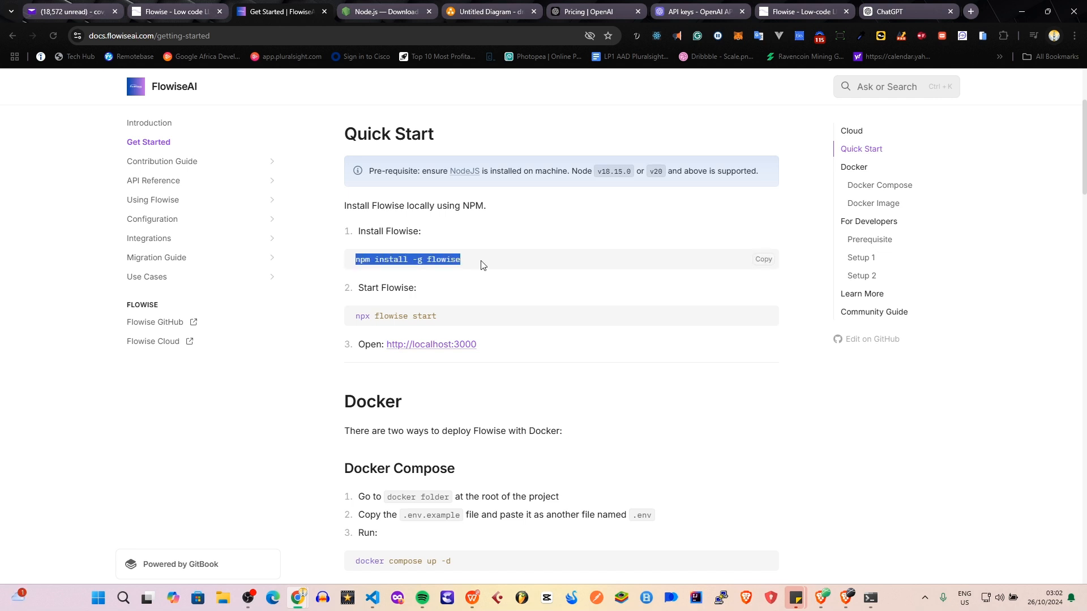
pyautogui.click(764, 260)
pyautogui.moveTo(439, 318); pyautogui.dragTo(354, 318)
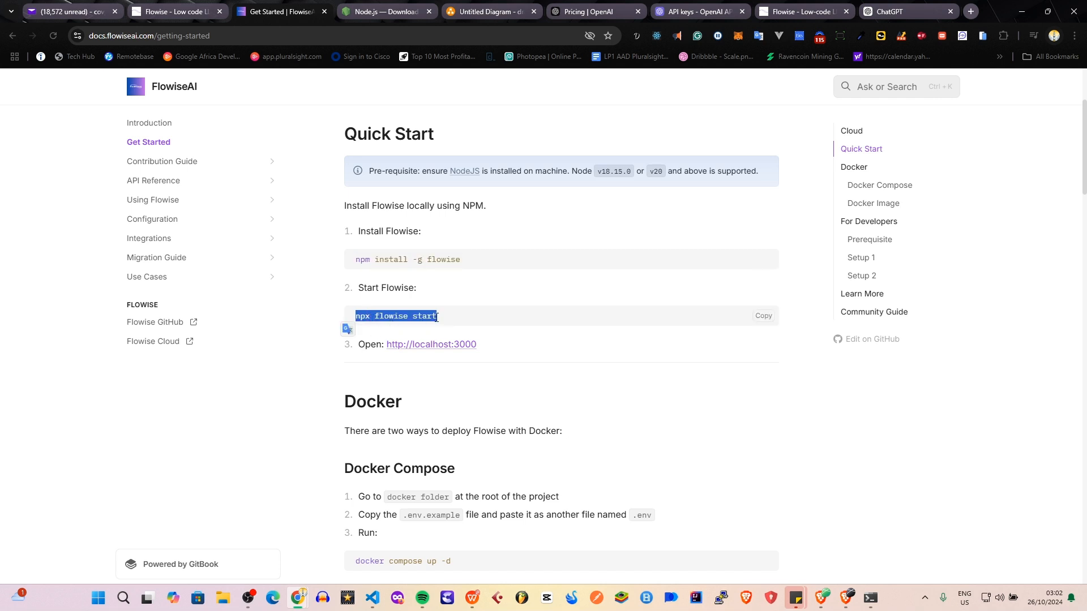
pyautogui.click(760, 317)
# Switch to Command Prompt and start the Flowise server with npx flowise start.
pyautogui.hotkey('alt', 'Tab')
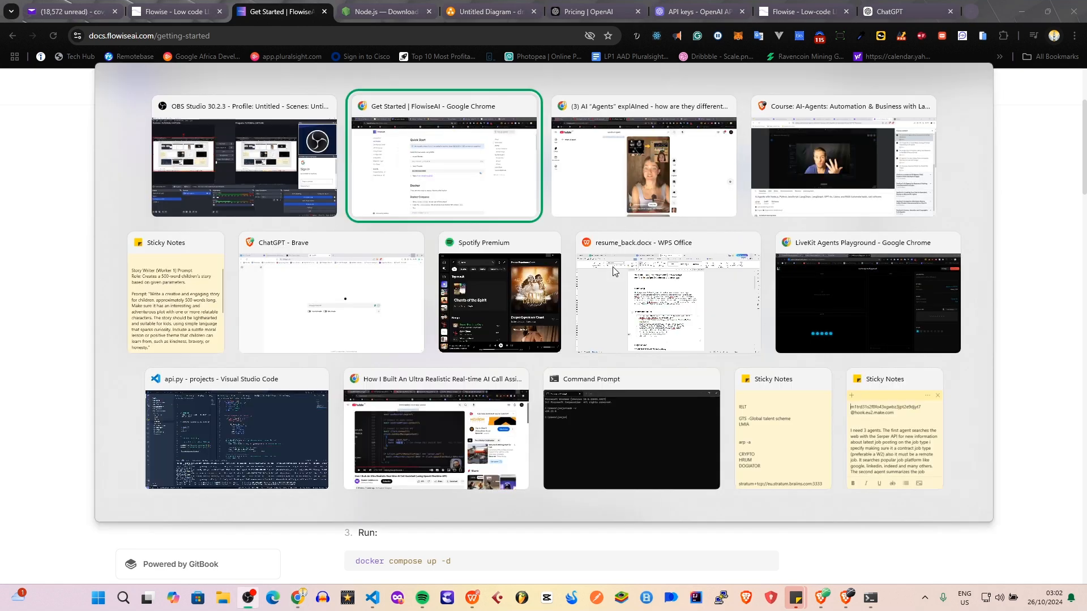
pyautogui.hotkey('alt', 'Tab')
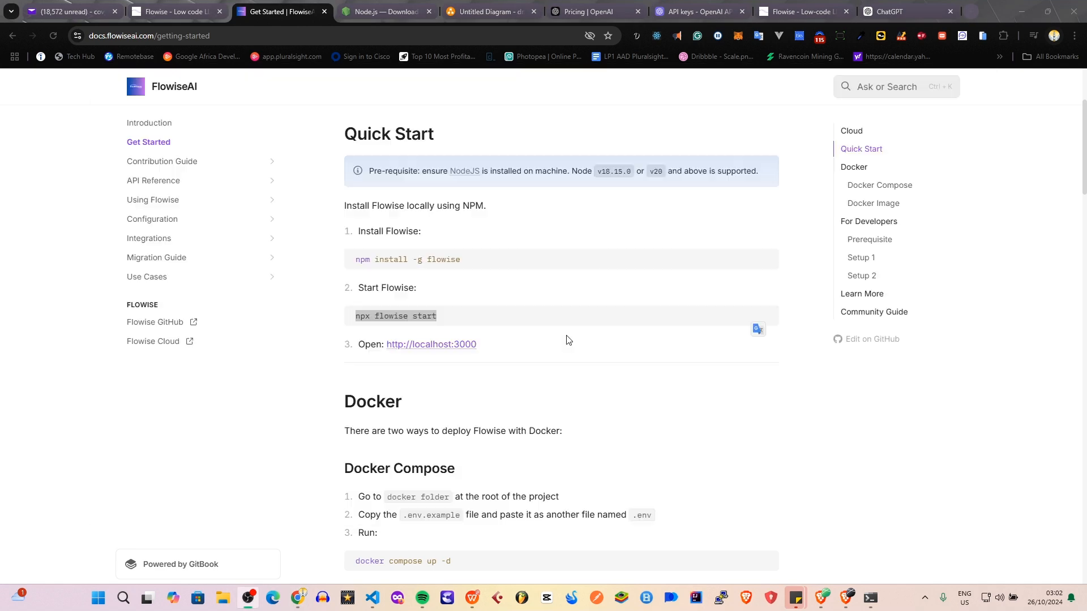
pyautogui.press('Escape')
pyautogui.click(870, 598)
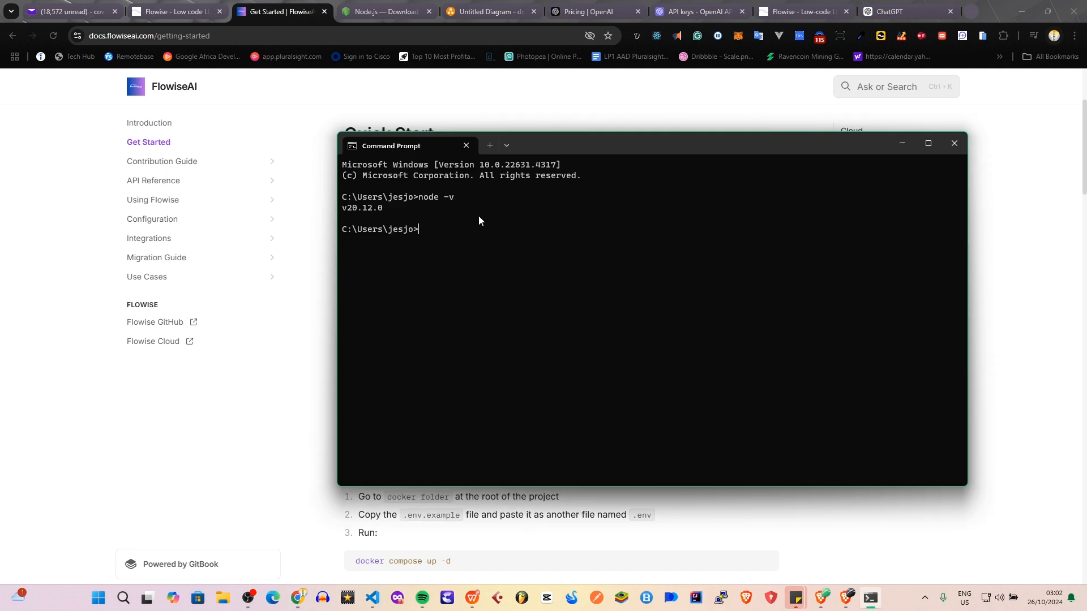
pyautogui.write('npx flowise start')
pyautogui.press('Return')
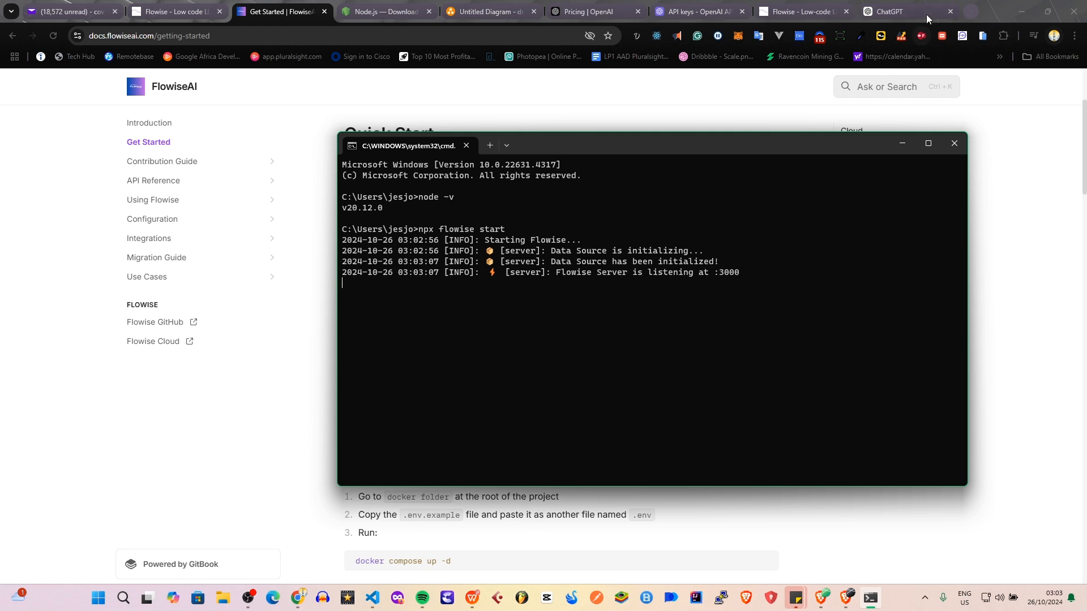
# Open the local Flowise app at localhost:3000 in a new browser tab.
pyautogui.click(969, 11)
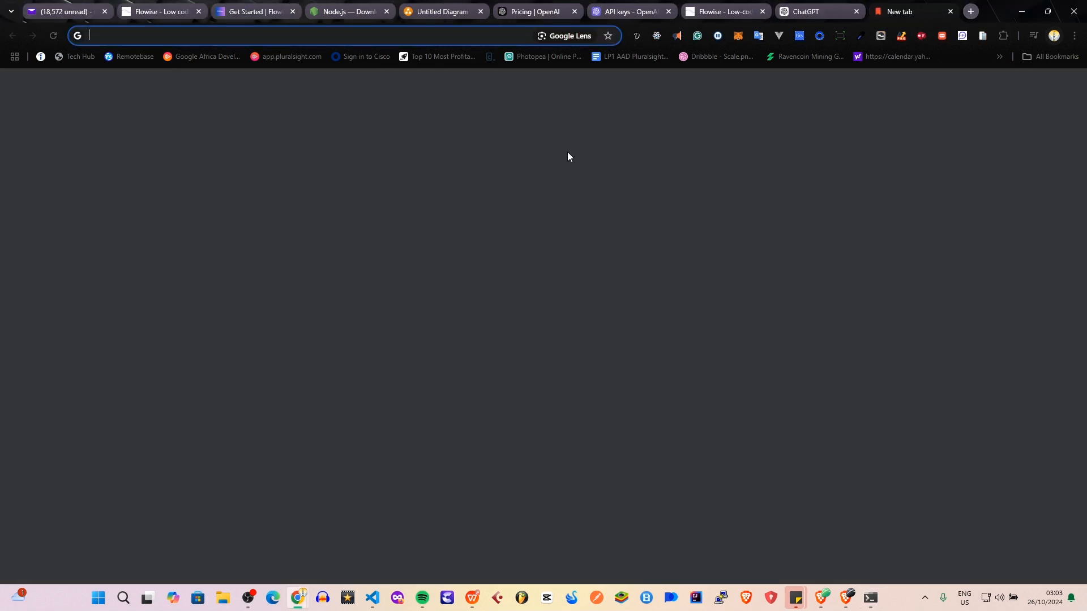
pyautogui.write('lo')
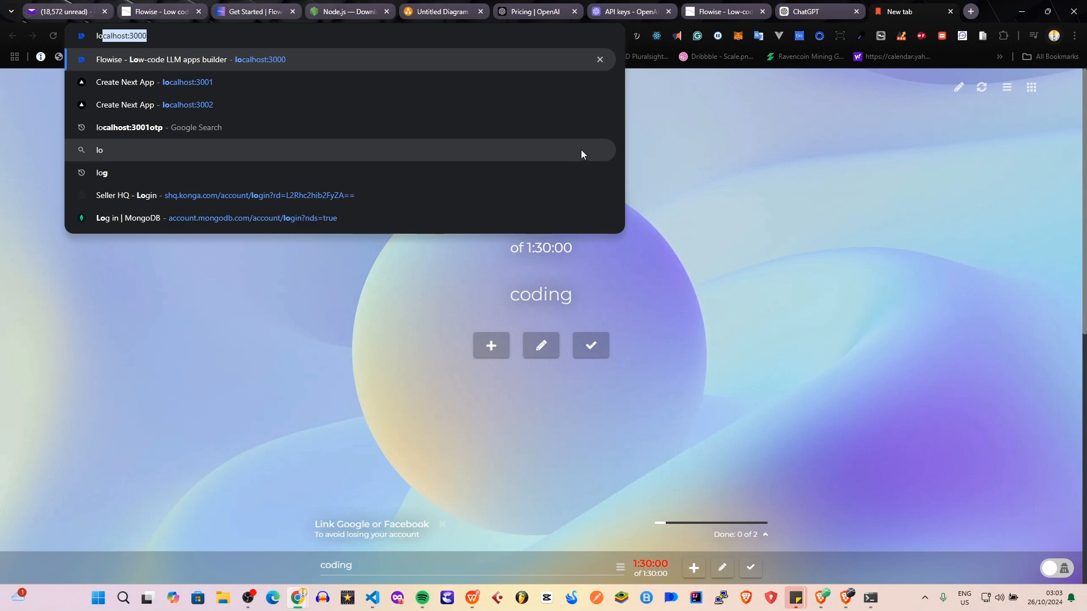
pyautogui.press('Return')
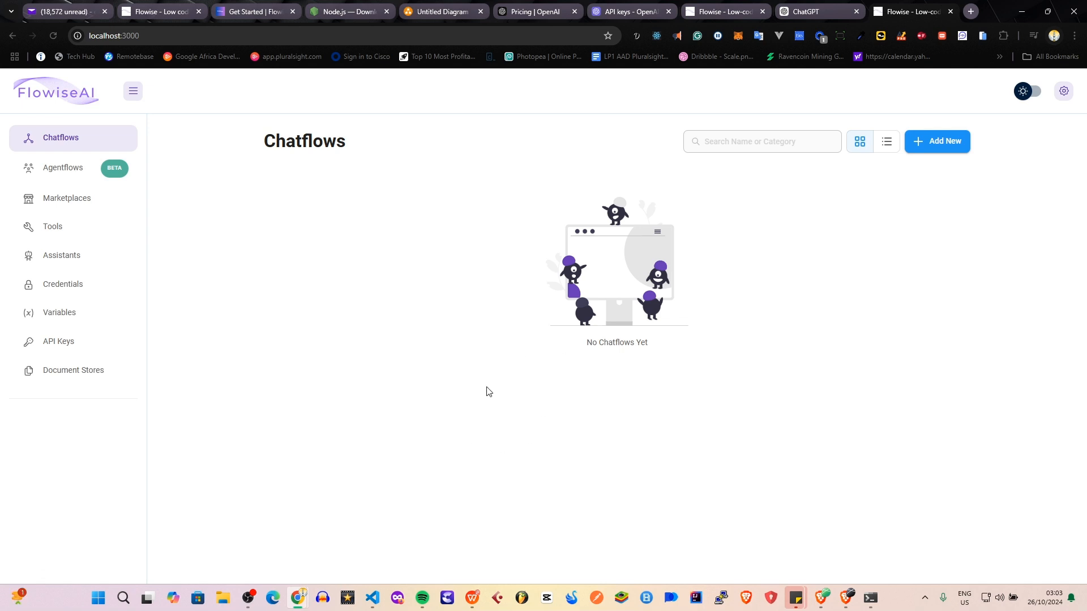
# Look over the saved agents on the Agentflows page.
pyautogui.click(51, 171)
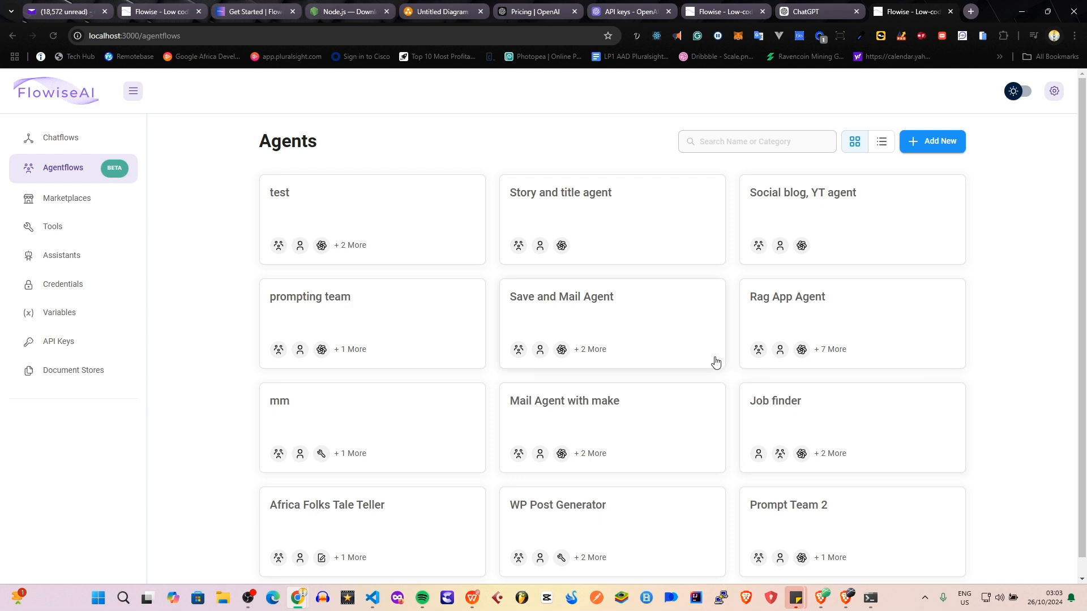
pyautogui.scroll(-1, 604, 355)
pyautogui.scroll(1, 510, 337)
# Browse the Marketplace templates, from Flowise Docs QnA through to the Slack, Teams and Discord messaging tools.
pyautogui.click(90, 197)
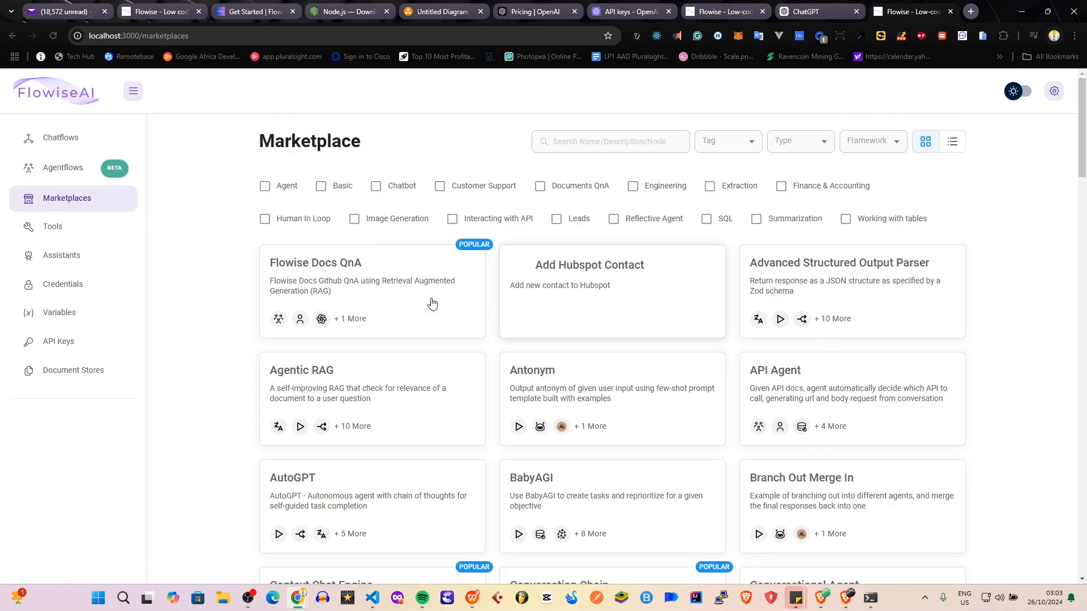
pyautogui.scroll(-2, 619, 308)
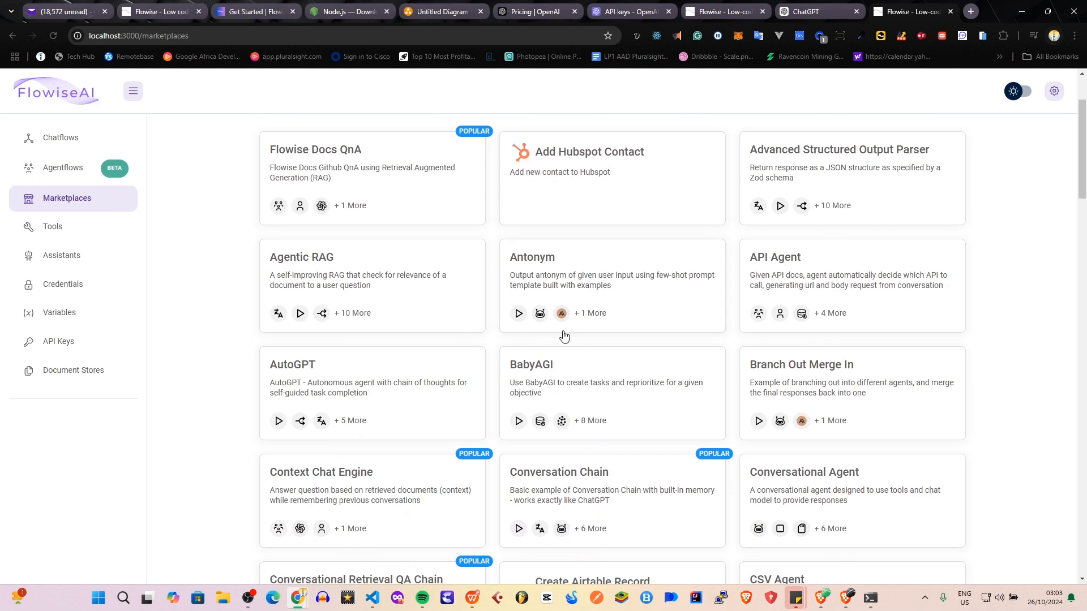
pyautogui.scroll(-1, 565, 337)
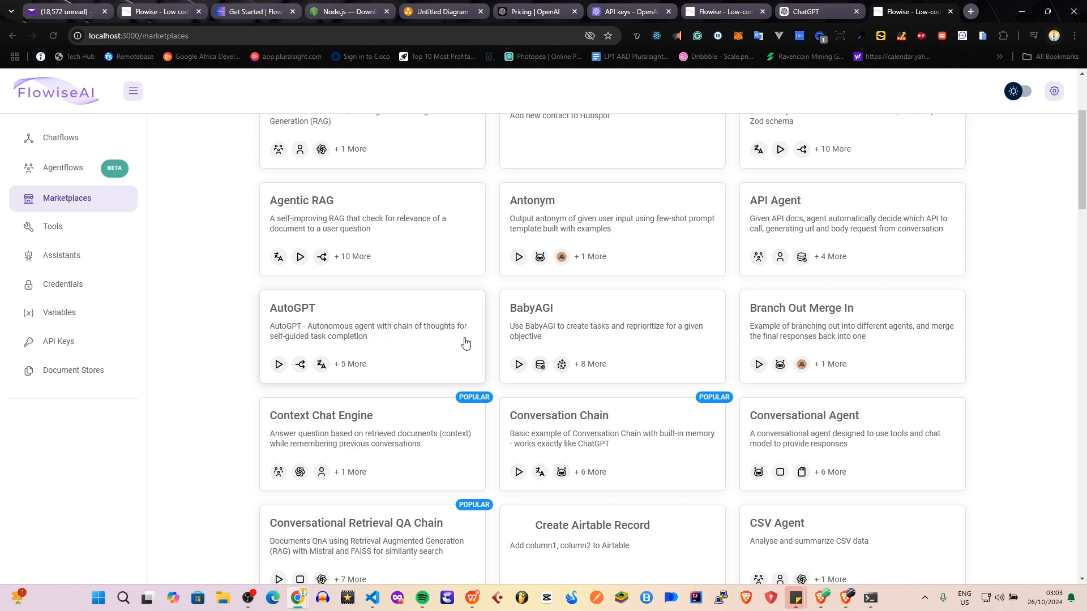
pyautogui.scroll(-3, 470, 342)
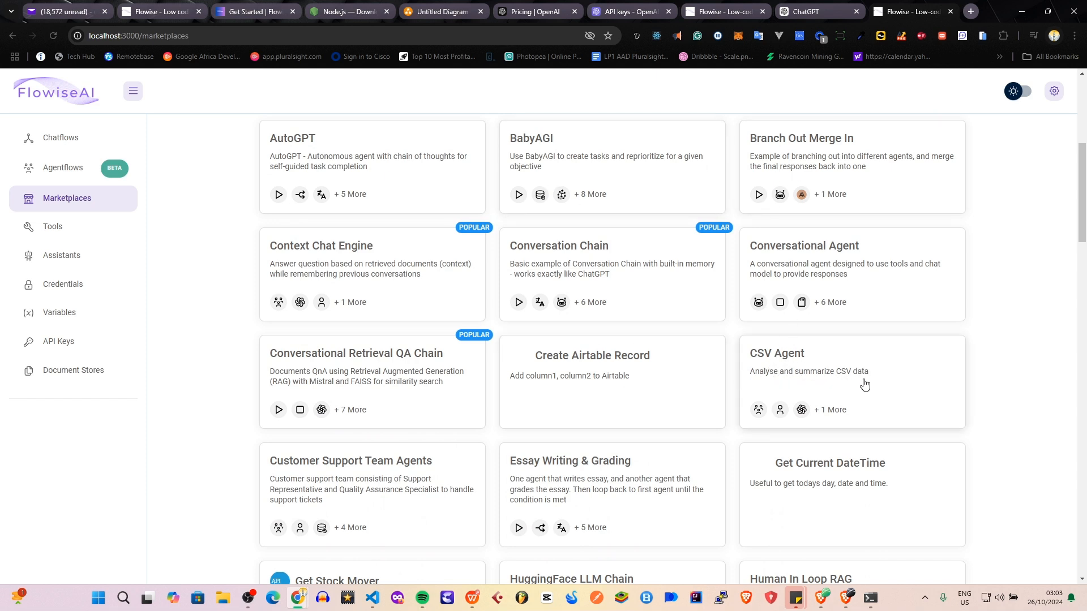
pyautogui.scroll(-3, 821, 390)
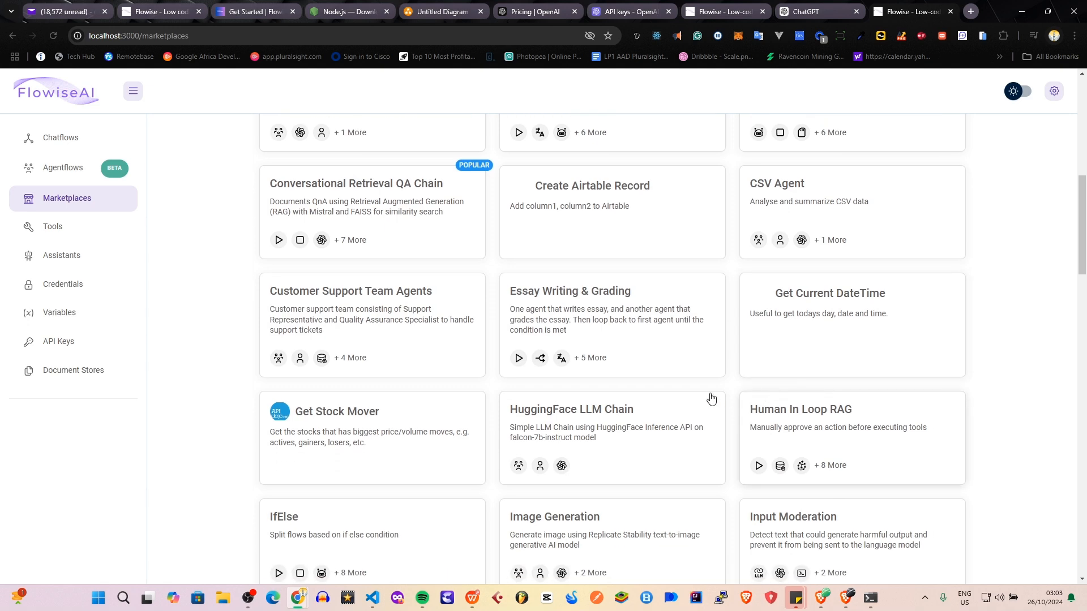
pyautogui.scroll(-2, 490, 422)
pyautogui.scroll(-2, 490, 422)
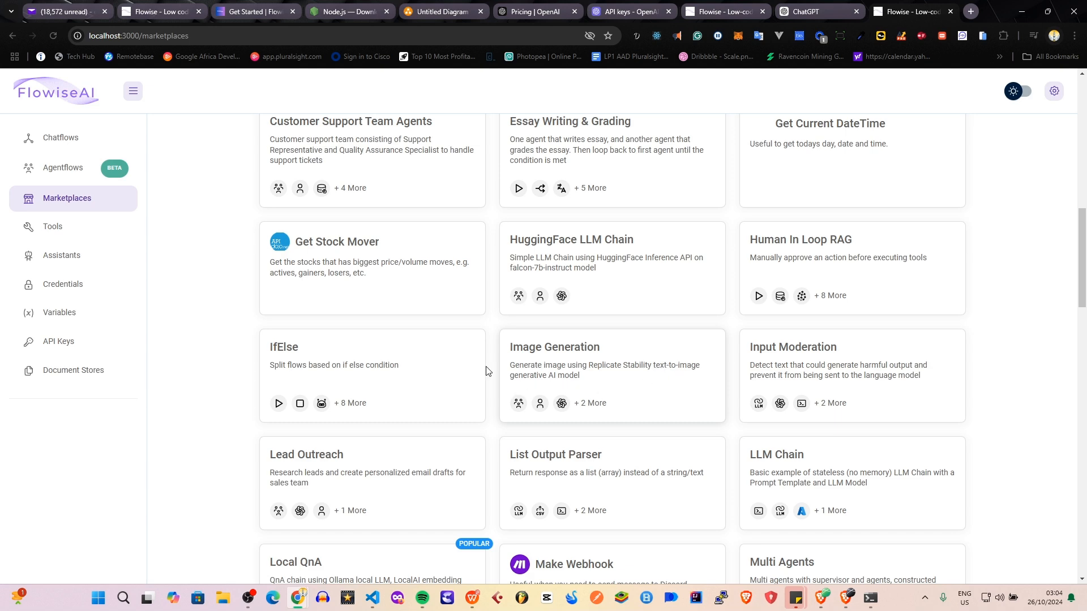
pyautogui.scroll(-2, 521, 342)
pyautogui.scroll(-9, 521, 342)
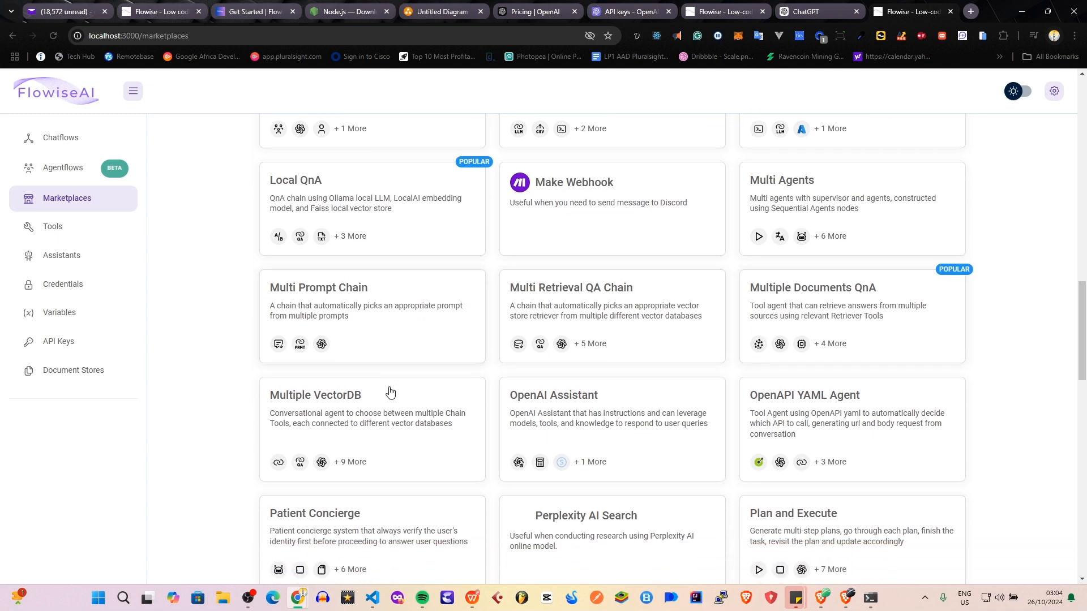
pyautogui.scroll(-5, 699, 412)
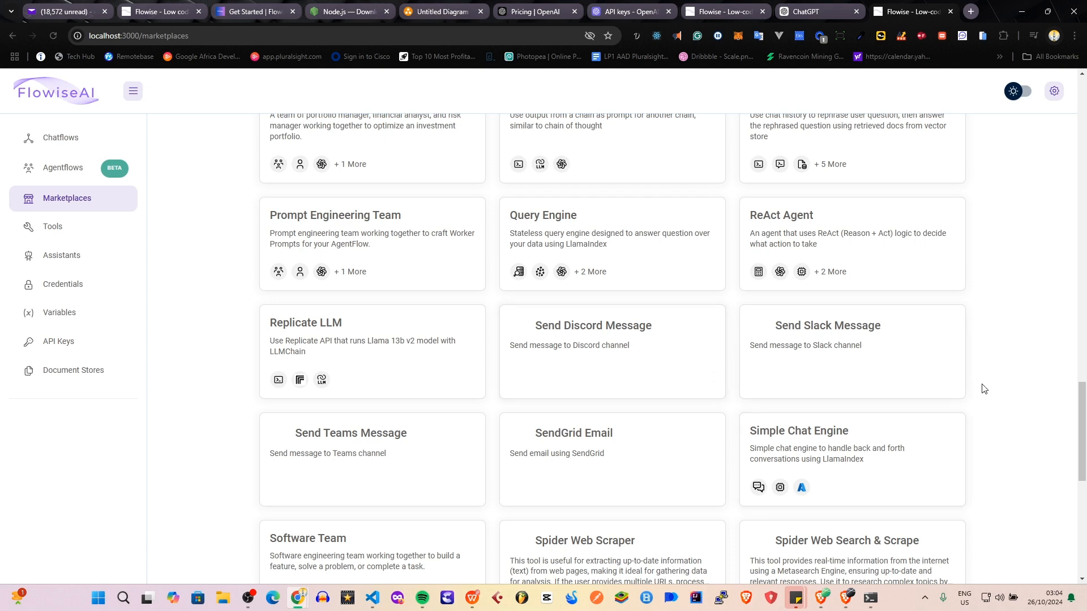
# Preview the Send Slack Message template without using it, and look back over the other Marketplace templates.
pyautogui.click(903, 354)
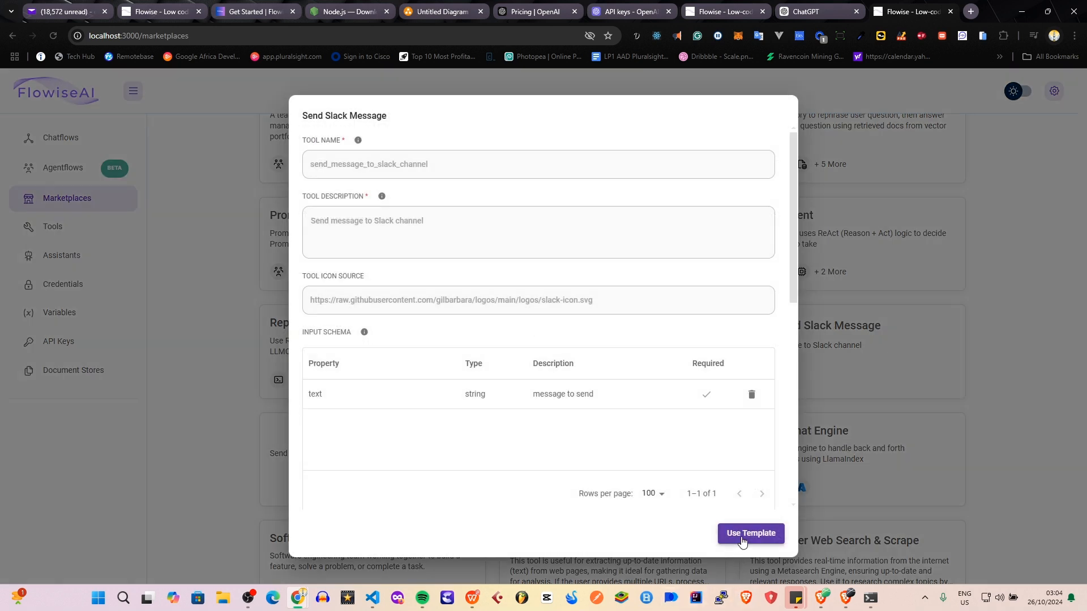
pyautogui.click(984, 384)
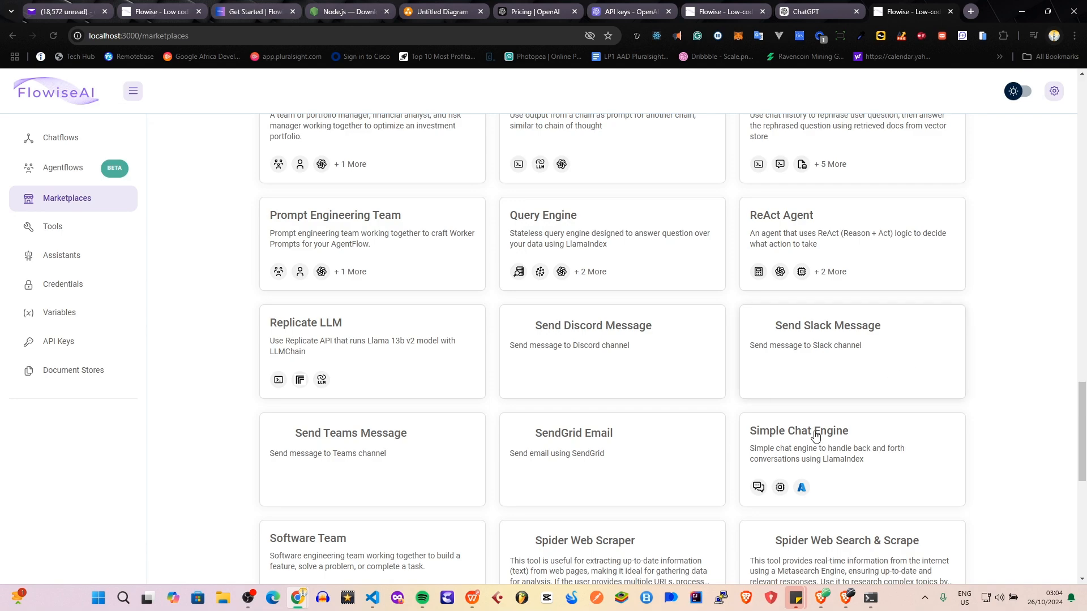
pyautogui.scroll(-4, 804, 453)
pyautogui.scroll(4, 765, 441)
pyautogui.scroll(5, 736, 425)
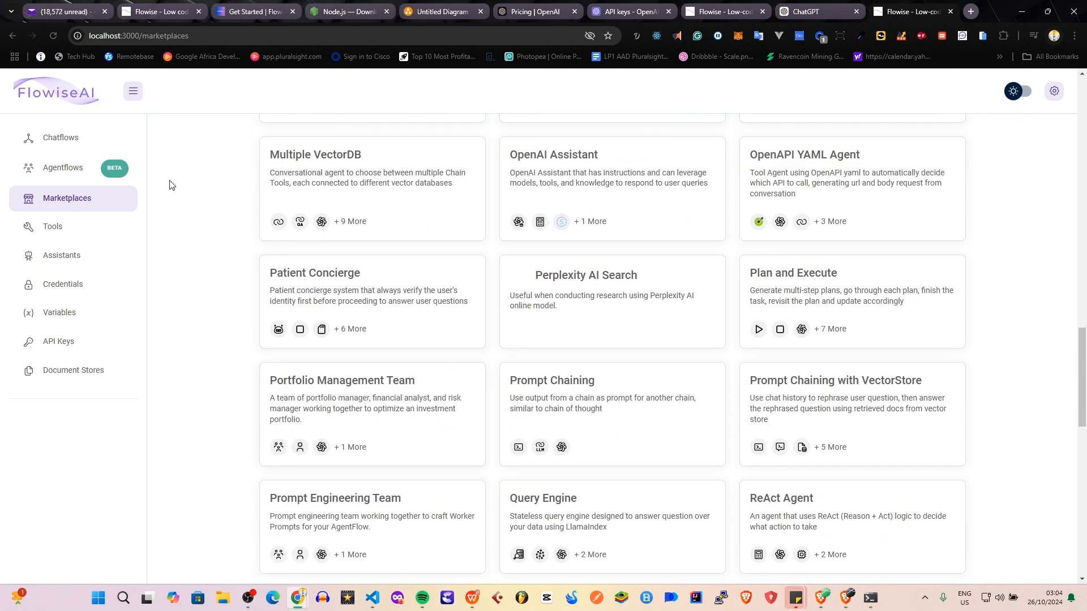
pyautogui.scroll(20, 250, 298)
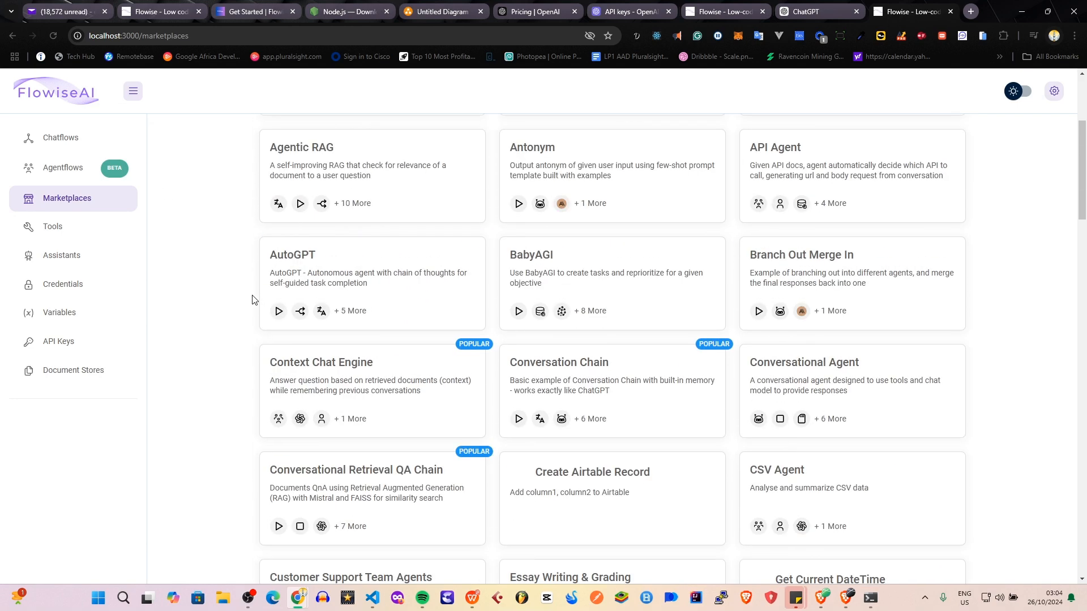
# View the Agentflows page again and open the OpenAI Assistants page.
pyautogui.click(39, 174)
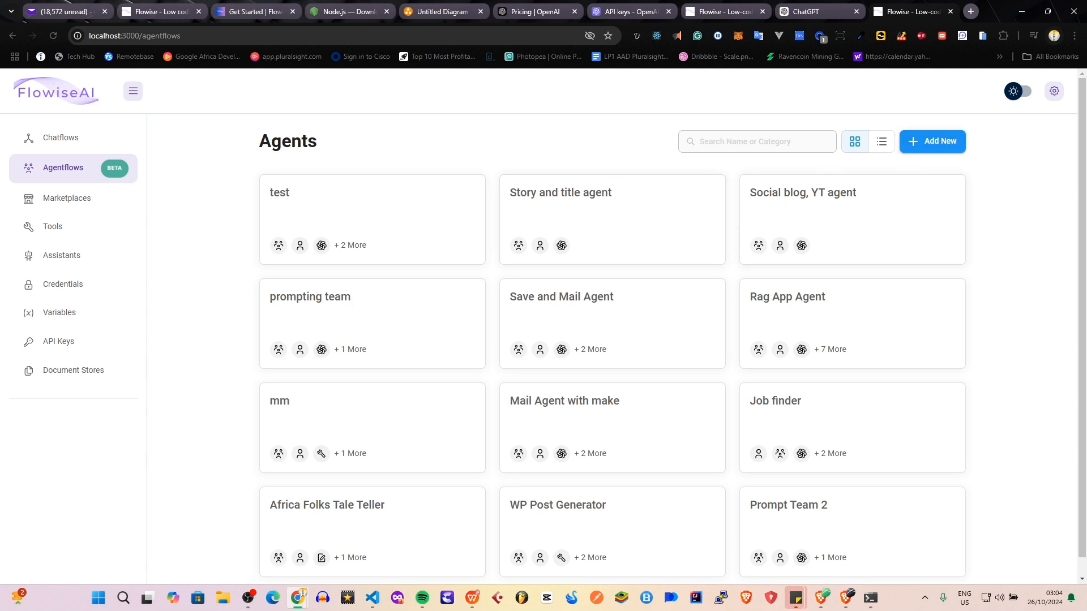
pyautogui.click(80, 256)
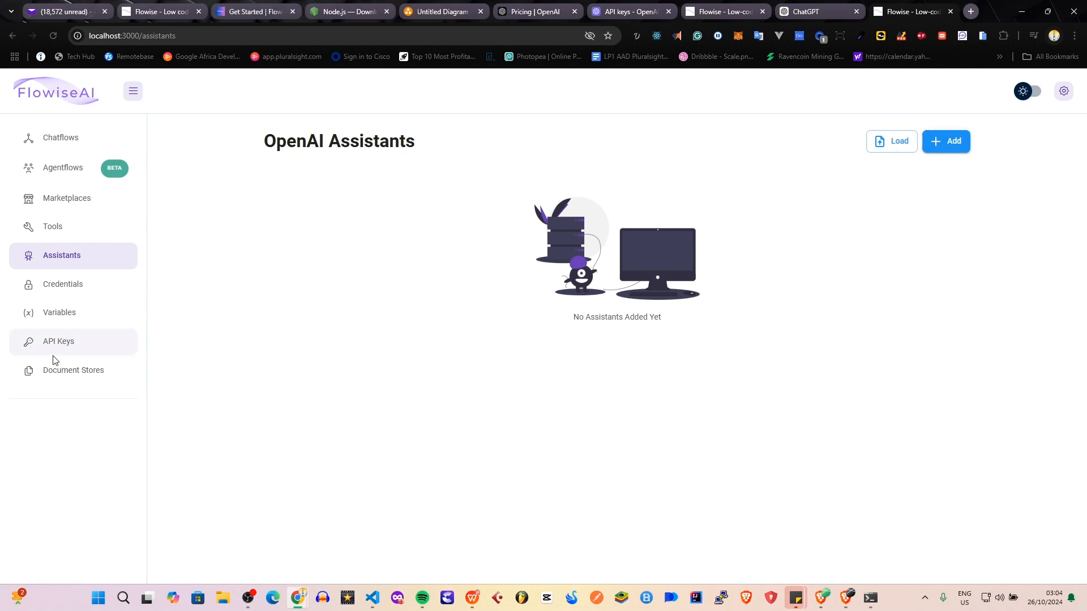
# View the Credentials page and start a new agent from the Agentflows page.
pyautogui.click(105, 298)
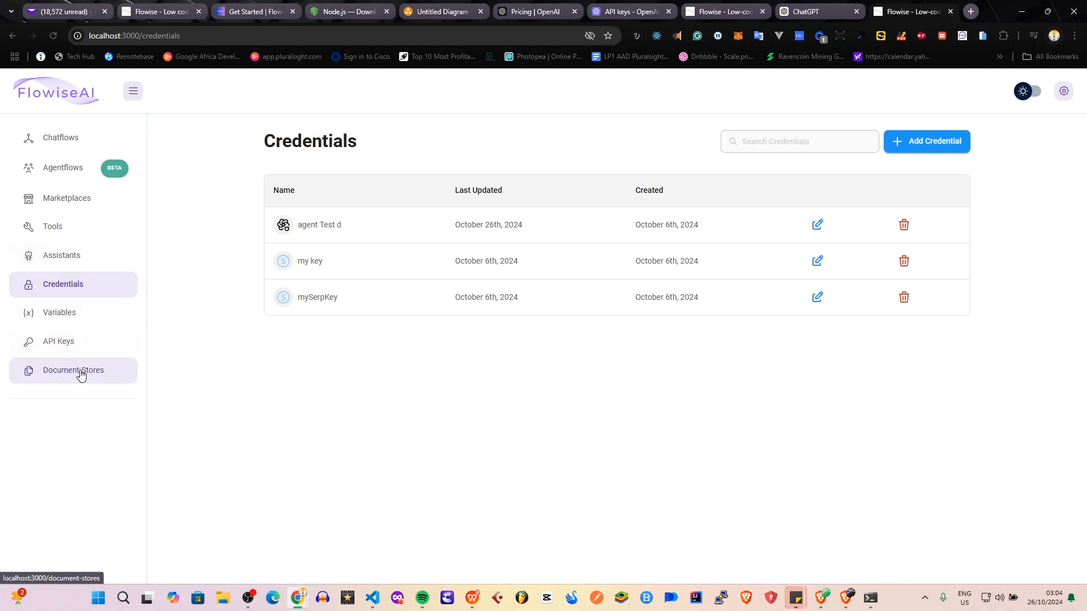
pyautogui.click(101, 173)
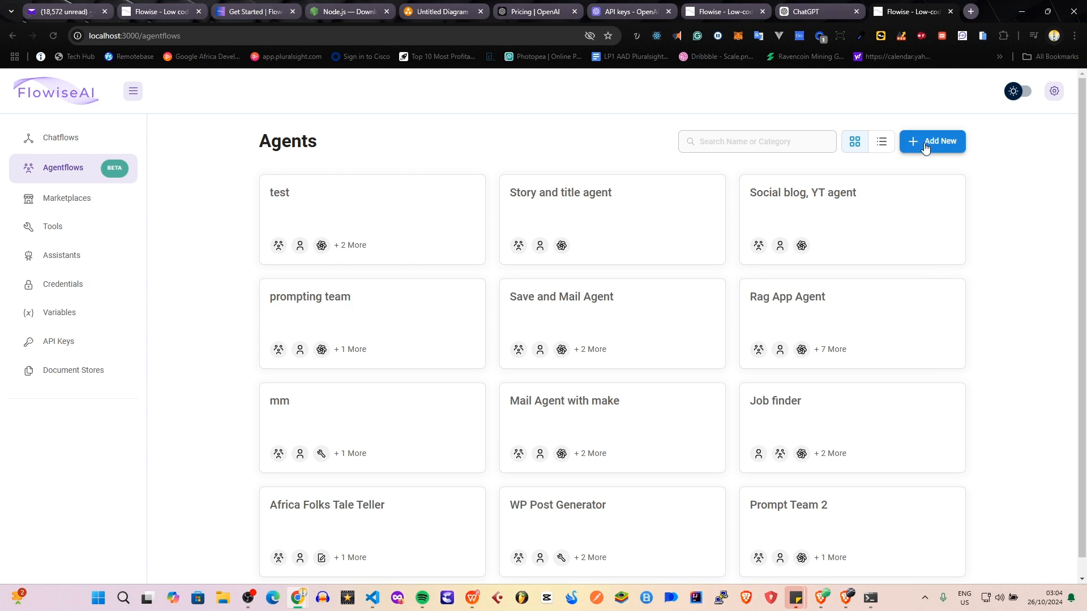
pyautogui.click(948, 142)
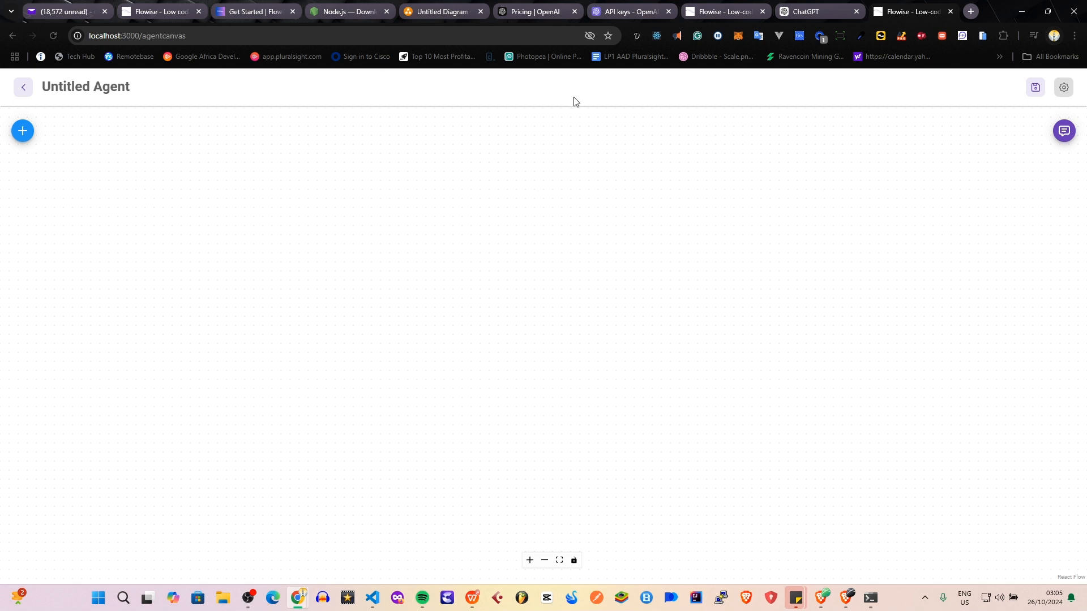
# Examine the supervisor and two-worker diagram in diagrams.net, and return to the empty Flowise agent canvas.
pyautogui.click(440, 13)
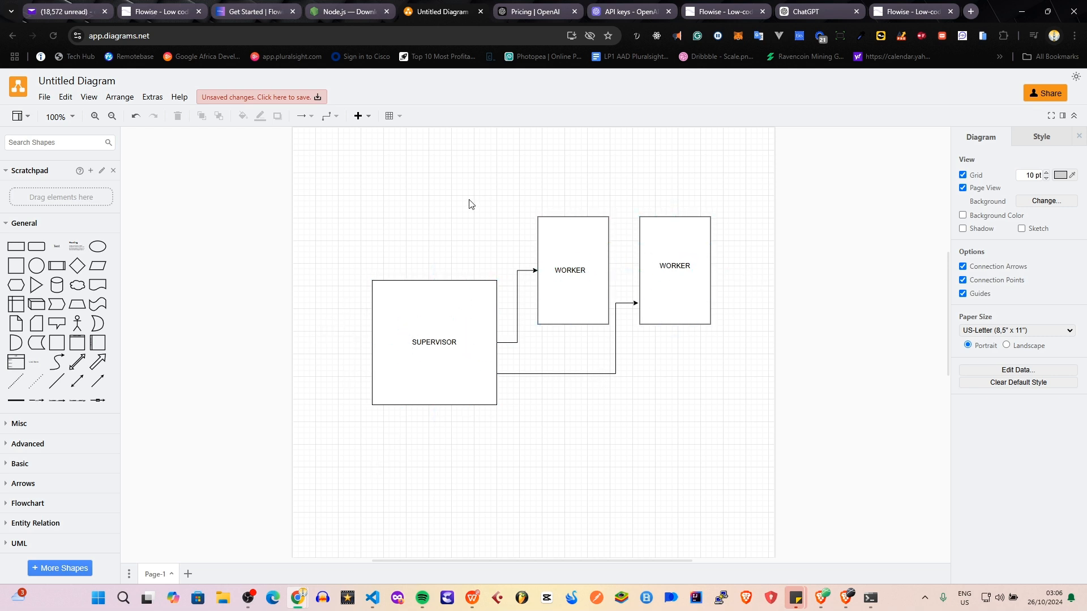
pyautogui.click(435, 339)
pyautogui.click(745, 278)
pyautogui.click(417, 309)
pyautogui.click(917, 11)
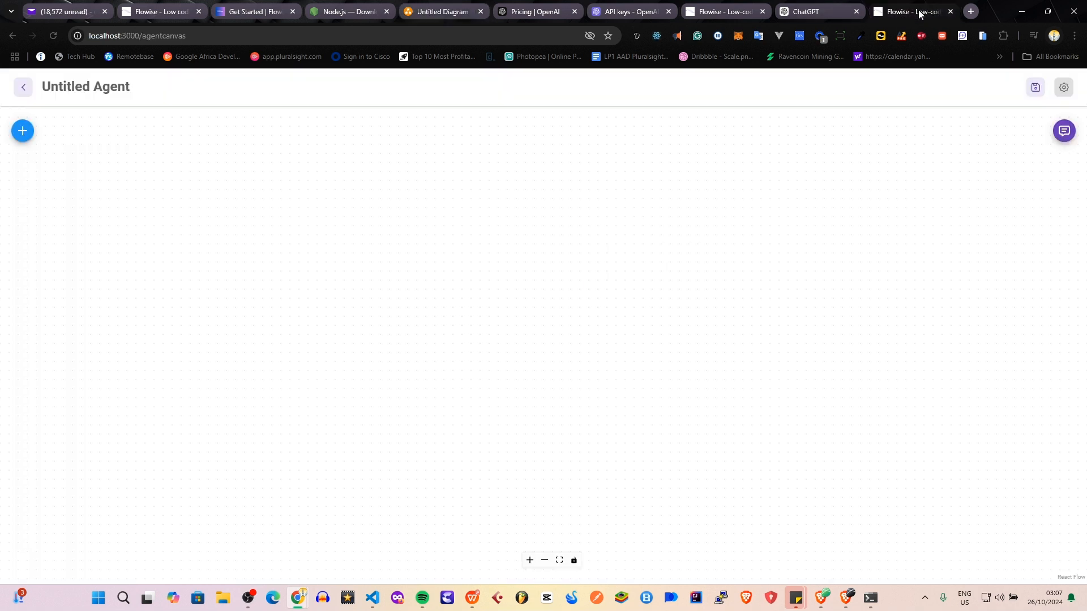
# Add a Worker node from Multi Agents to the canvas and duplicate it.
pyautogui.click(22, 134)
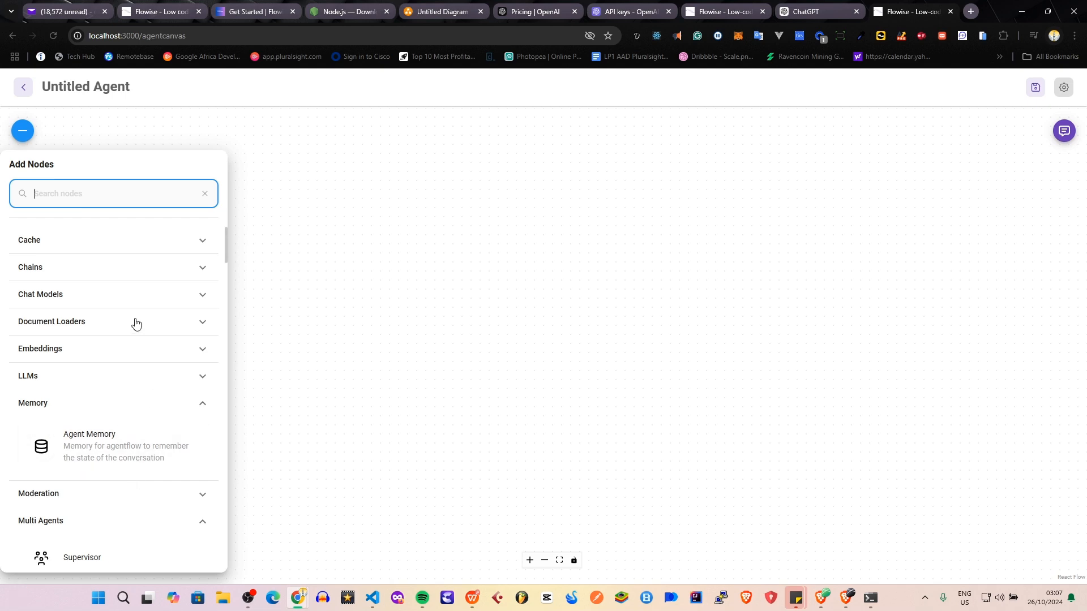
pyautogui.scroll(-4, 136, 323)
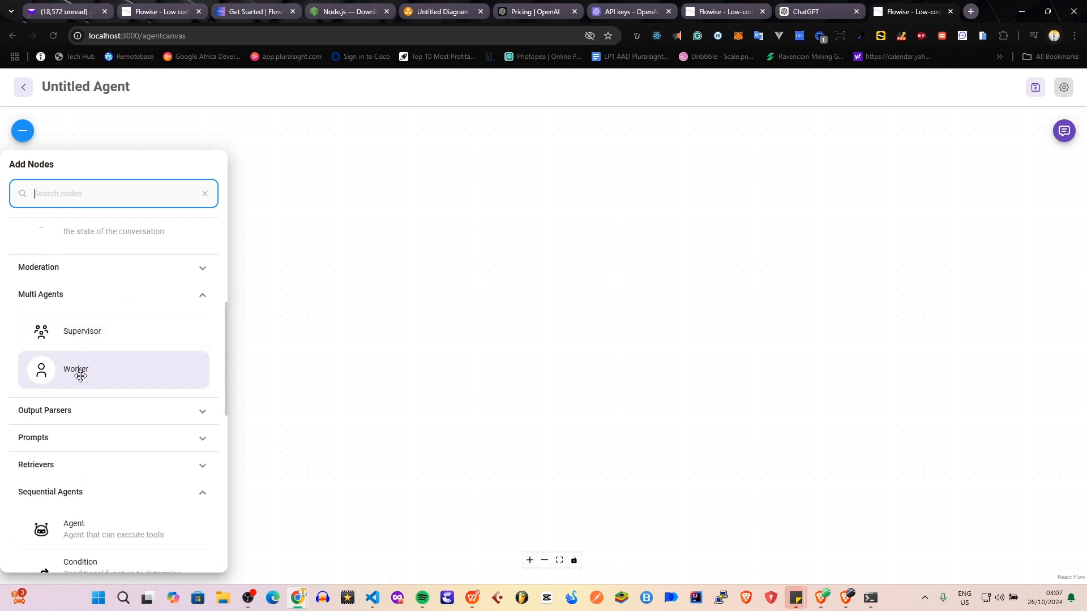
pyautogui.moveTo(80, 376); pyautogui.dragTo(650, 243)
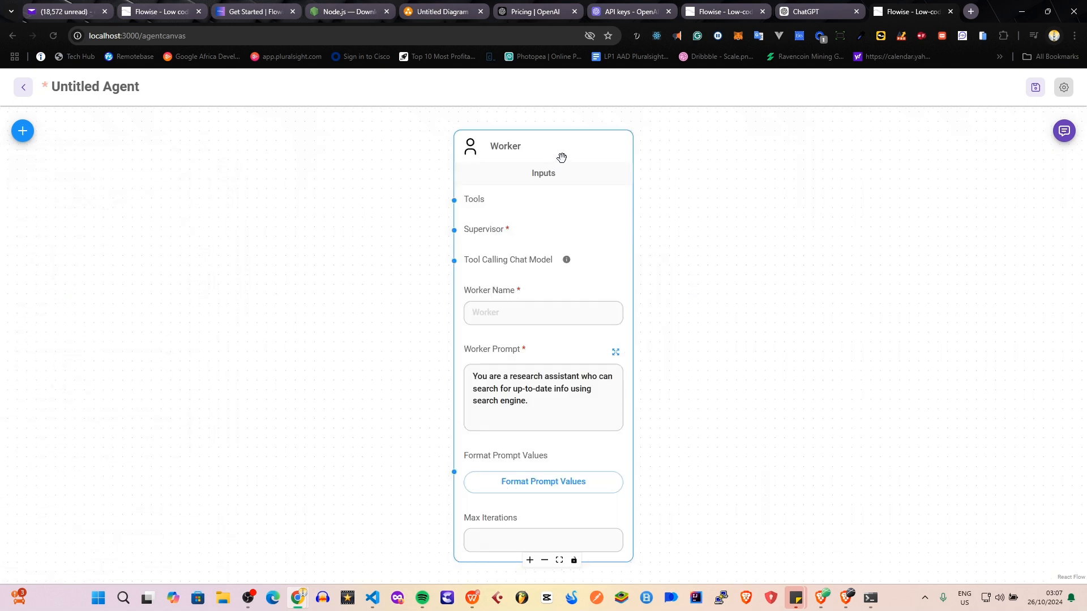
pyautogui.scroll(-3, 554, 241)
pyautogui.moveTo(554, 240)
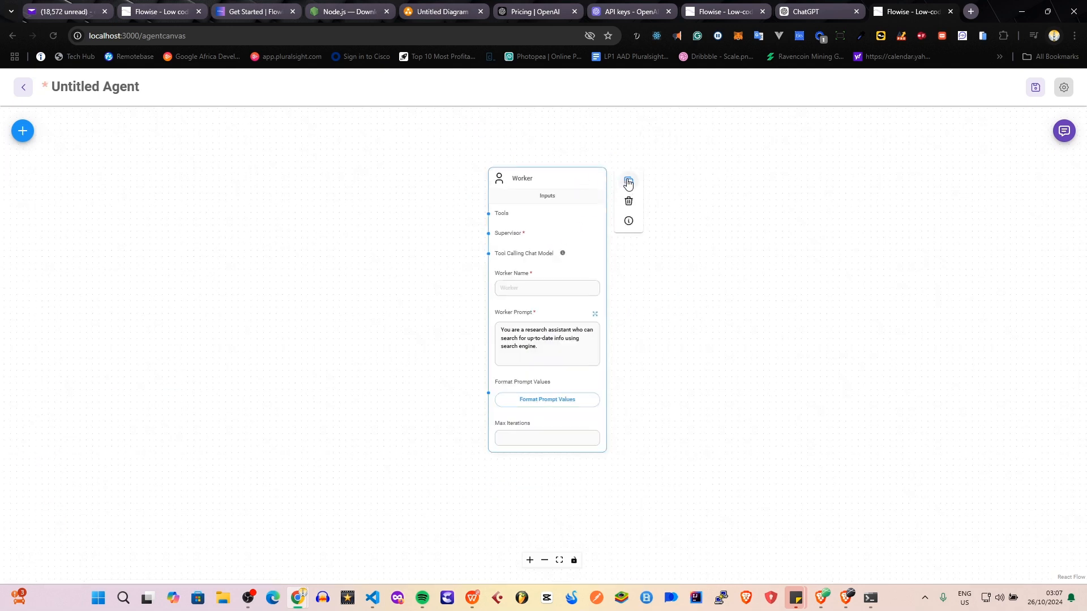
pyautogui.click(628, 182)
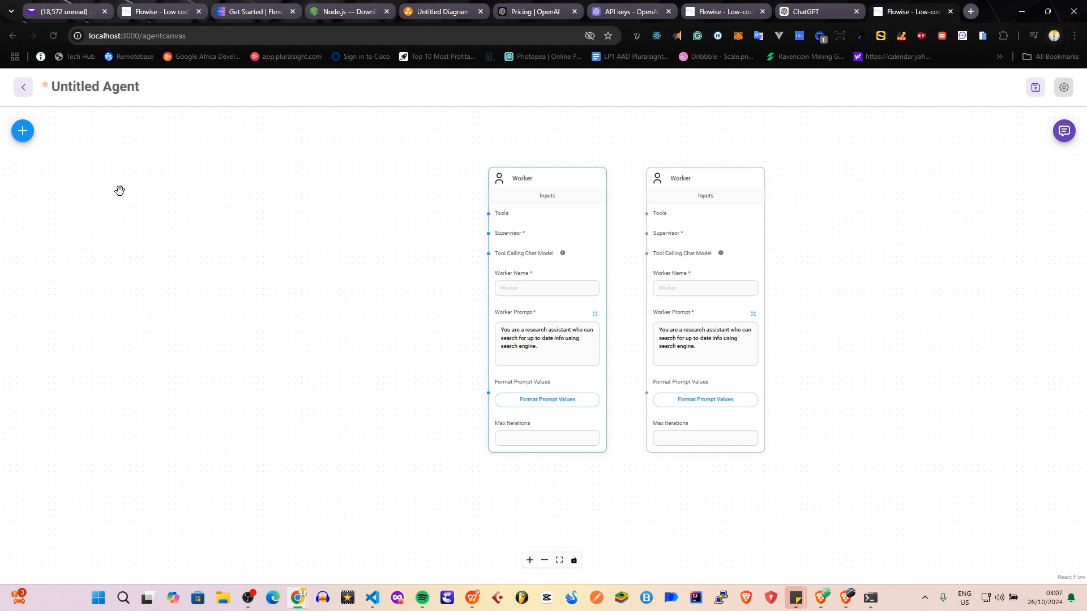
# Add a Supervisor node from Multi Agents beside the two Worker nodes, on the first worker's input side.
pyautogui.click(30, 137)
pyautogui.scroll(-3, 57, 396)
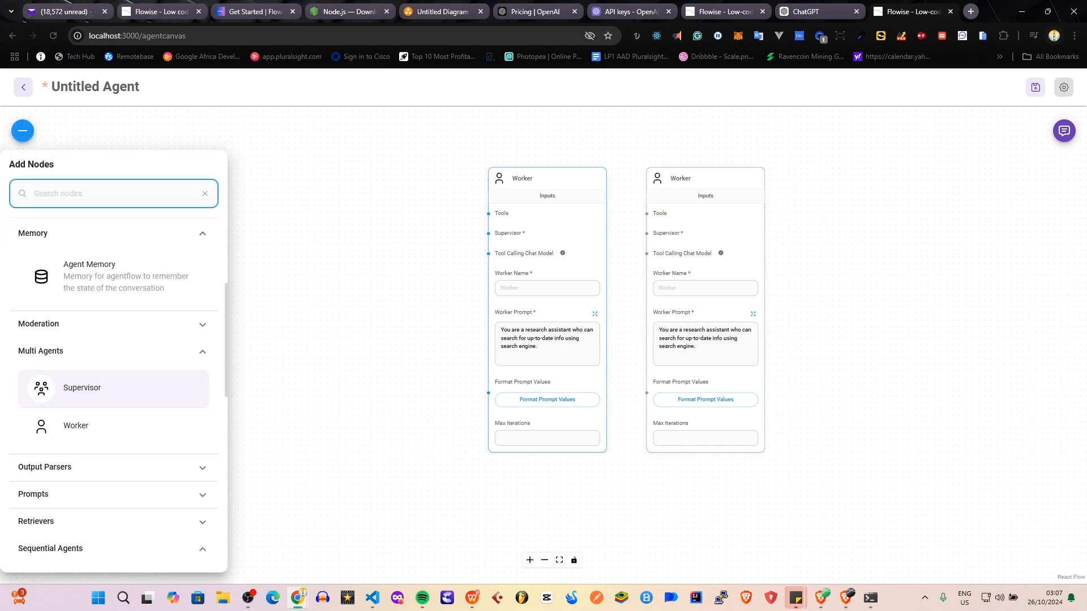
pyautogui.moveTo(79, 388); pyautogui.dragTo(359, 278)
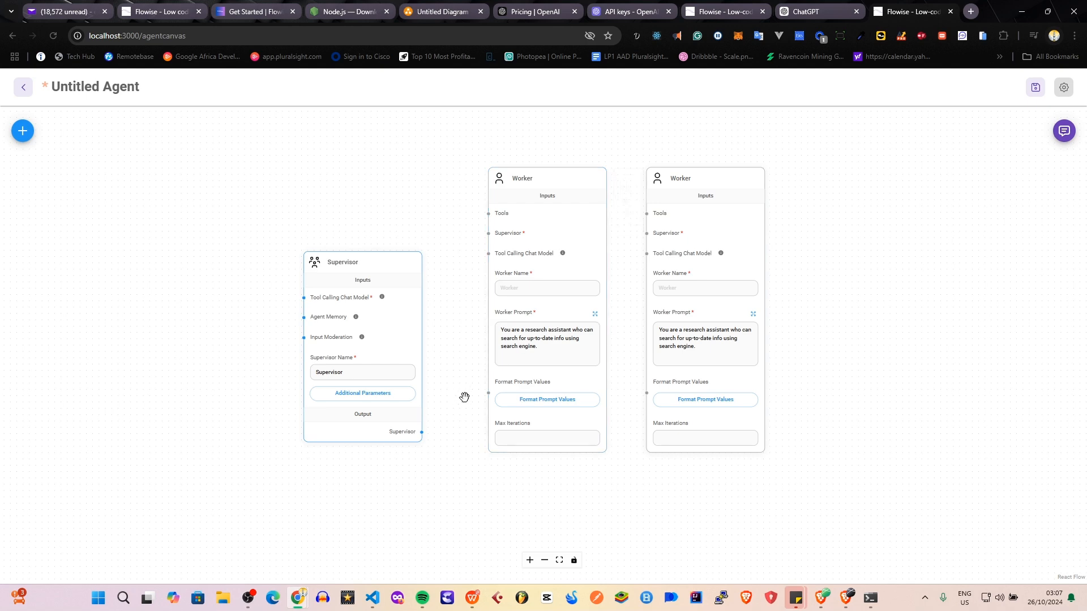
pyautogui.scroll(3, 447, 391)
pyautogui.moveTo(436, 282); pyautogui.dragTo(429, 334)
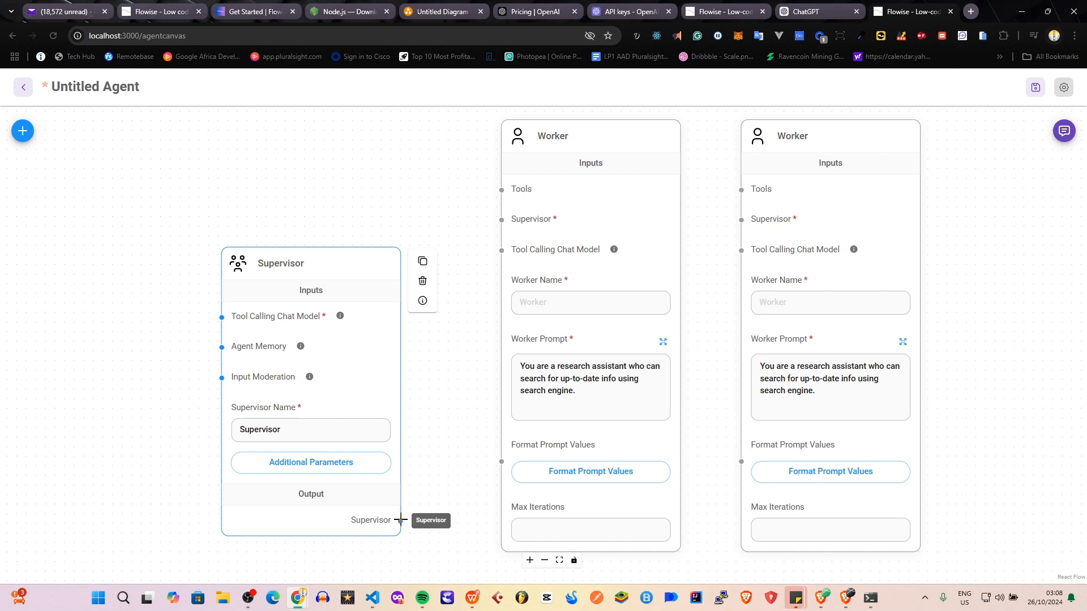
# Connect the Supervisor node's output to the Supervisor input of both Worker nodes.
pyautogui.moveTo(400, 519); pyautogui.dragTo(493, 218)
pyautogui.moveTo(401, 520); pyautogui.dragTo(742, 202)
pyautogui.scroll(2, 683, 243)
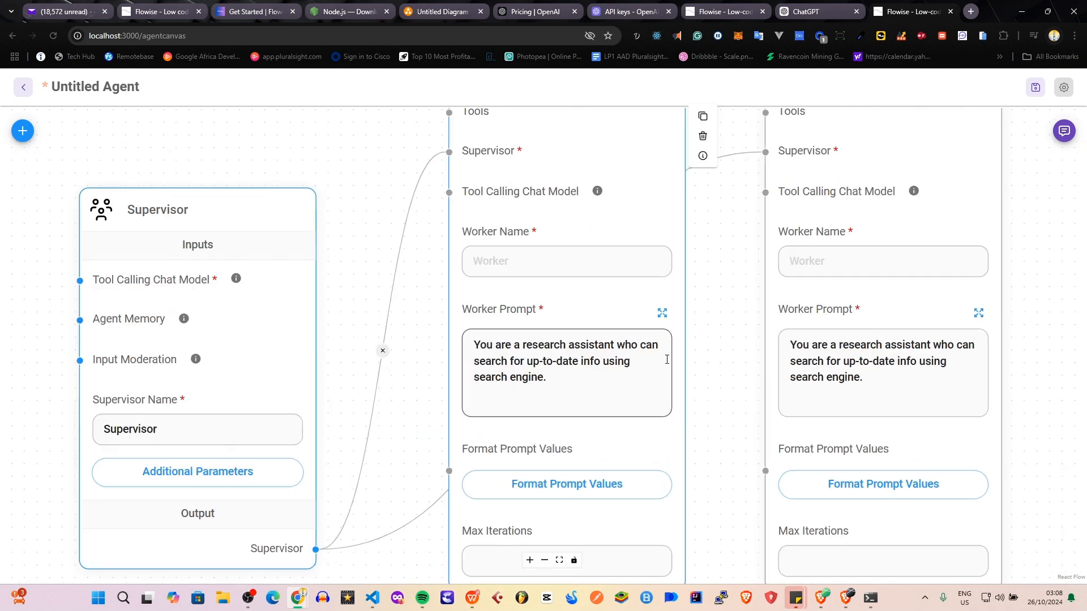
pyautogui.scroll(-5, 700, 187)
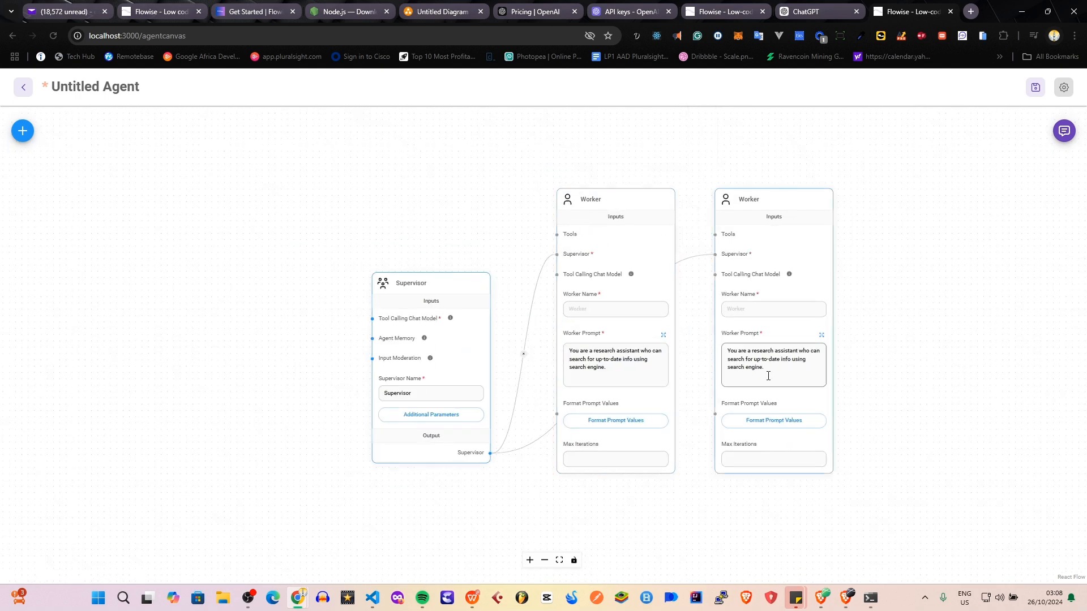
pyautogui.moveTo(943, 286); pyautogui.dragTo(791, 277)
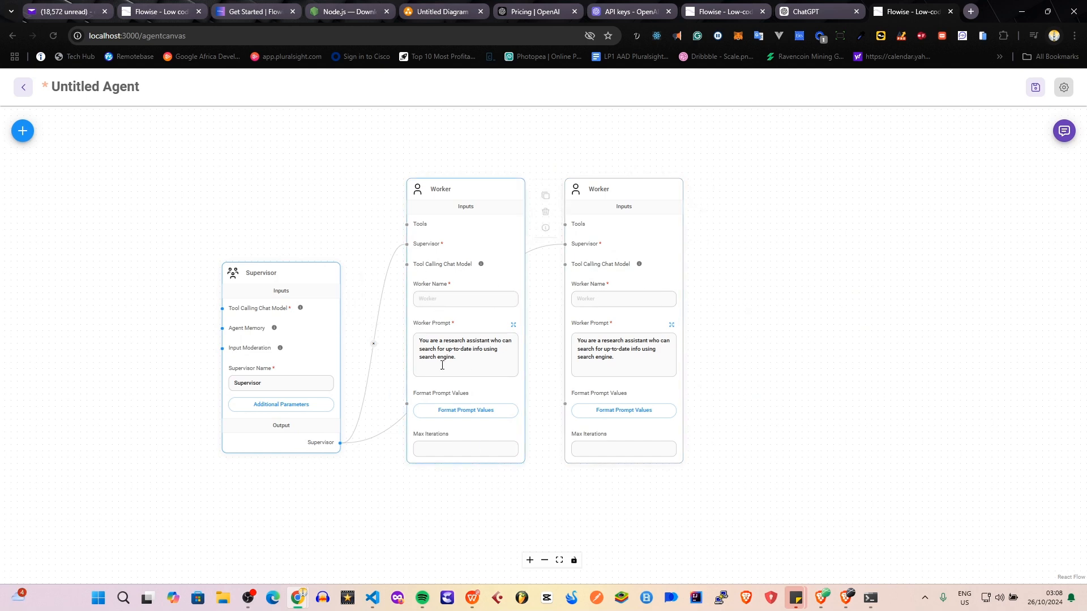
# Name the first worker Story Researcher and the second worker Title Generator.
pyautogui.click(448, 300)
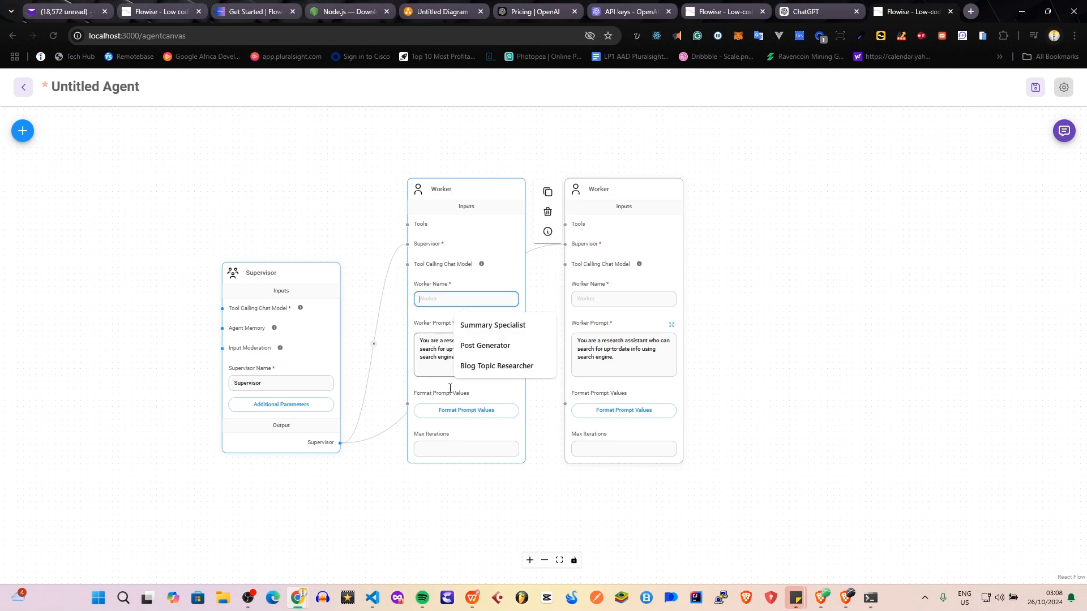
pyautogui.write('Story Researcher')
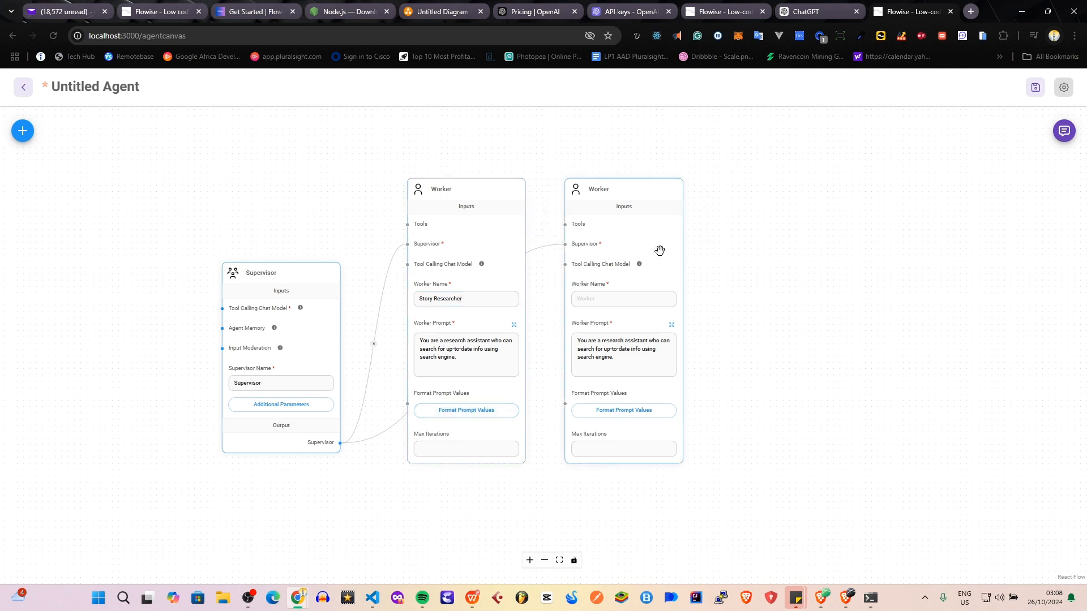
pyautogui.click(625, 299)
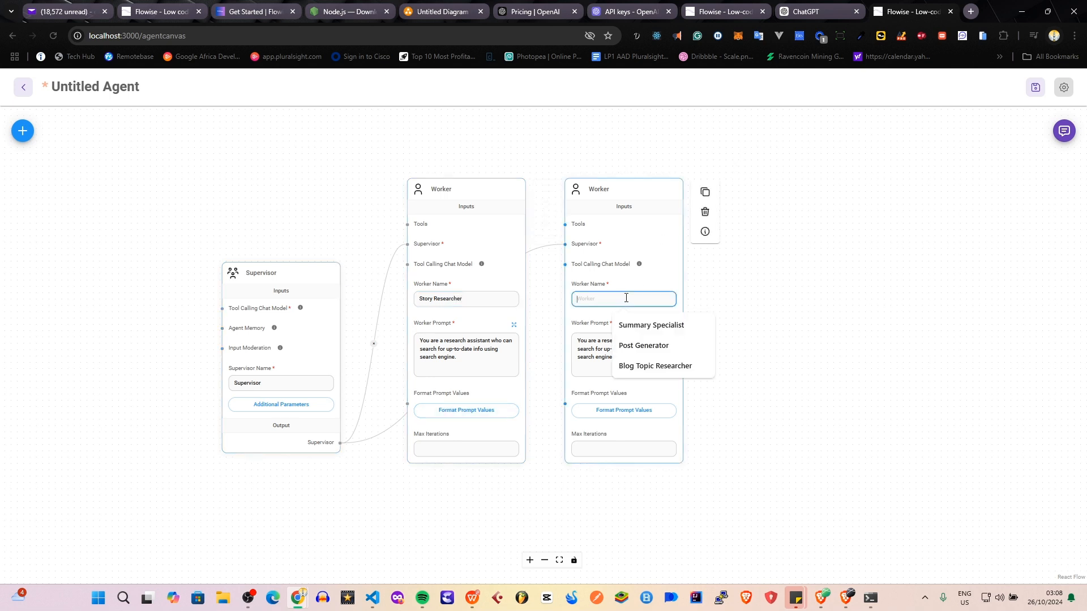
pyautogui.write('Title')
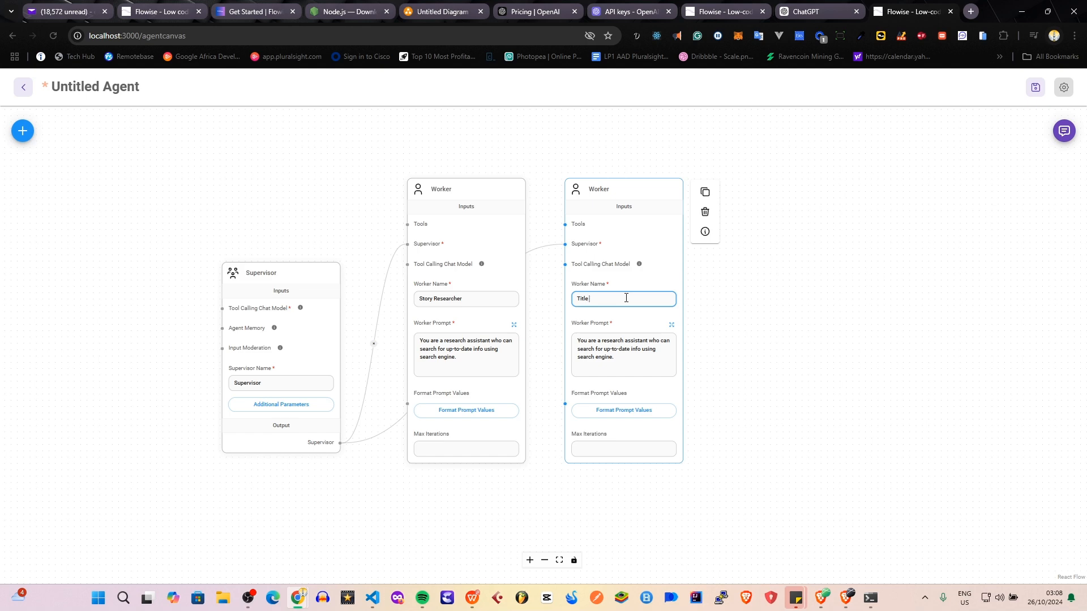
pyautogui.write(' Generator')
pyautogui.click(651, 314)
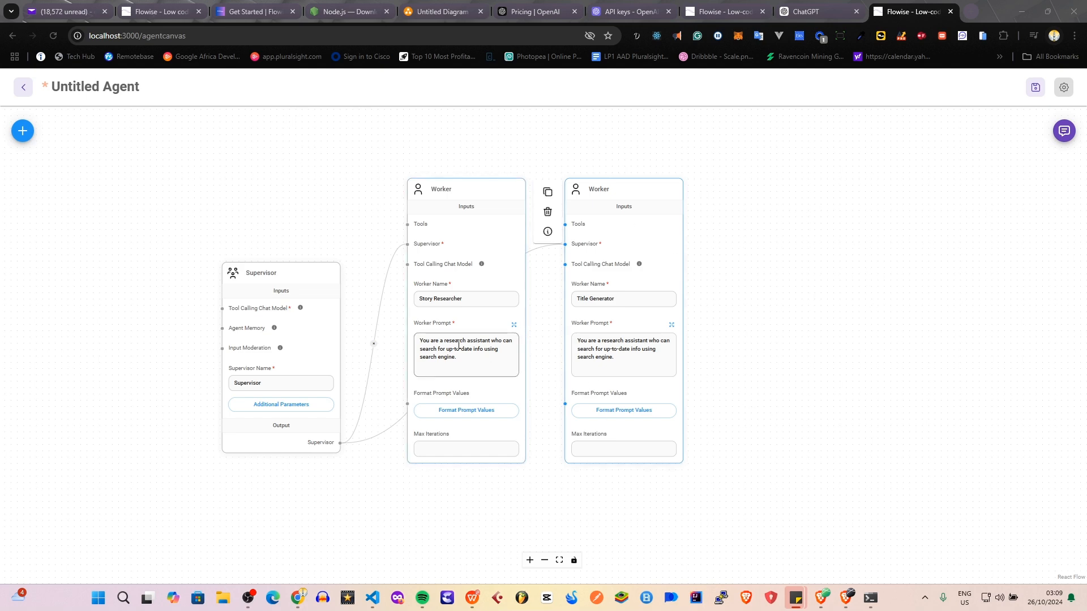
# Open the Story Researcher's worker prompt in the expanded editor.
pyautogui.click(514, 324)
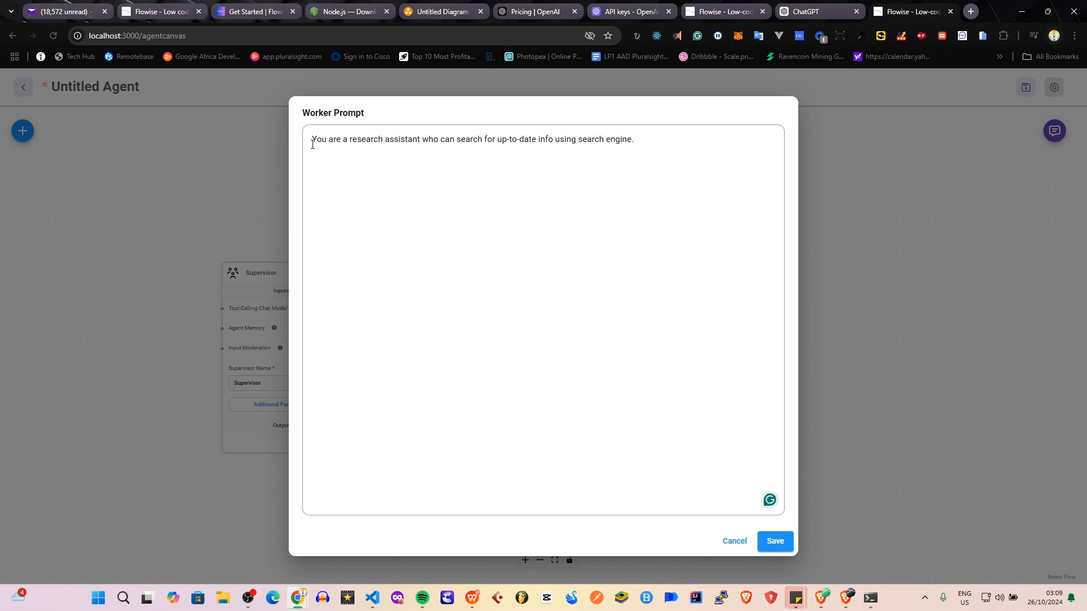
pyautogui.moveTo(313, 142); pyautogui.dragTo(697, 158)
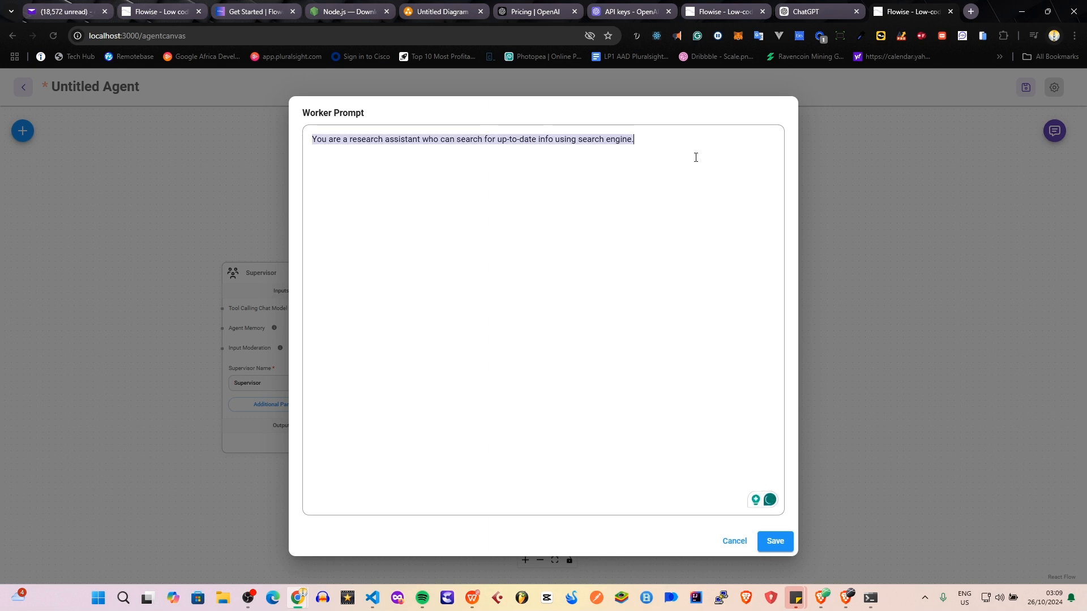
pyautogui.click(522, 194)
pyautogui.hotkey('ctrl', 'a')
pyautogui.hotkey('ctrl', 'v')
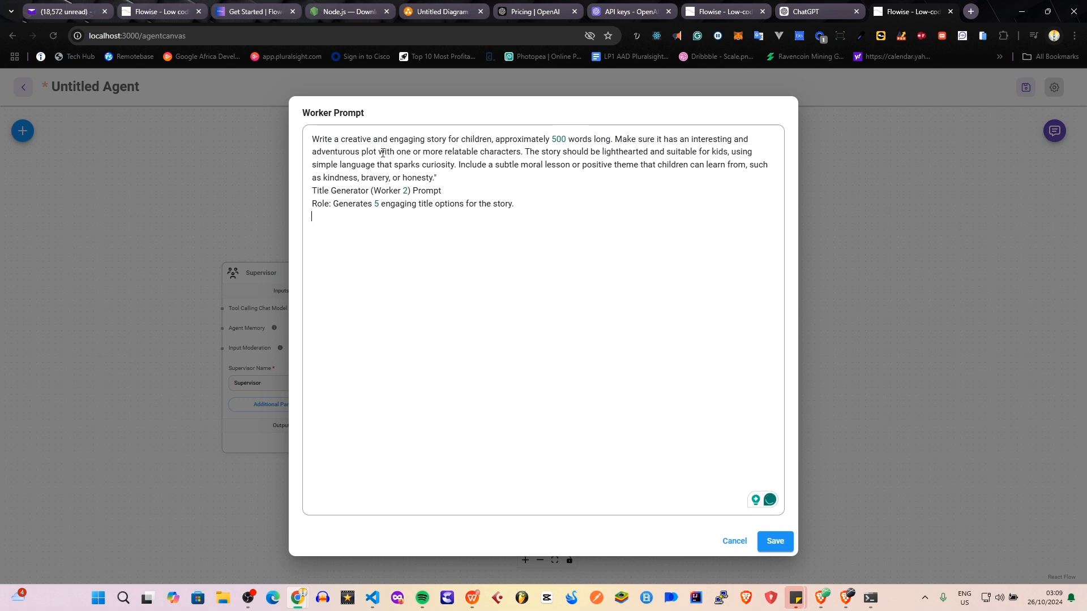
pyautogui.hotkey('ctrl', 'z')
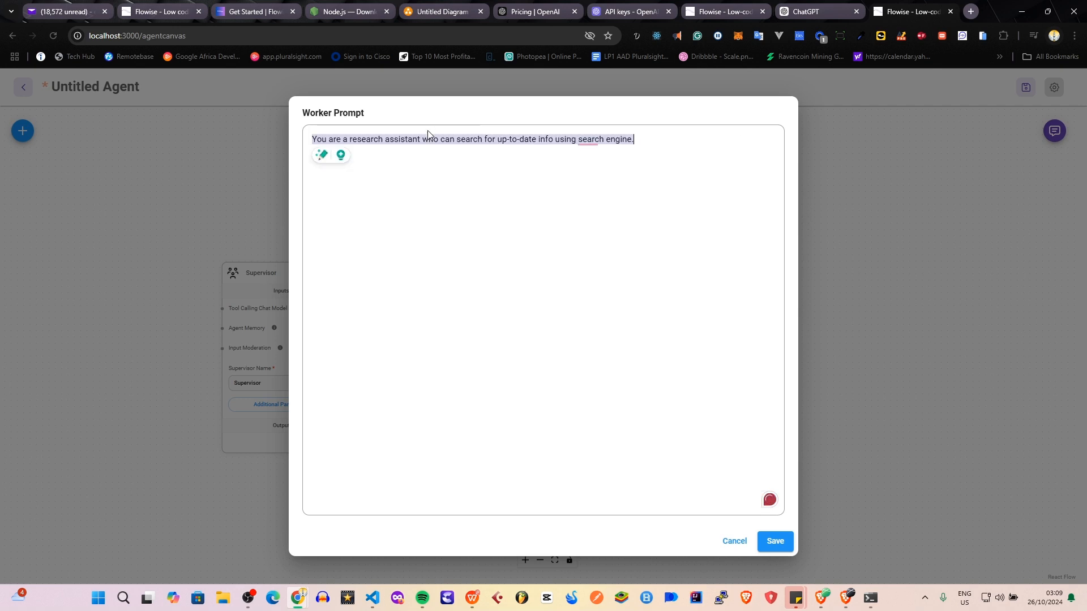
# Append the copied 500-word children's story instructions below the Story Researcher's existing prompt, without the Title Generator and Role lines, and save it.
pyautogui.click(426, 146)
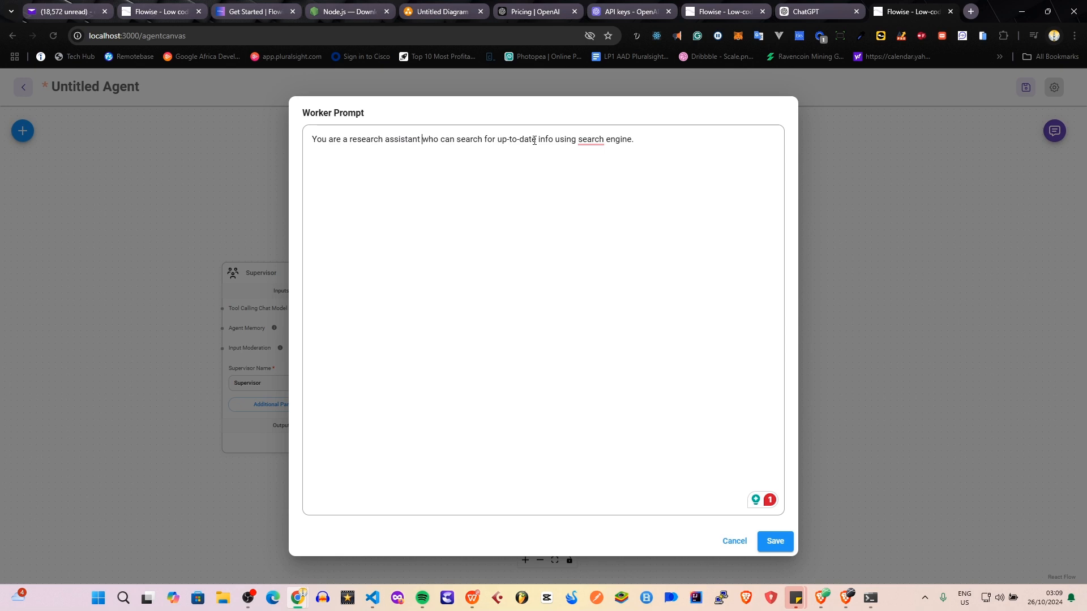
pyautogui.click(661, 143)
pyautogui.press('Return')
pyautogui.hotkey('ctrl', 'v')
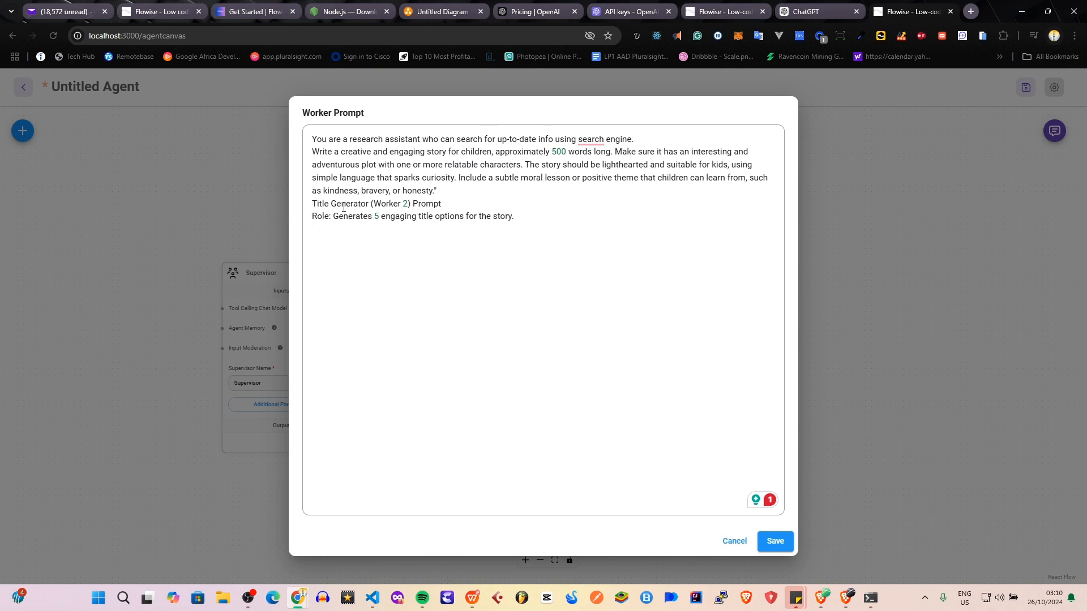
pyautogui.moveTo(516, 217); pyautogui.dragTo(298, 209)
pyautogui.press('BackSpace')
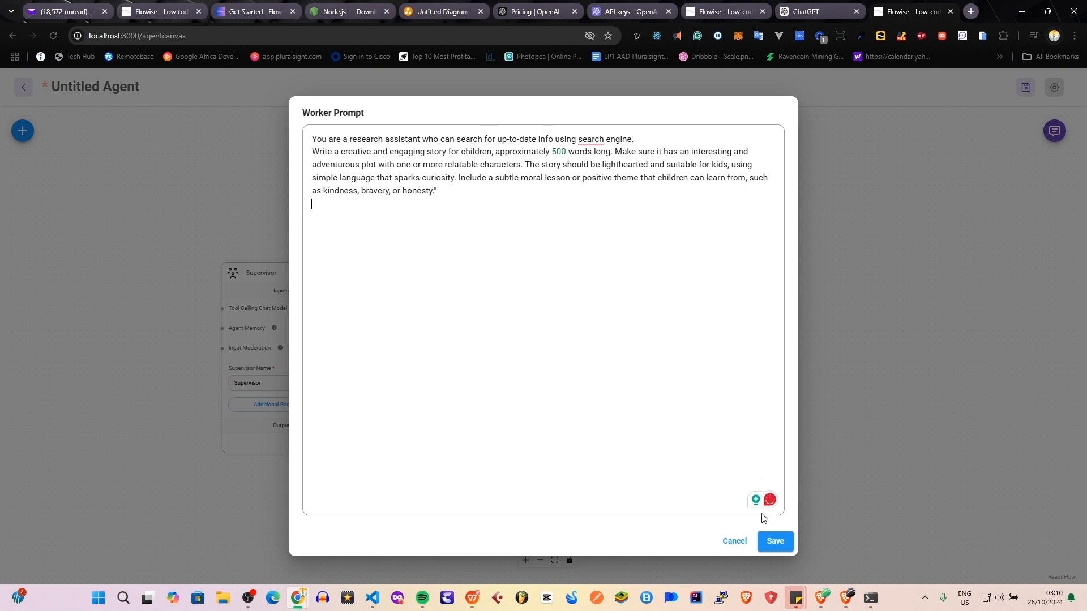
pyautogui.click(775, 541)
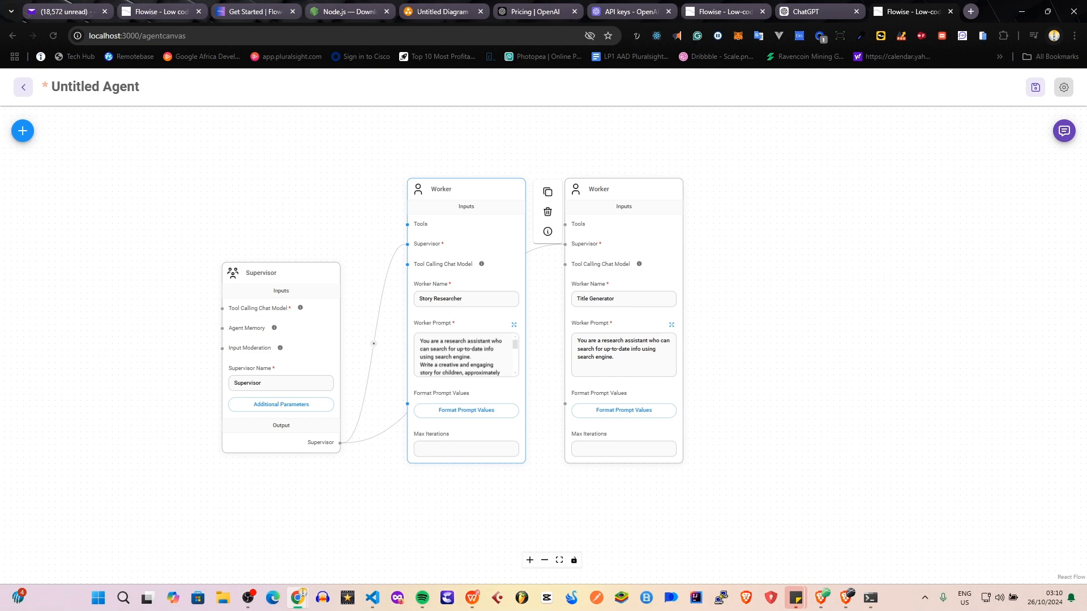
# Replace the Title Generator's worker prompt with the copied instructions for 5 children's book titles, remove the trailing quotation mark, and save it.
pyautogui.hotkey('alt', 'Tab')
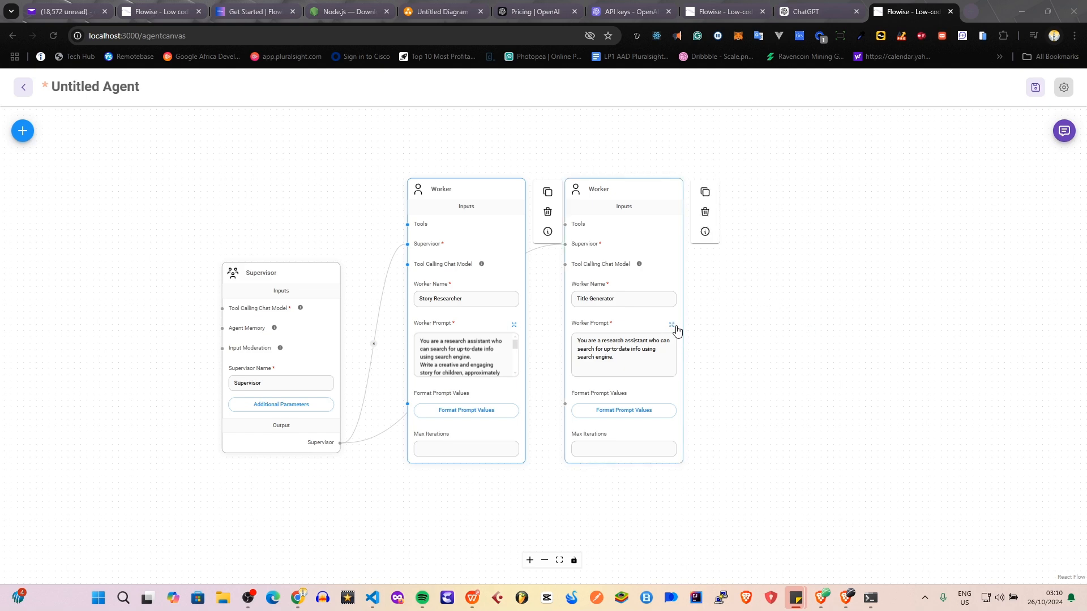
pyautogui.click(672, 326)
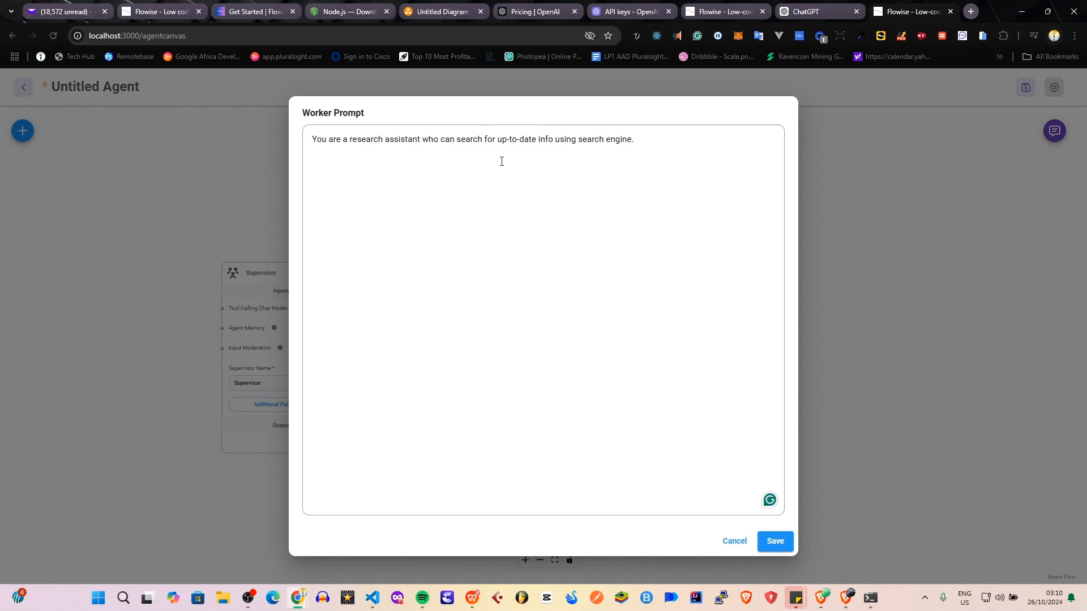
pyautogui.hotkey('ctrl', 'a')
pyautogui.hotkey('ctrl', 'v')
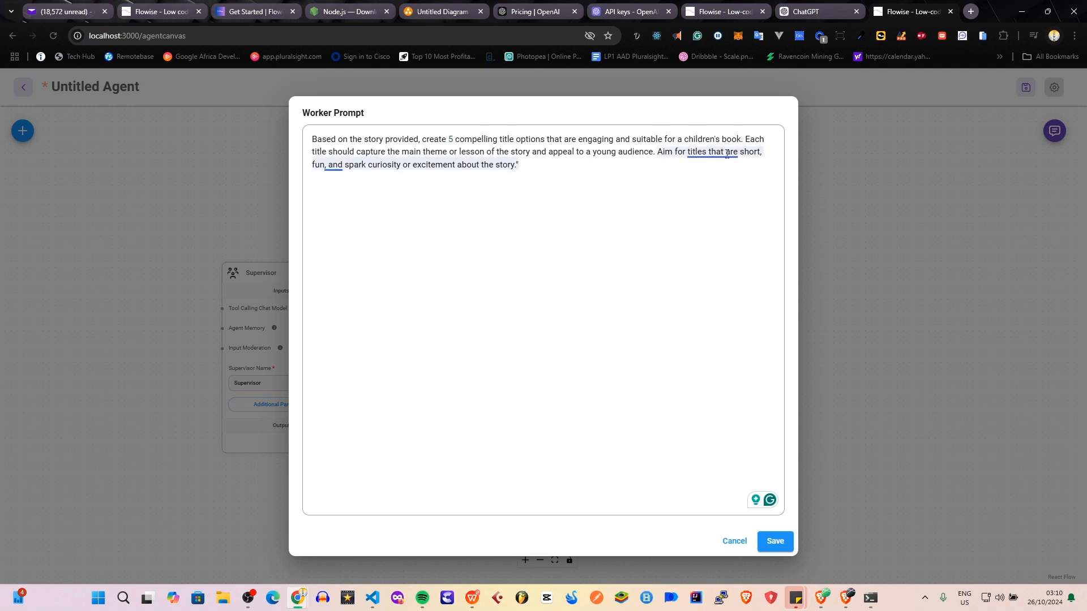
pyautogui.moveTo(709, 154)
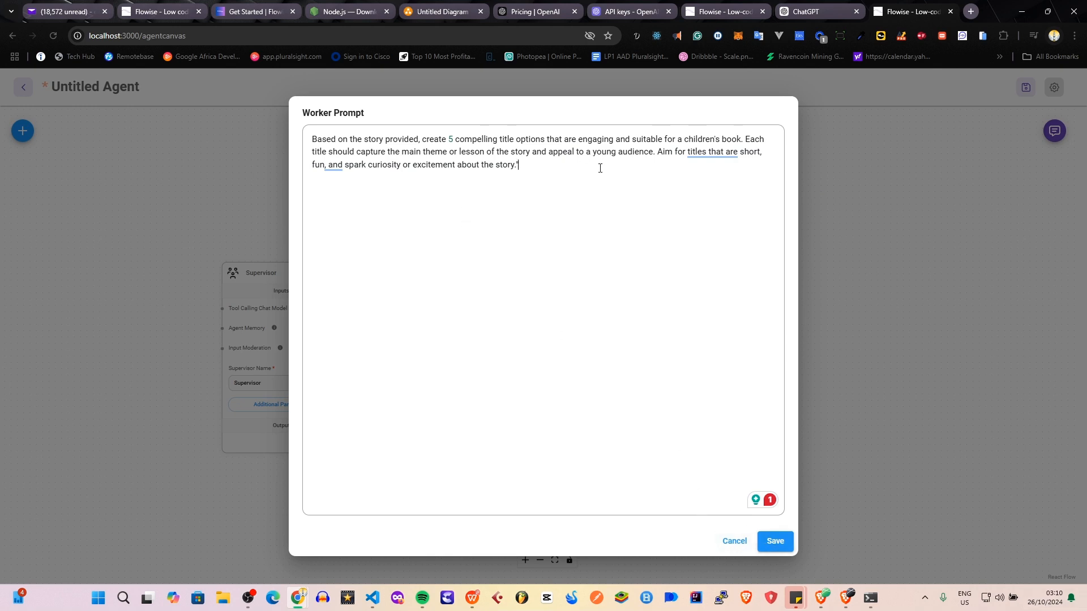
pyautogui.click(560, 350)
pyautogui.press('BackSpace')
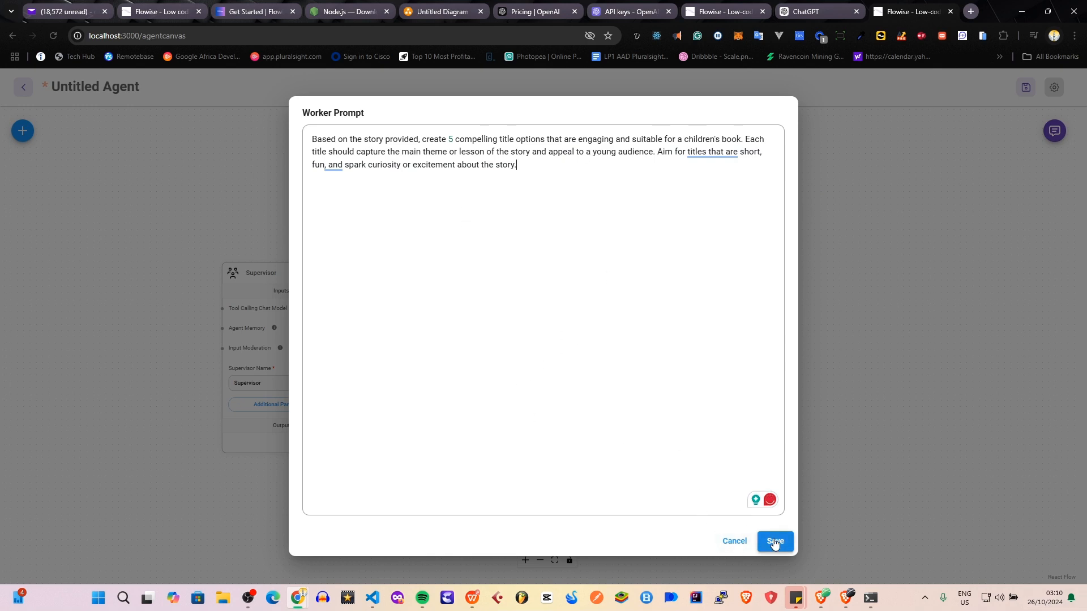
pyautogui.click(774, 541)
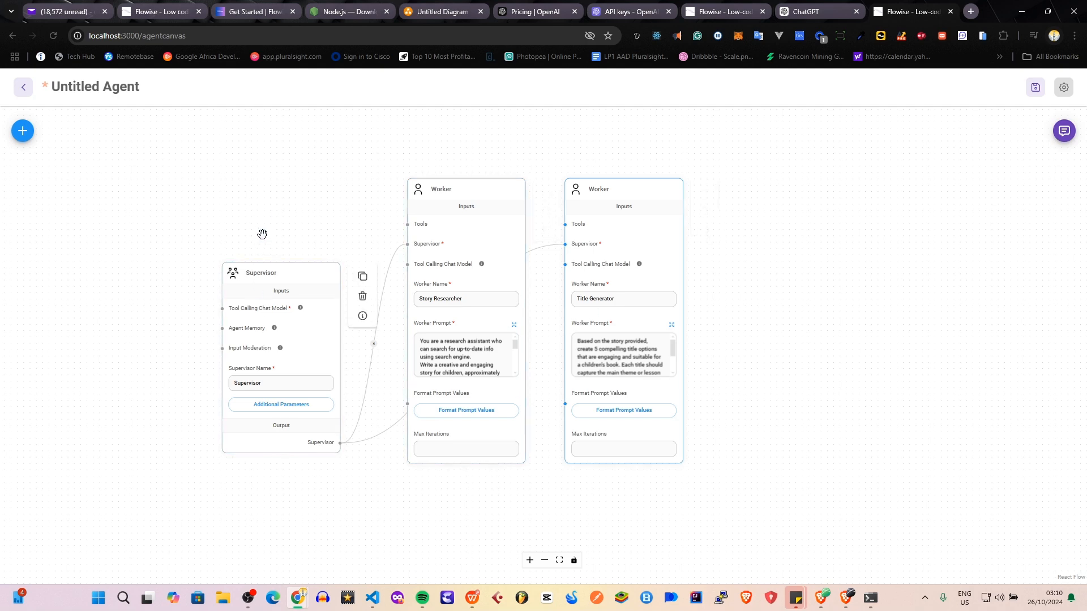
# Save the new agent flow under the name Kids Story Agent.
pyautogui.moveTo(289, 211); pyautogui.dragTo(313, 222)
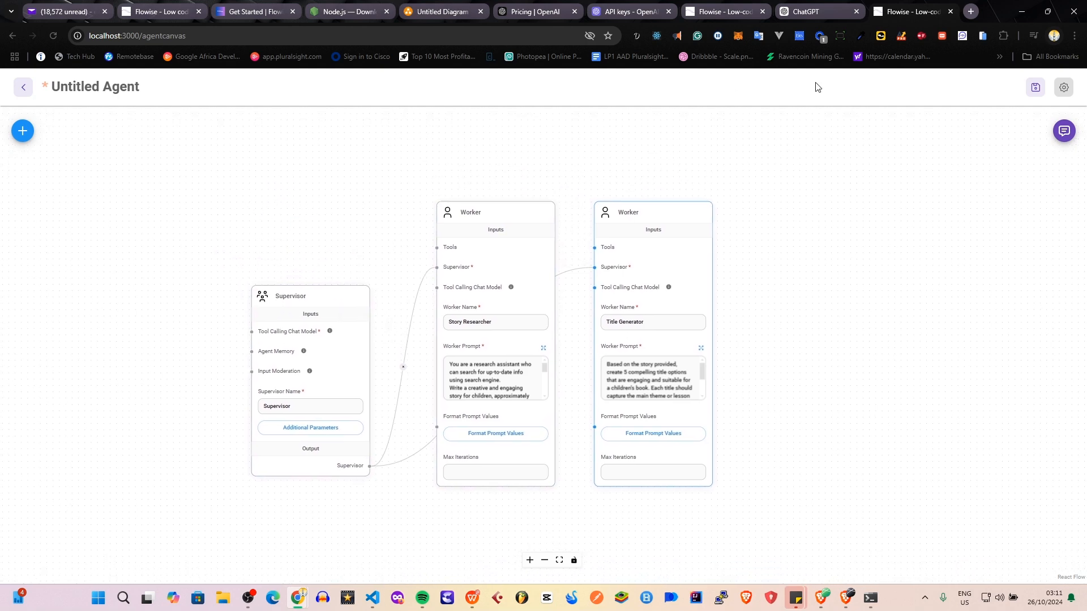
pyautogui.click(1035, 88)
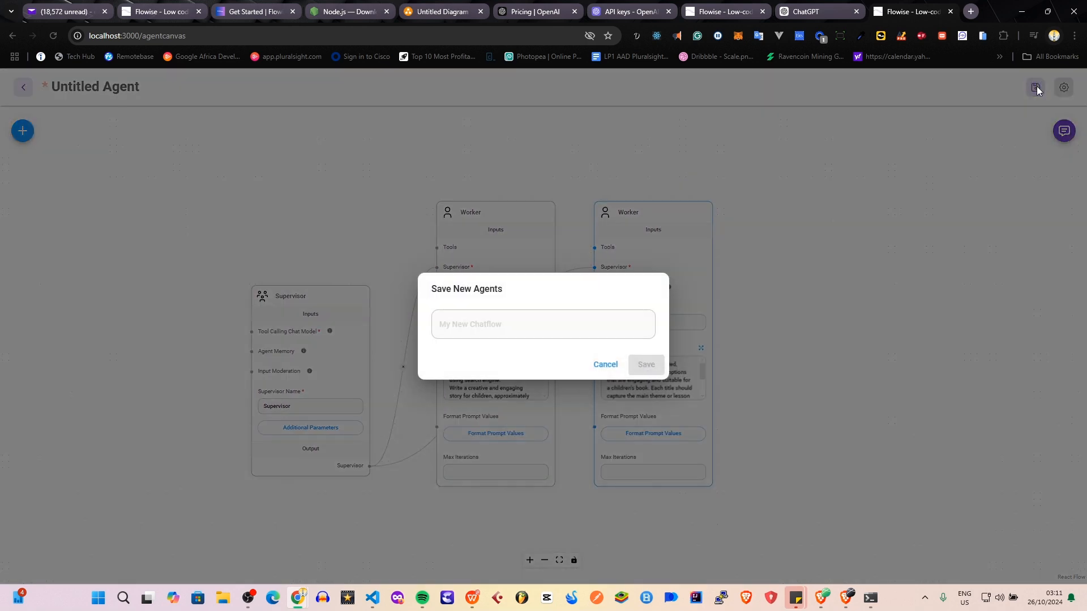
pyautogui.click(448, 325)
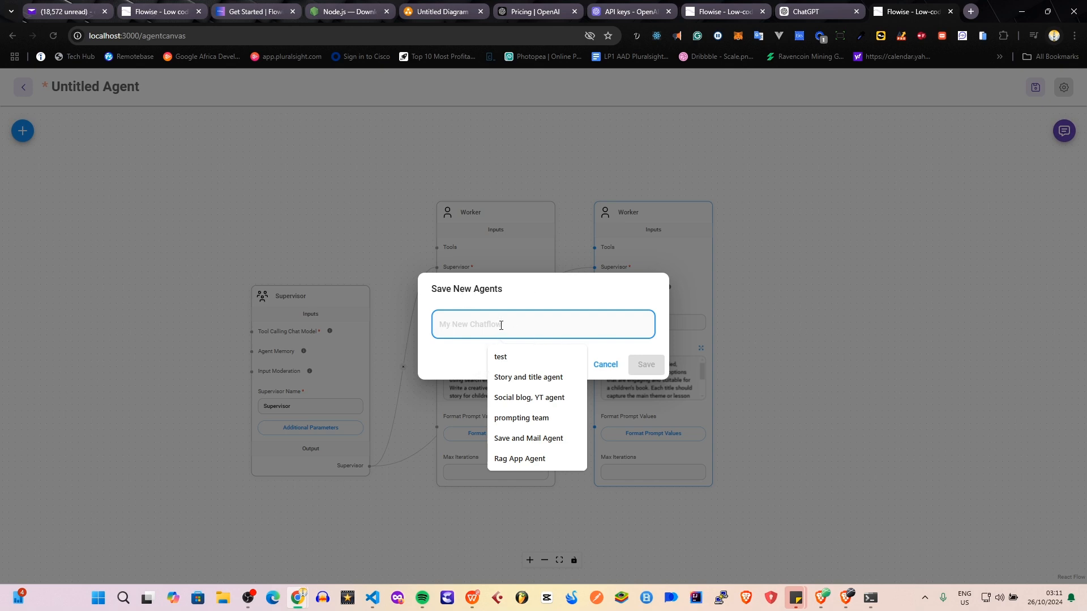
pyautogui.write('Sto')
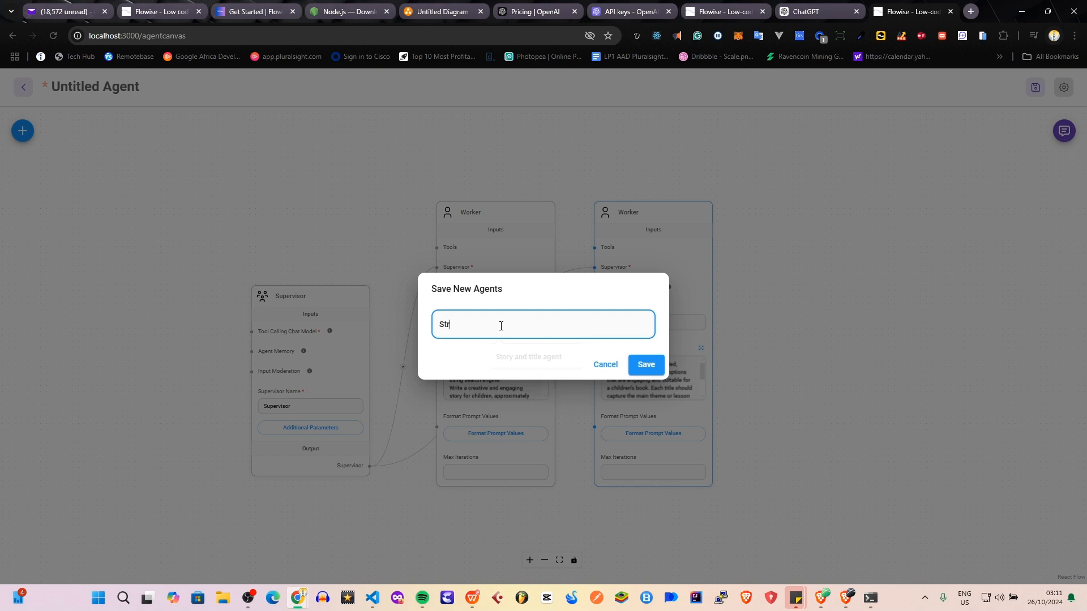
pyautogui.press('BackSpace')
pyautogui.press('BackSpace')
pyautogui.press('BackSpace')
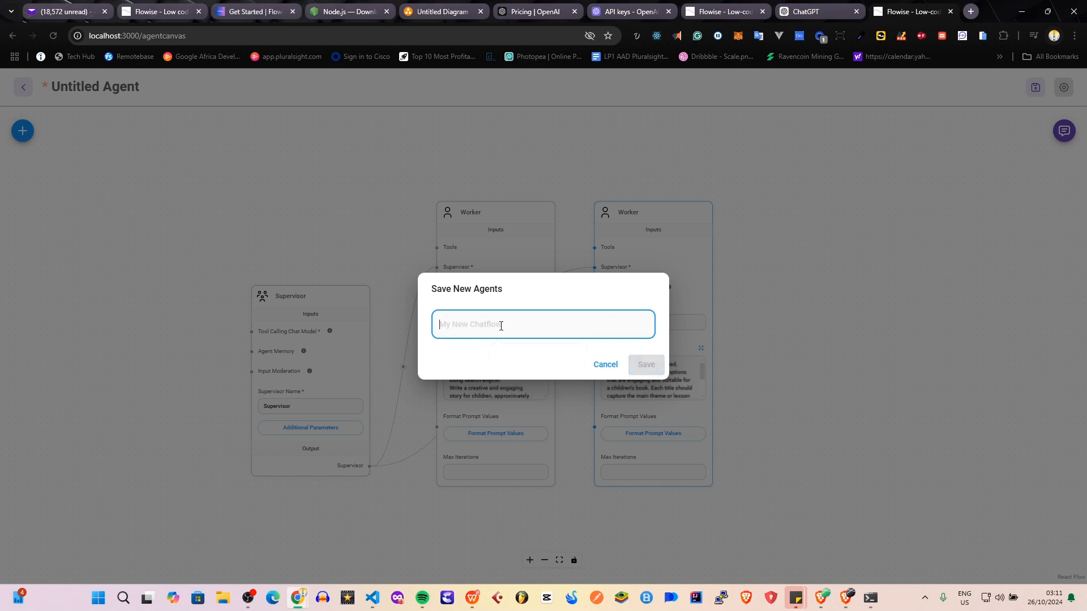
pyautogui.write('Kids Story')
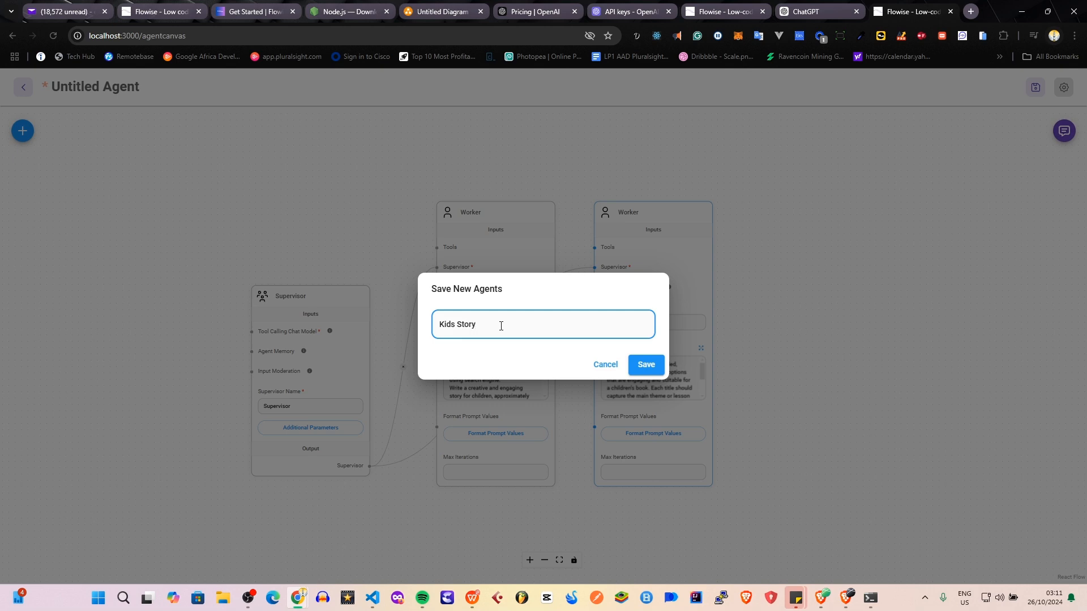
pyautogui.write('Agent')
pyautogui.click(646, 365)
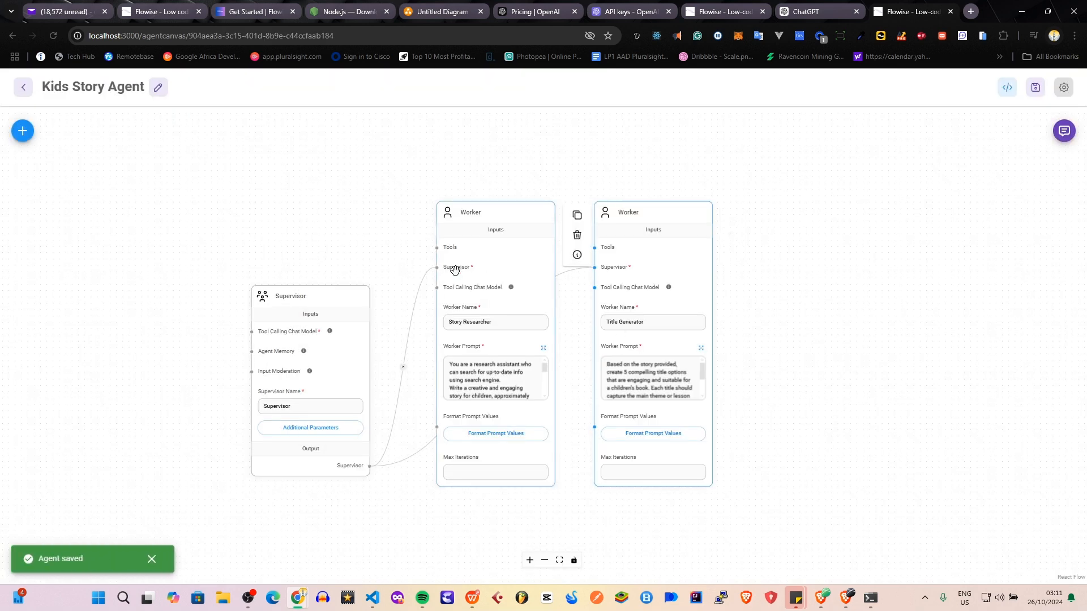
# Move the Supervisor node slightly upward and open its additional parameters.
pyautogui.click(274, 376)
pyautogui.moveTo(311, 297); pyautogui.dragTo(318, 271)
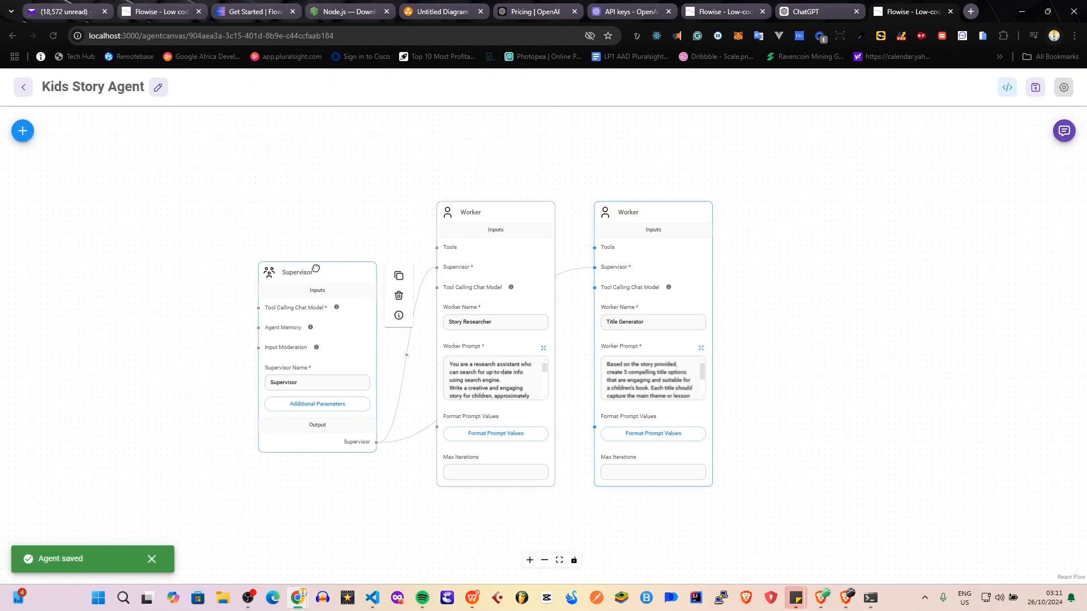
pyautogui.click(312, 403)
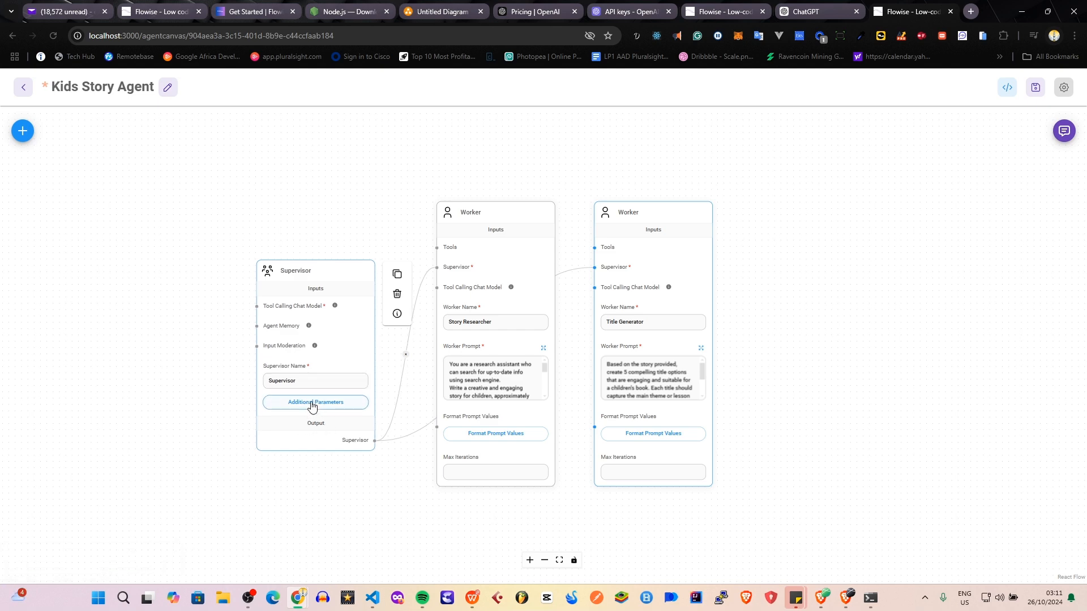
pyautogui.click(327, 404)
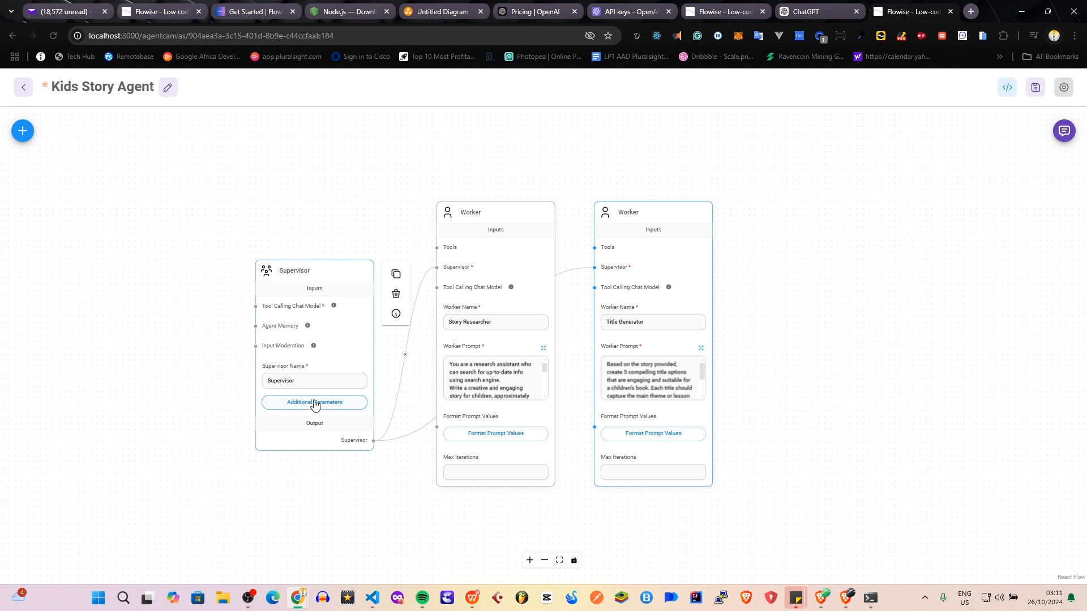
pyautogui.click(315, 404)
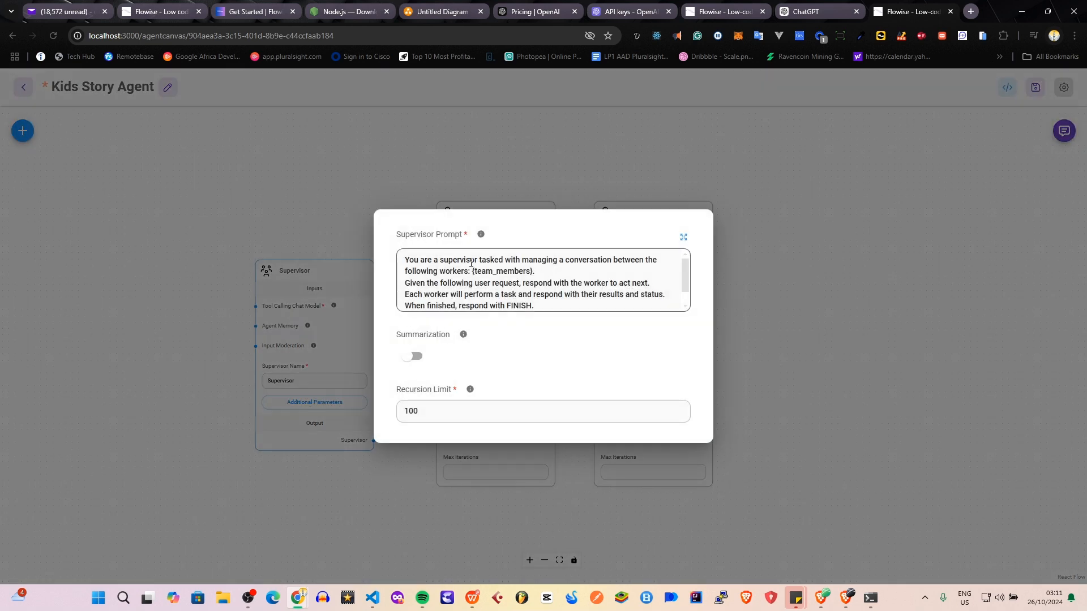
# Review the supervisor prompt and append the line "Start with the story Researcher and end with the title generator" at its end.
pyautogui.scroll(-1, 458, 272)
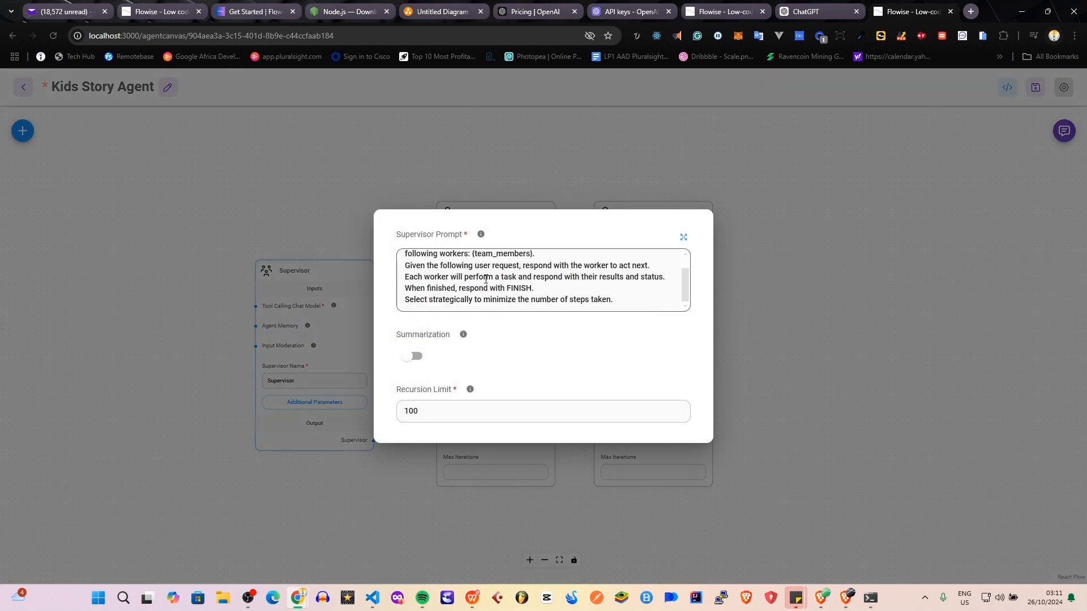
pyautogui.scroll(1, 436, 275)
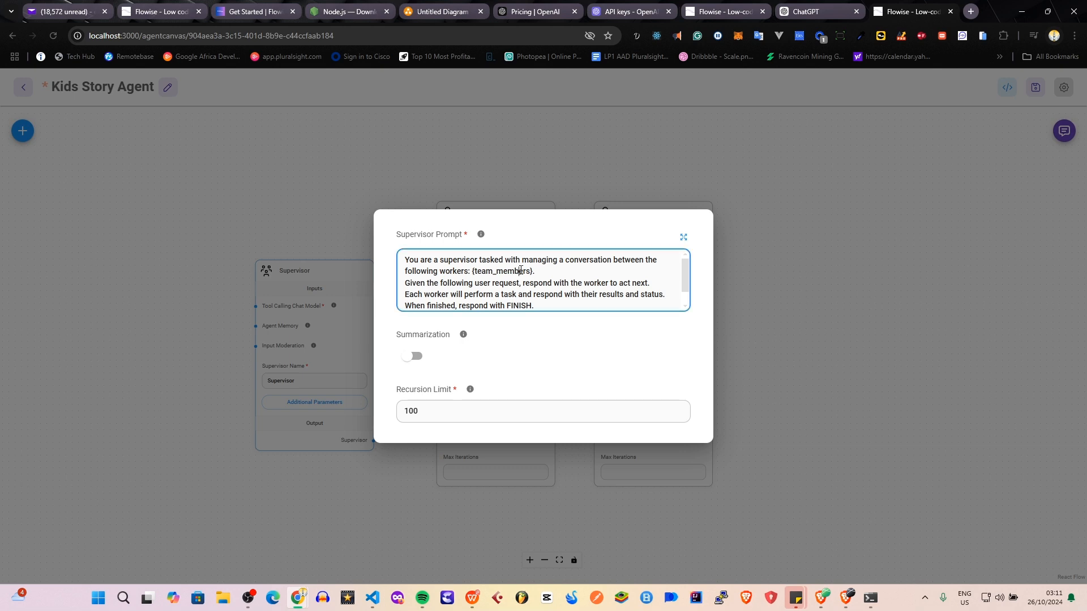
pyautogui.doubleClick(500, 273)
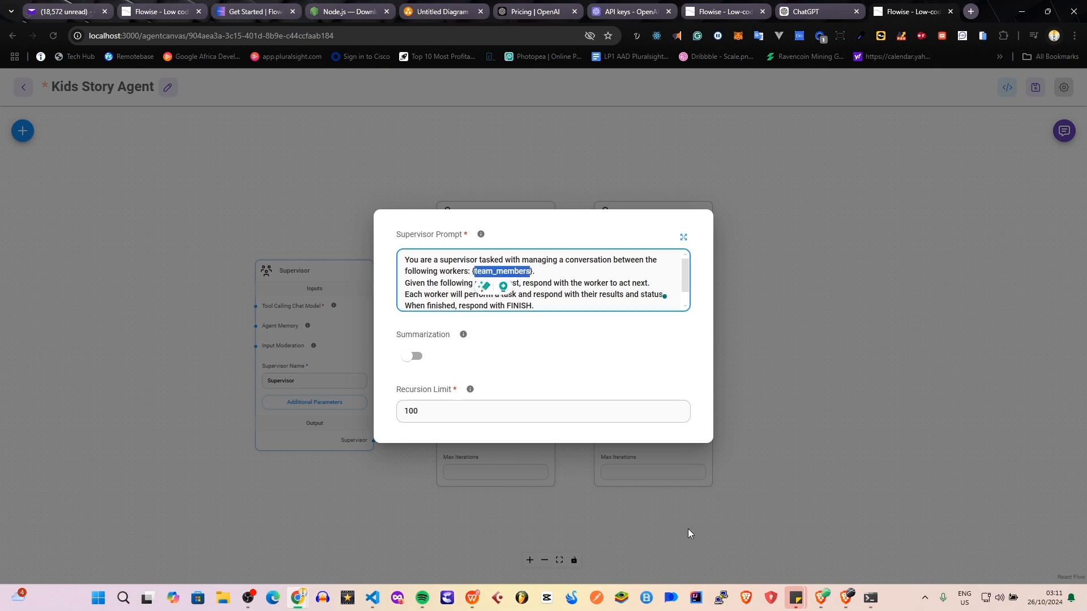
pyautogui.click(421, 280)
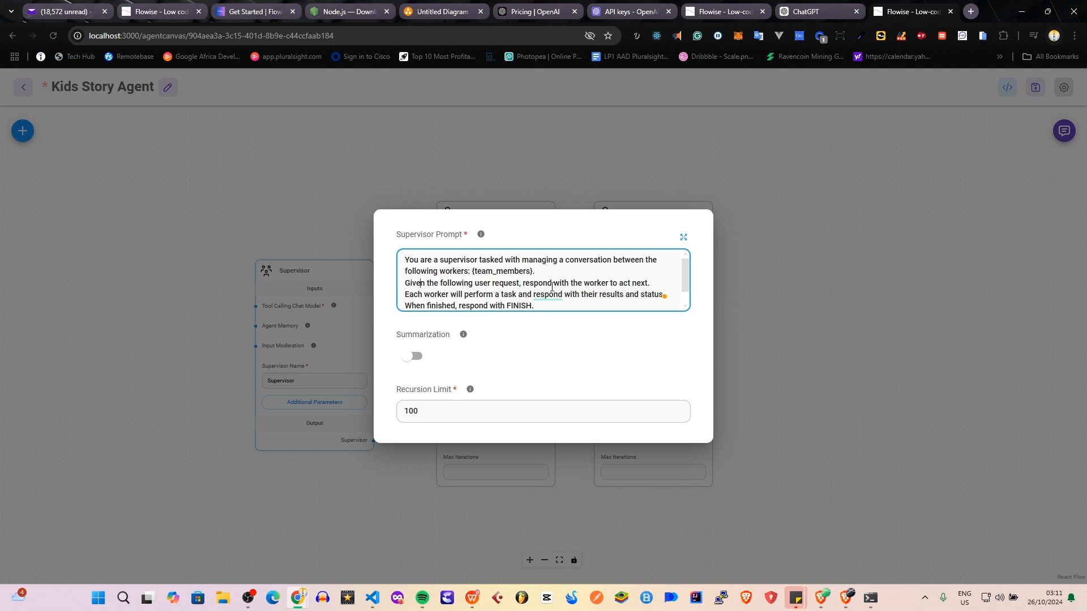
pyautogui.scroll(-1, 457, 296)
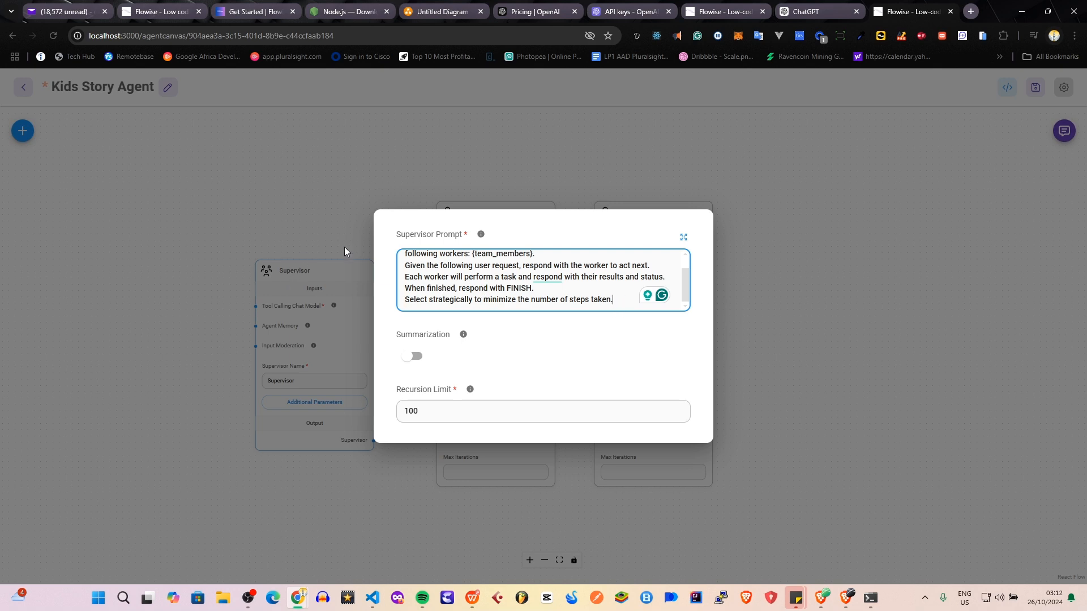
pyautogui.press('Return')
pyautogui.write('S')
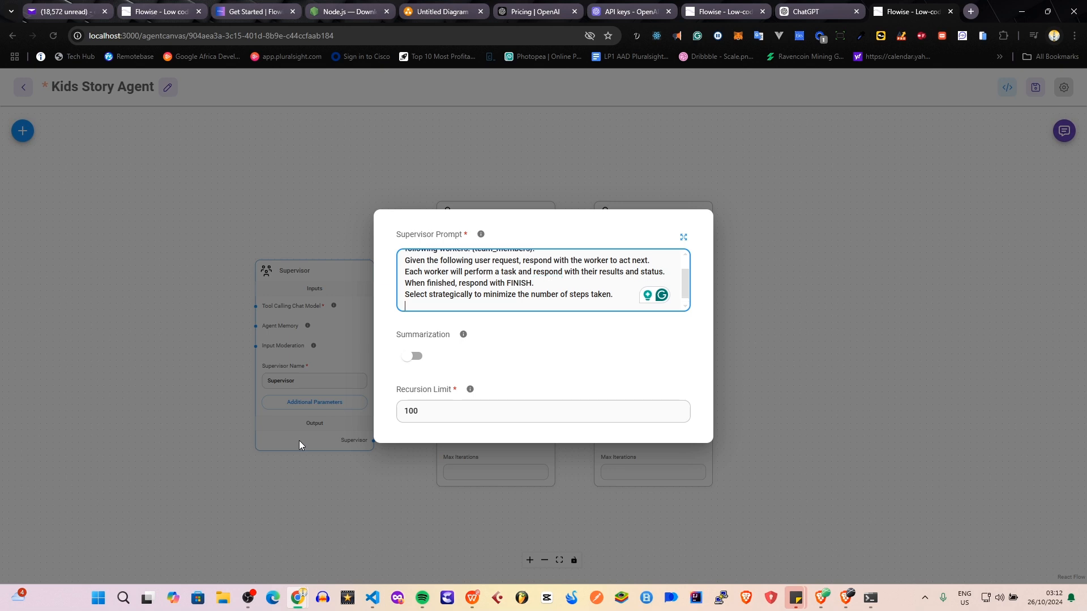
pyautogui.write('tart with the story')
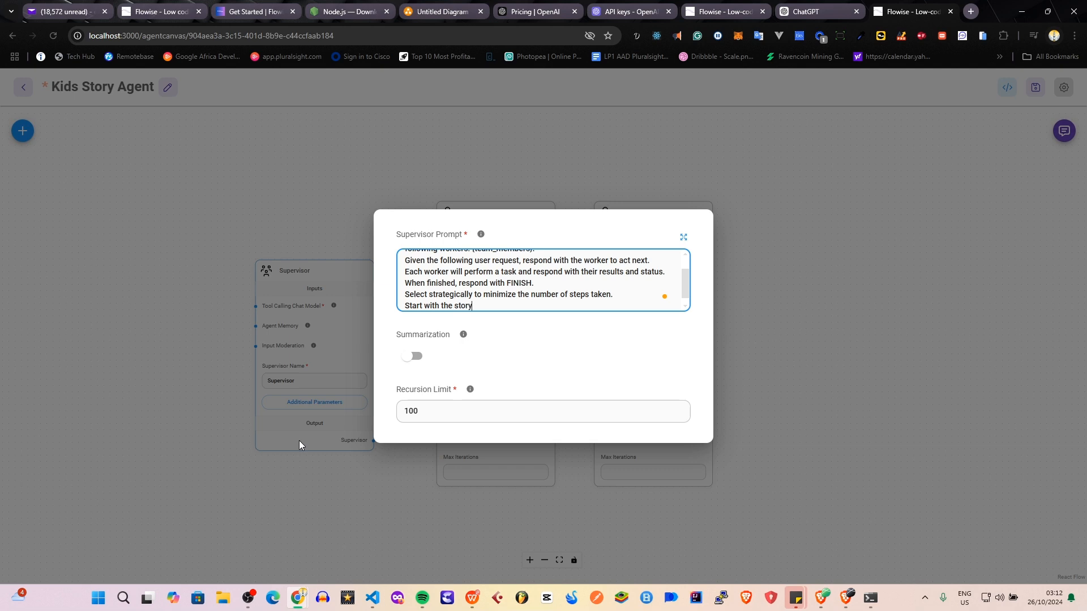
pyautogui.write(' Researcher and end with the tit')
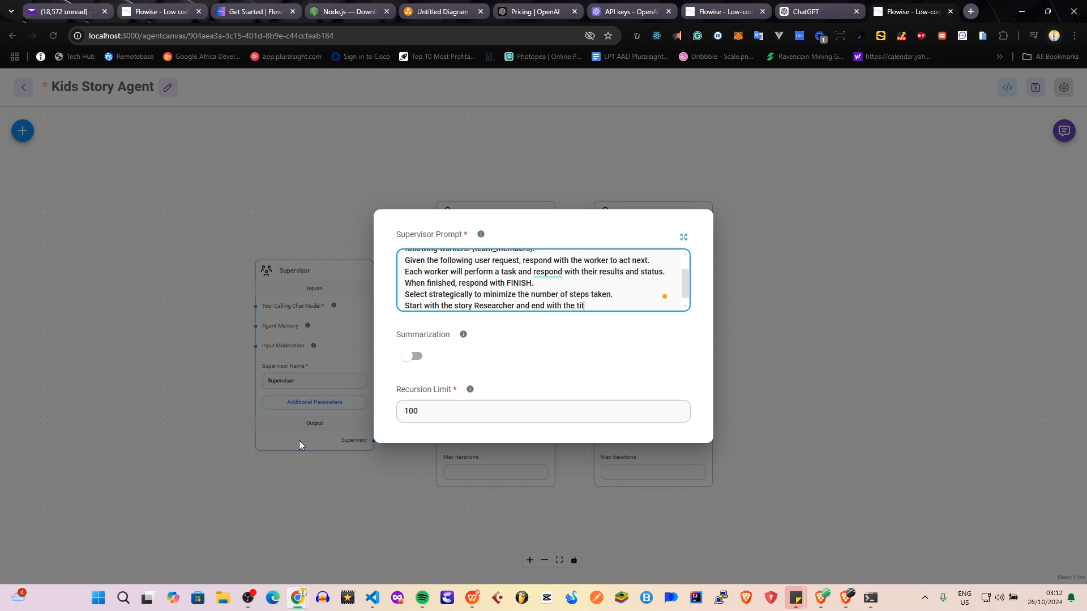
pyautogui.write('le generator')
# Check the explanations for Summarization and Recursion Limit, close the Supervisor's additional parameters, and save the agent flow.
pyautogui.moveTo(464, 336)
pyautogui.moveTo(473, 392)
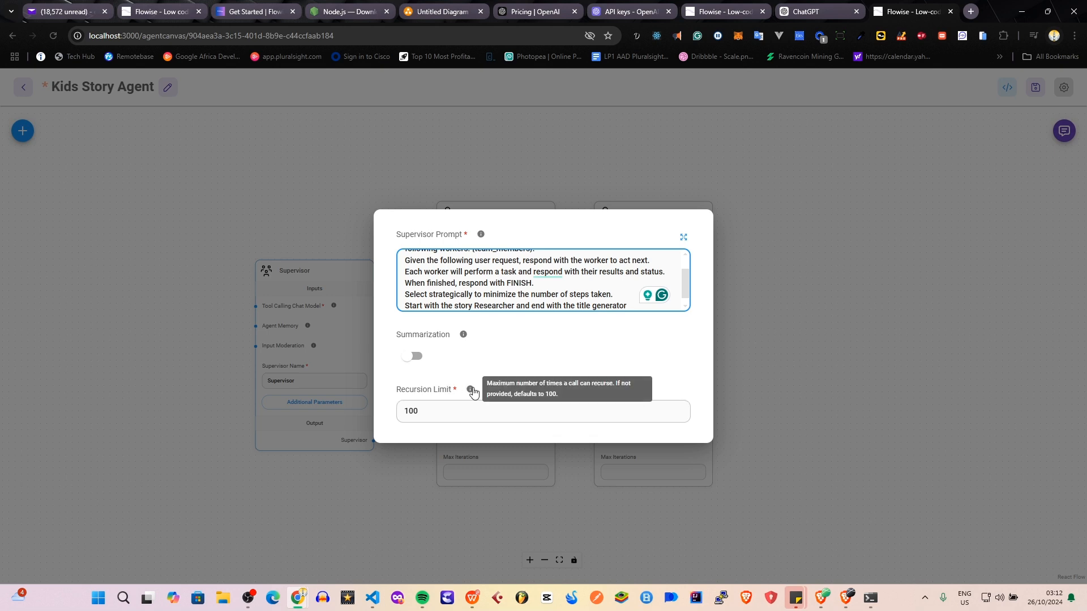
pyautogui.click(423, 410)
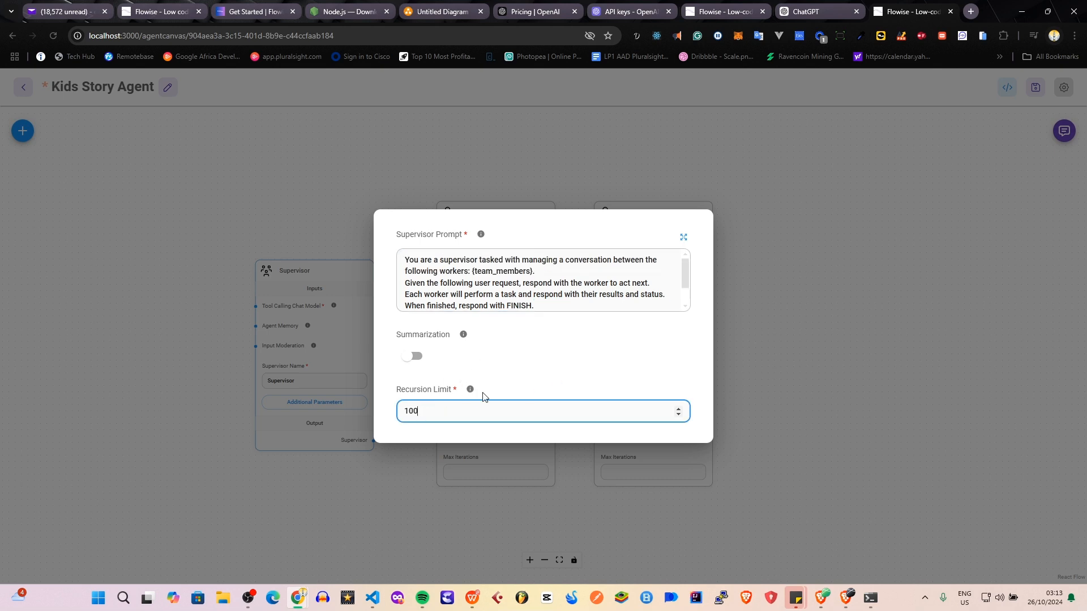
pyautogui.click(821, 341)
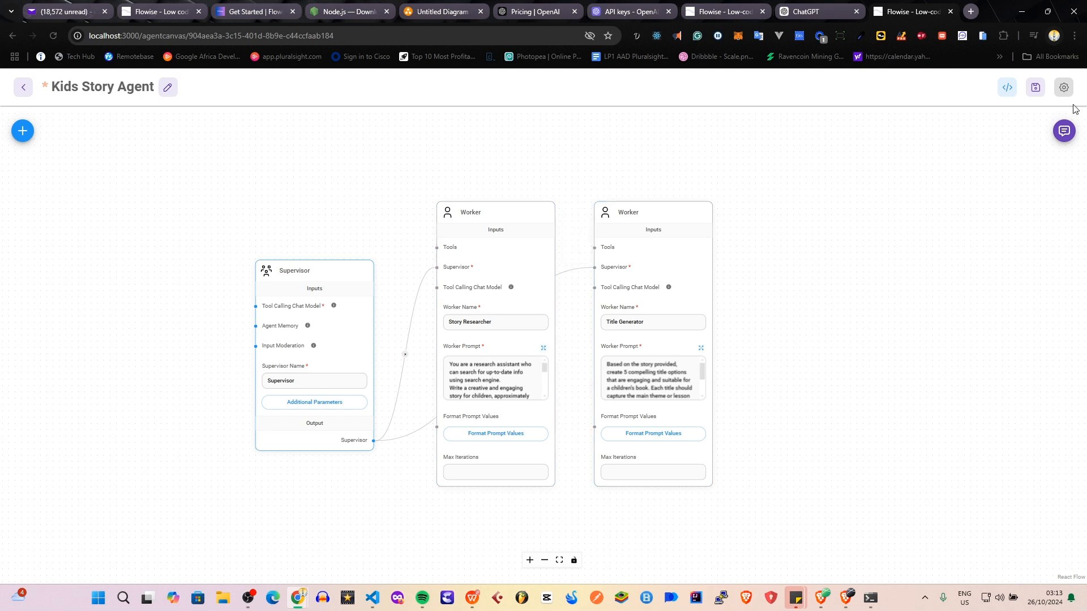
pyautogui.click(1043, 91)
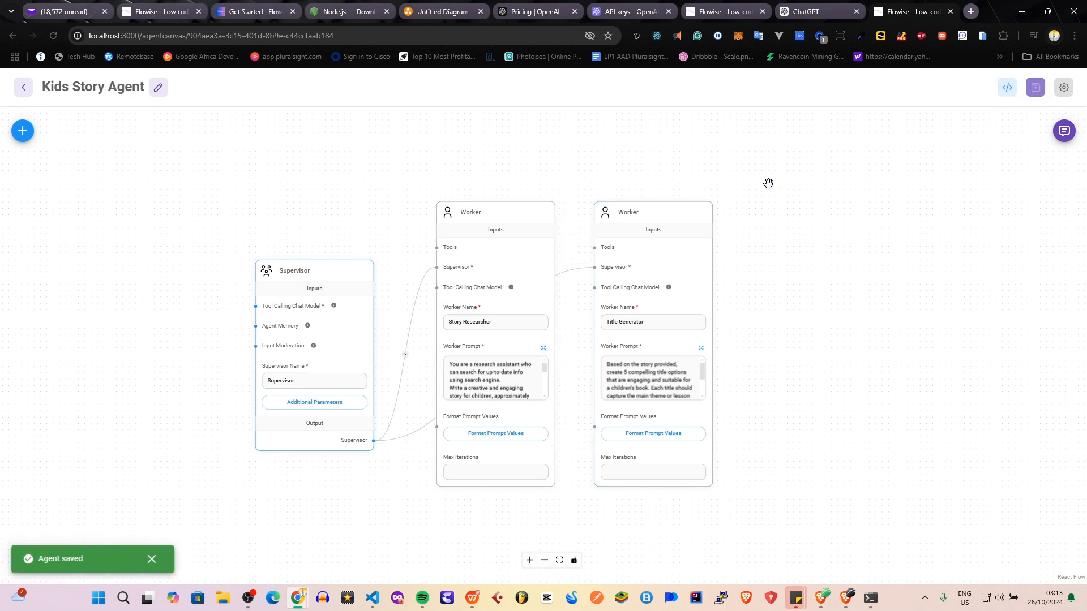
pyautogui.moveTo(299, 319)
pyautogui.moveTo(439, 354)
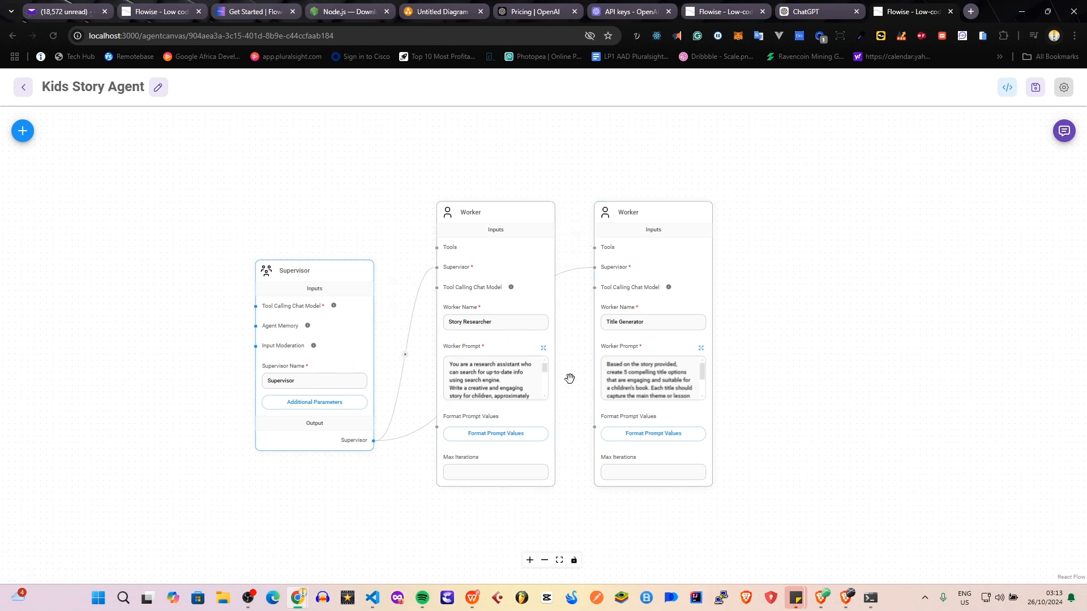
pyautogui.moveTo(481, 253)
pyautogui.moveTo(687, 350)
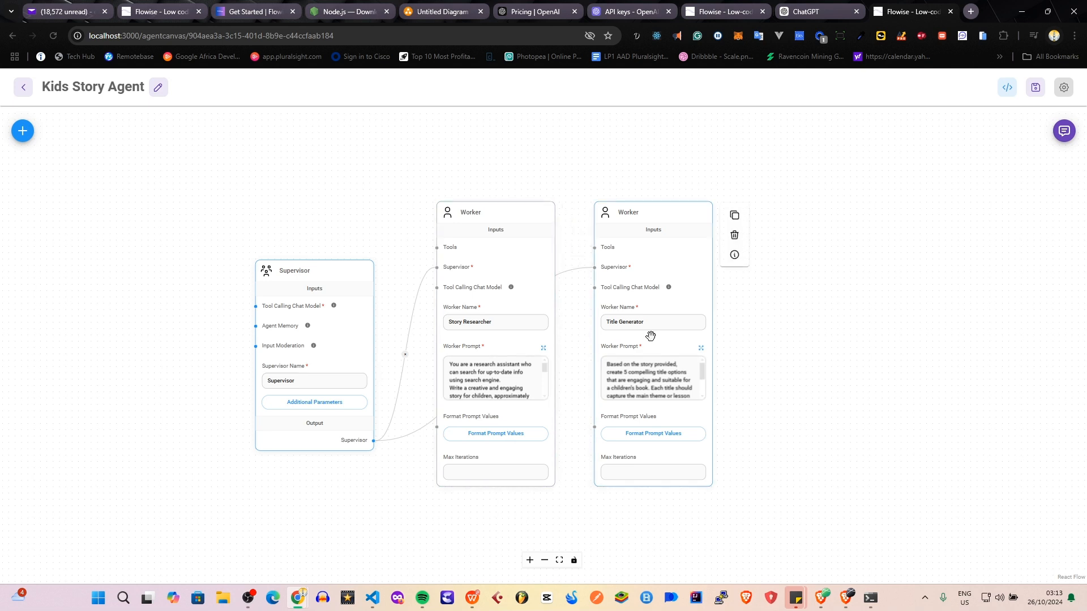
pyautogui.click(508, 371)
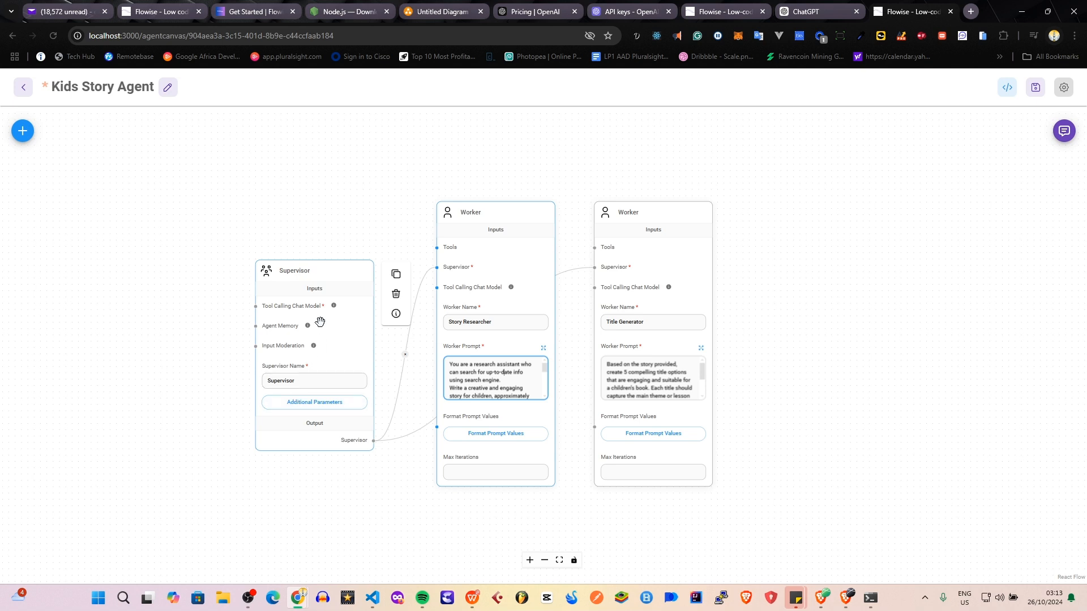
# Move the Supervisor node slightly higher beside the Story Researcher worker.
pyautogui.moveTo(198, 338); pyautogui.dragTo(368, 275)
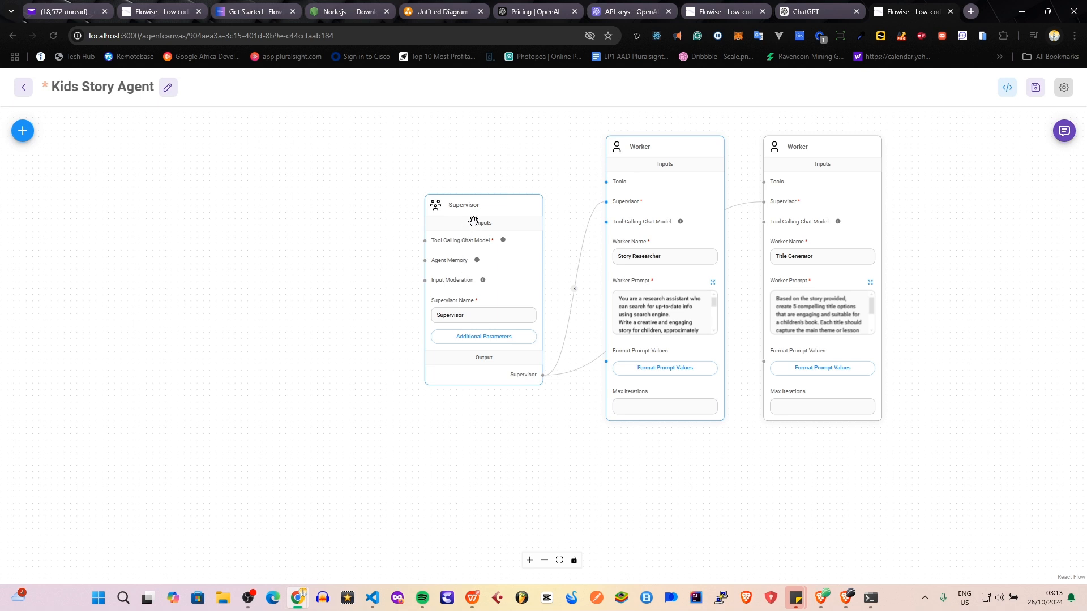
pyautogui.moveTo(474, 220)
pyautogui.moveTo(483, 322)
pyautogui.moveTo(511, 270); pyautogui.dragTo(511, 244)
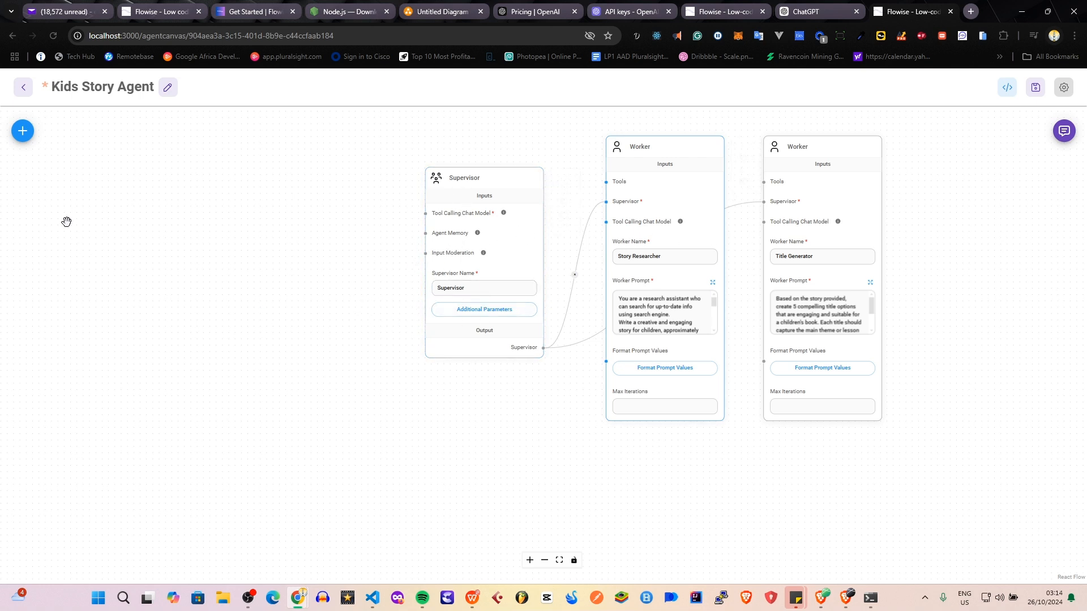
# Add a ChatOpenAI chat model node to the canvas beside the Supervisor node.
pyautogui.click(23, 131)
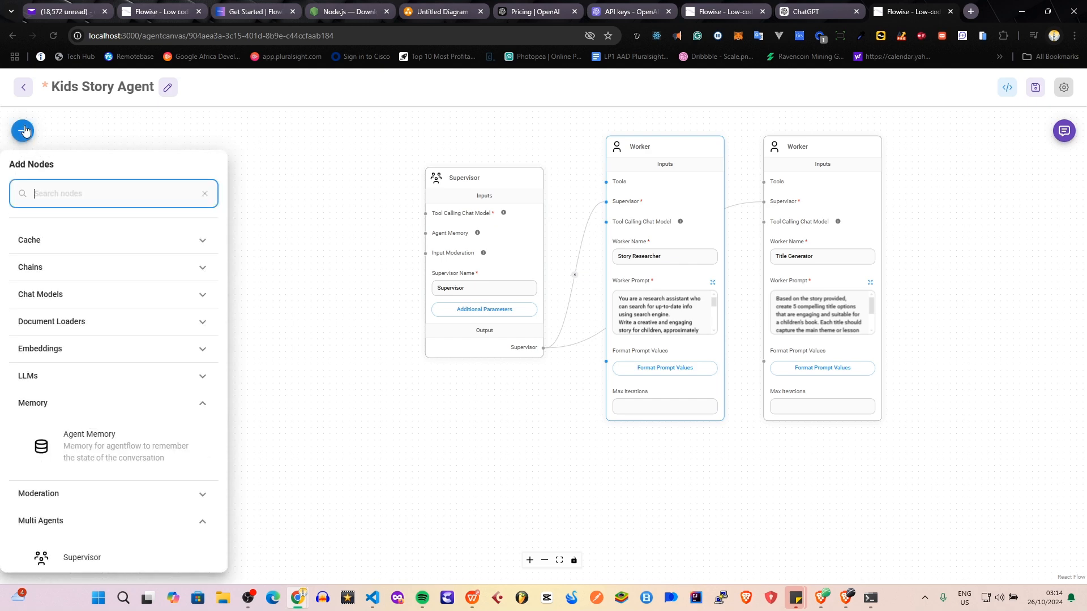
pyautogui.scroll(-4, 150, 335)
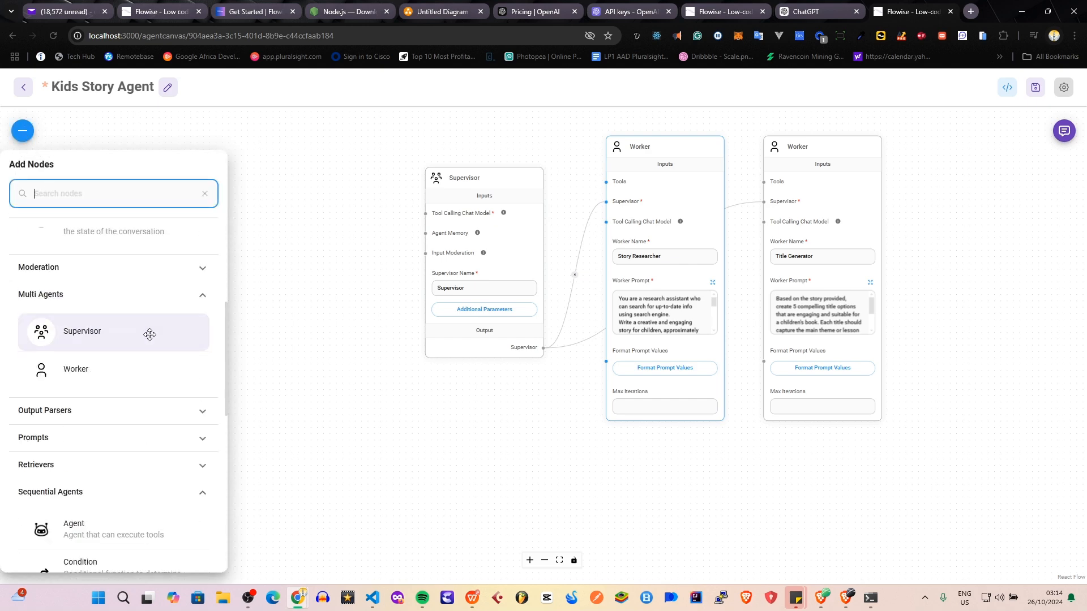
pyautogui.scroll(-8, 149, 334)
pyautogui.scroll(9, 150, 337)
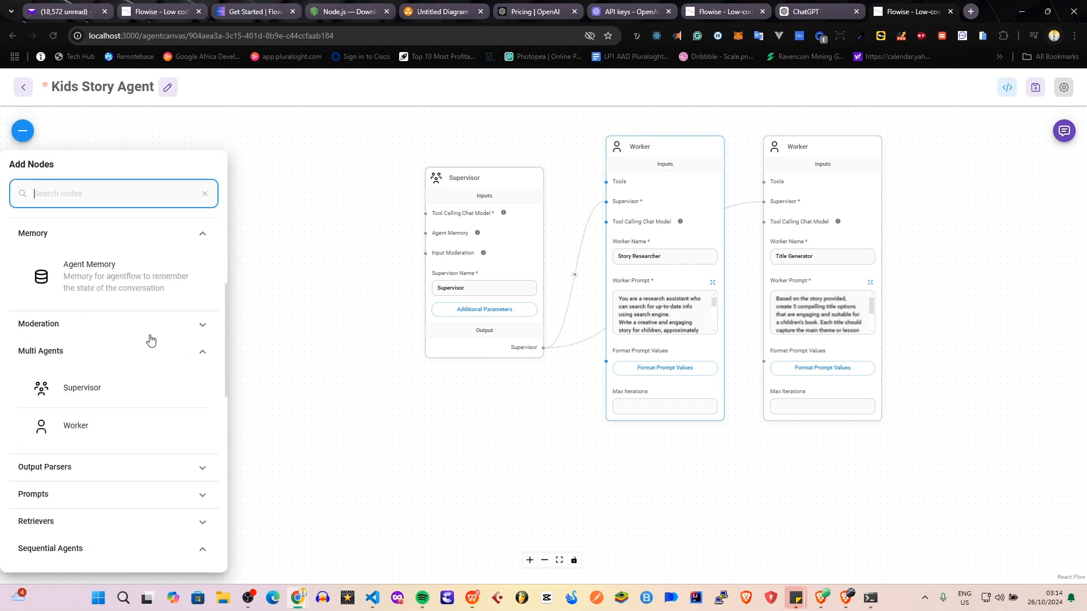
pyautogui.scroll(3, 150, 339)
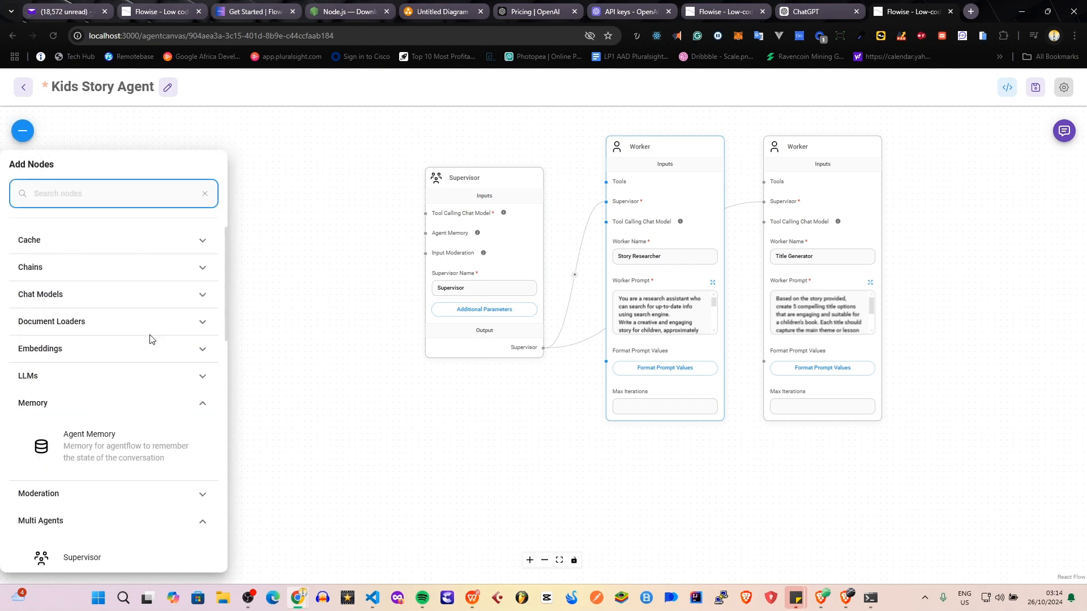
pyautogui.click(77, 295)
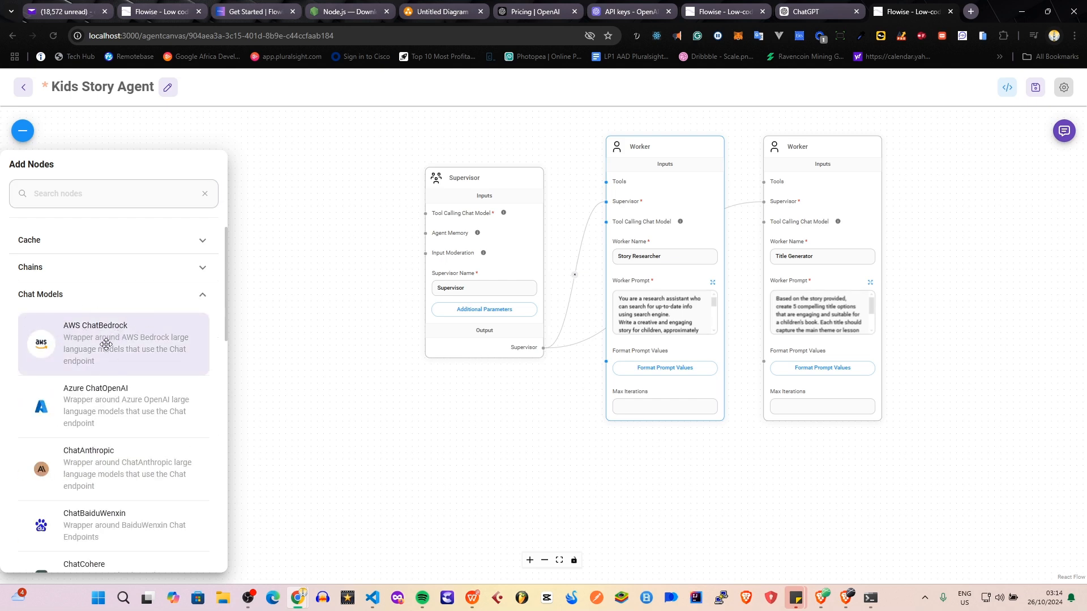
pyautogui.scroll(-2, 93, 374)
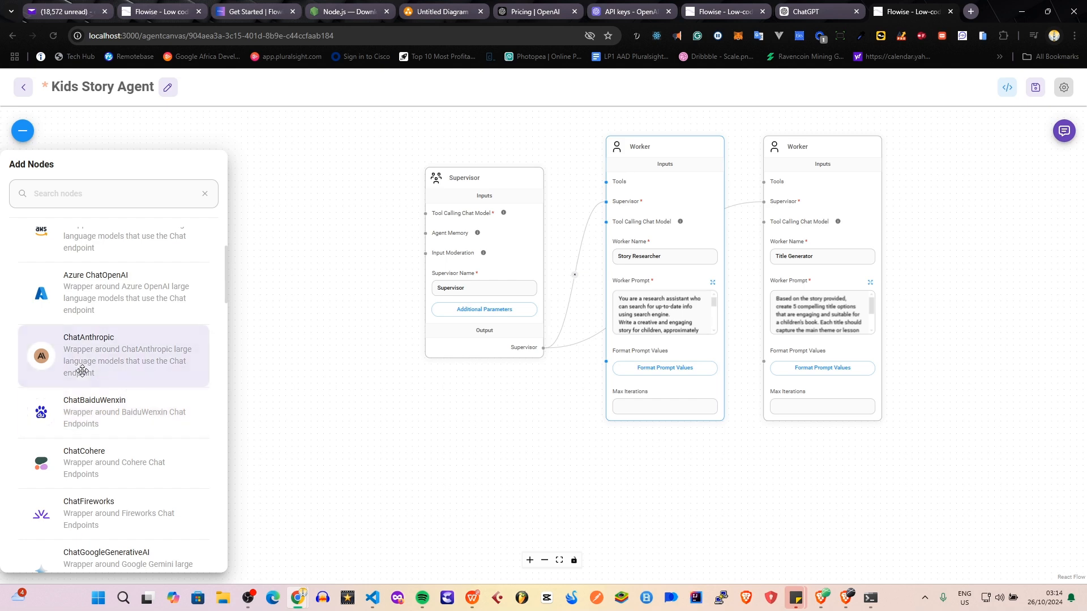
pyautogui.scroll(-4, 111, 336)
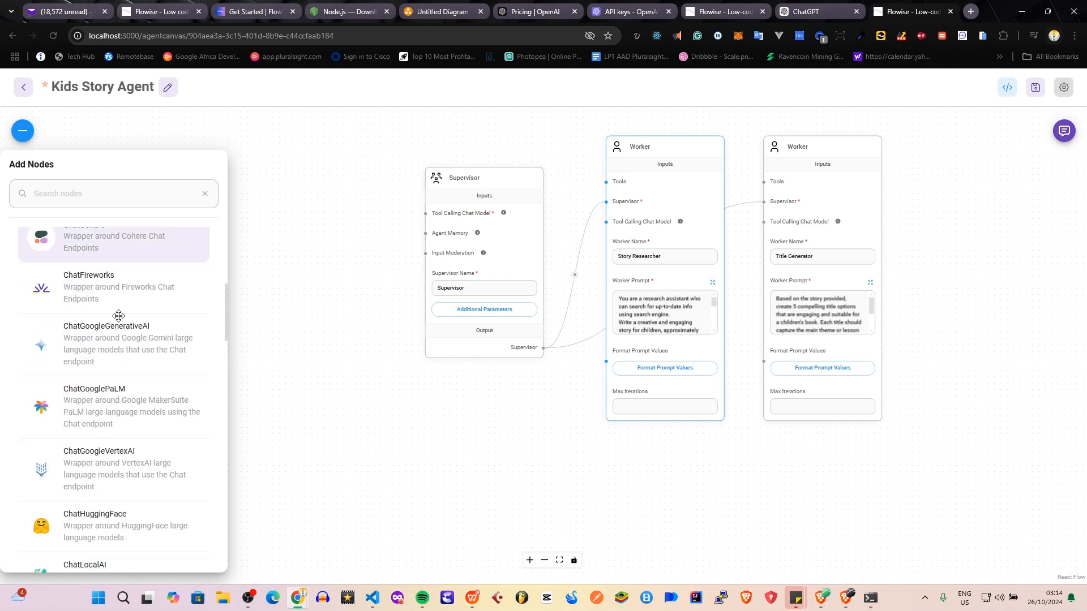
pyautogui.scroll(-6, 116, 323)
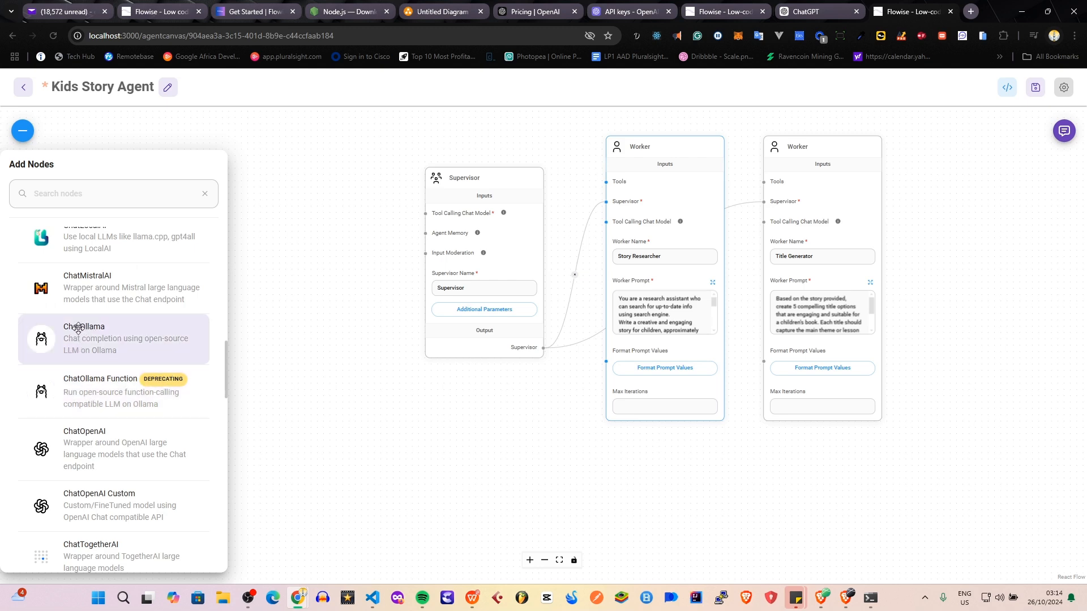
pyautogui.scroll(-2, 111, 346)
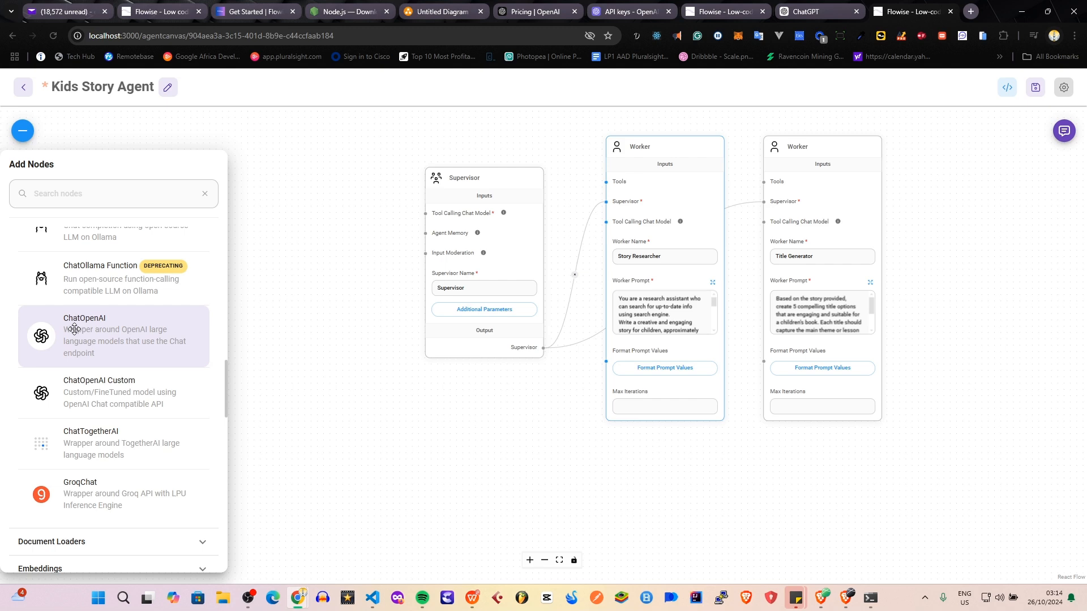
pyautogui.moveTo(67, 334); pyautogui.dragTo(309, 232)
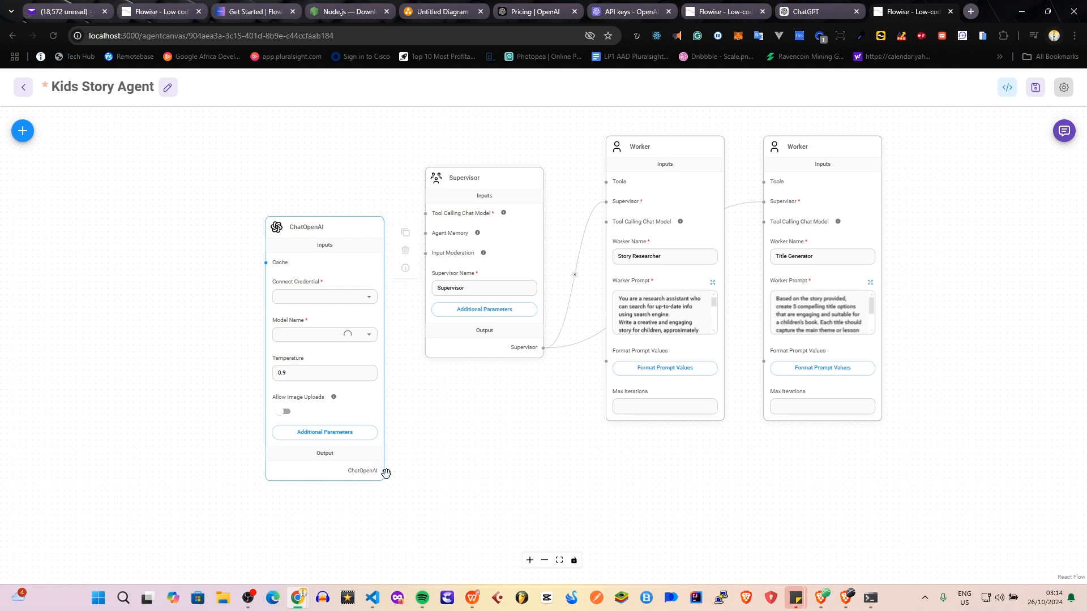
# Connect the ChatOpenAI node's output to the Supervisor's Tool Calling Chat Model input.
pyautogui.moveTo(384, 471); pyautogui.dragTo(425, 213)
pyautogui.moveTo(447, 214)
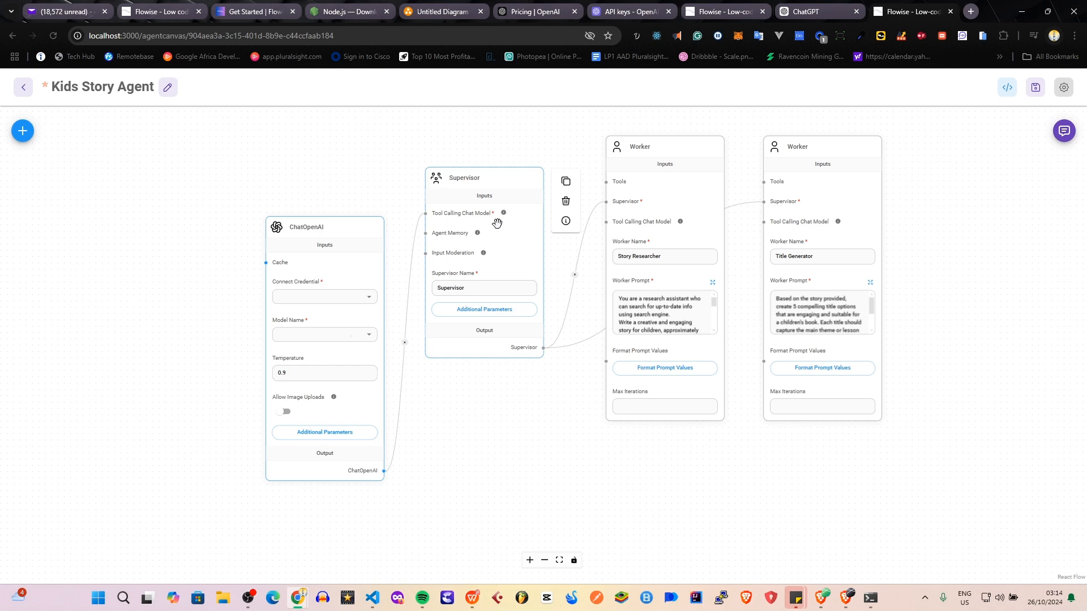
pyautogui.scroll(3, 497, 222)
pyautogui.moveTo(506, 206)
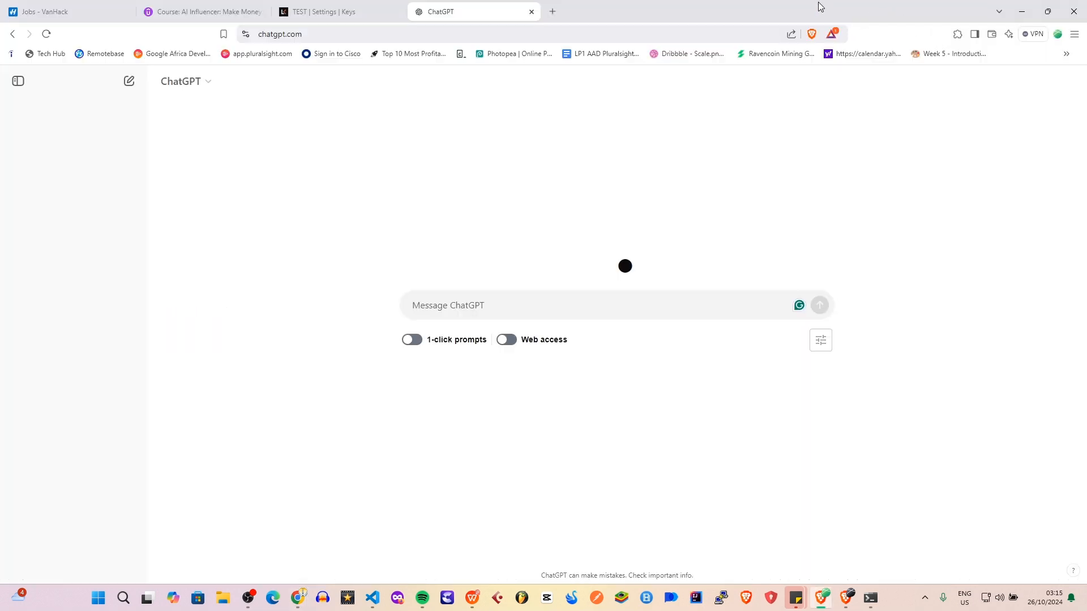
pyautogui.moveTo(822, 6); pyautogui.dragTo(1086, 187)
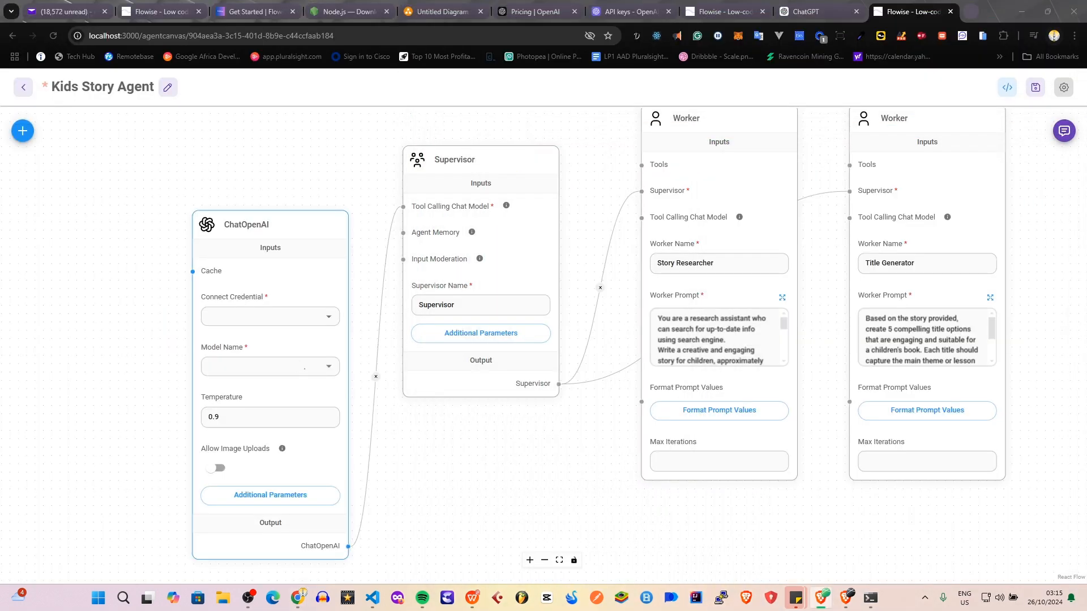
pyautogui.moveTo(465, 240)
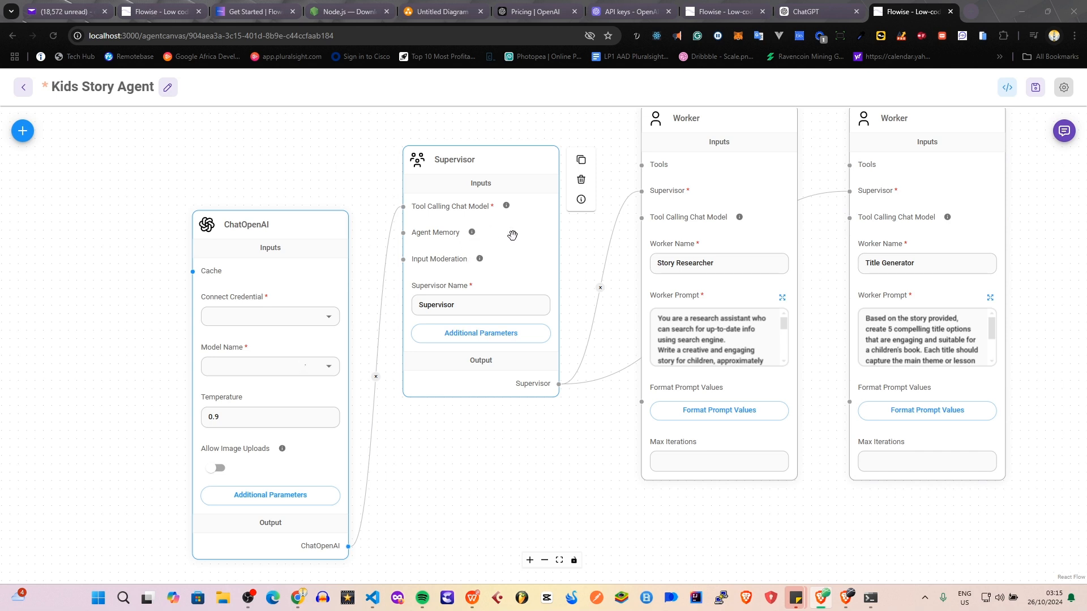
pyautogui.moveTo(503, 202)
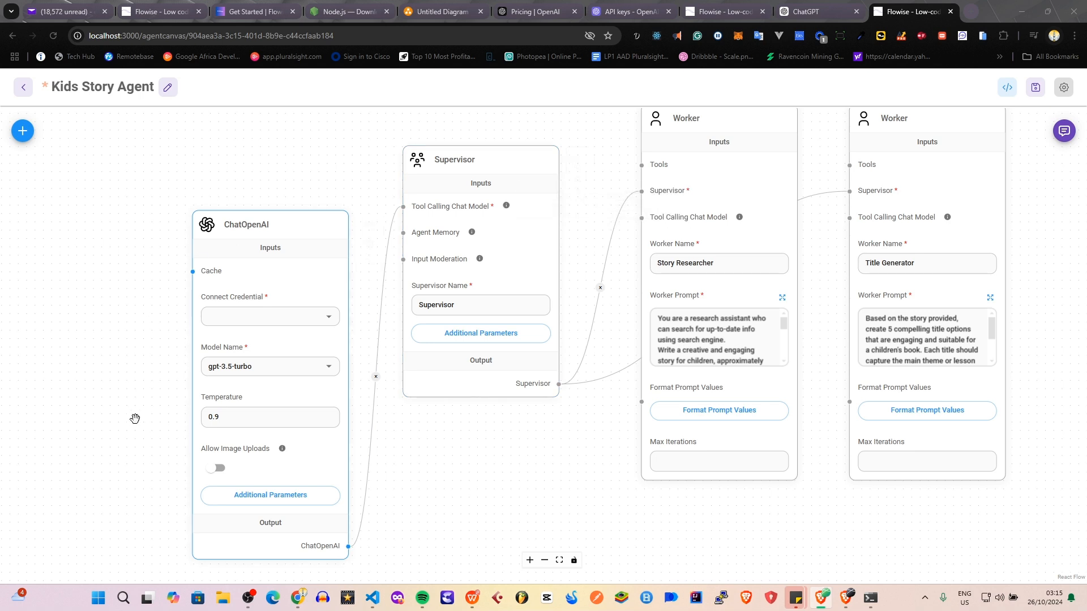
# Set the ChatOpenAI node's model name to gpt-4o-mini (latest).
pyautogui.click(329, 369)
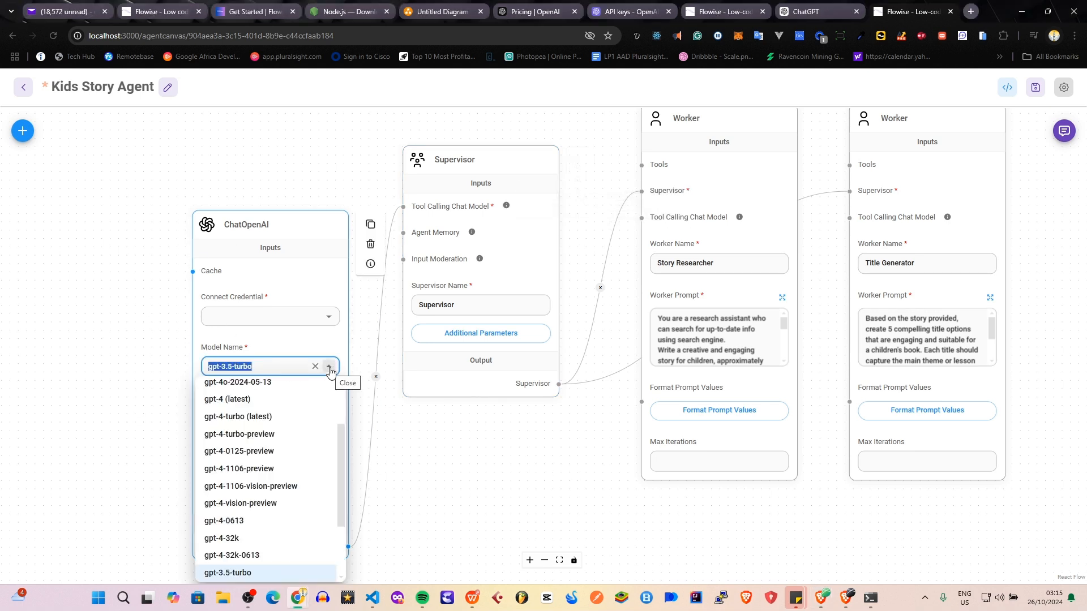
pyautogui.scroll(2, 274, 449)
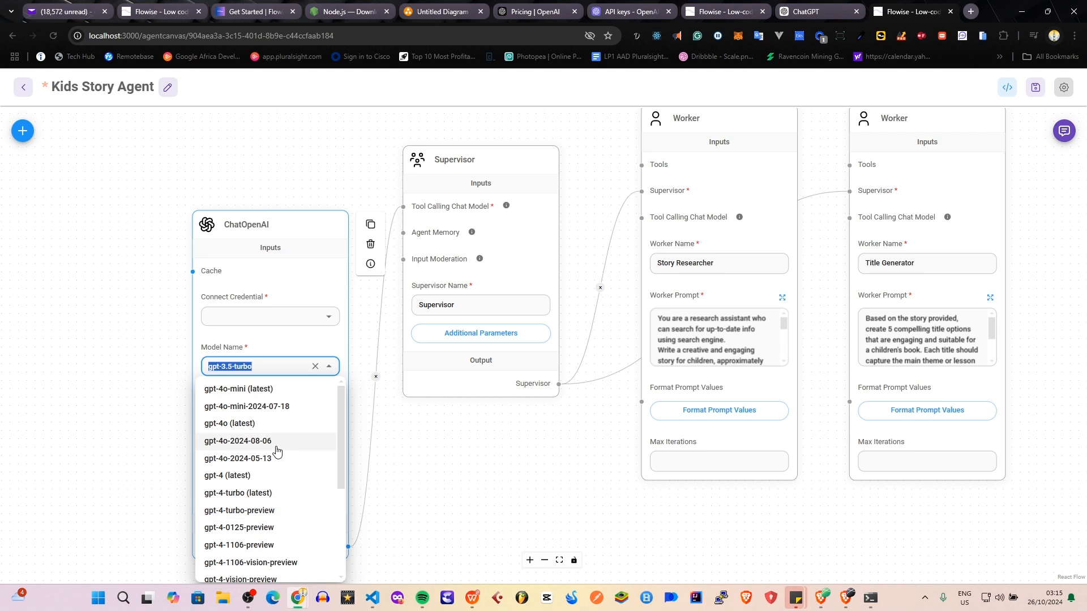
pyautogui.click(269, 394)
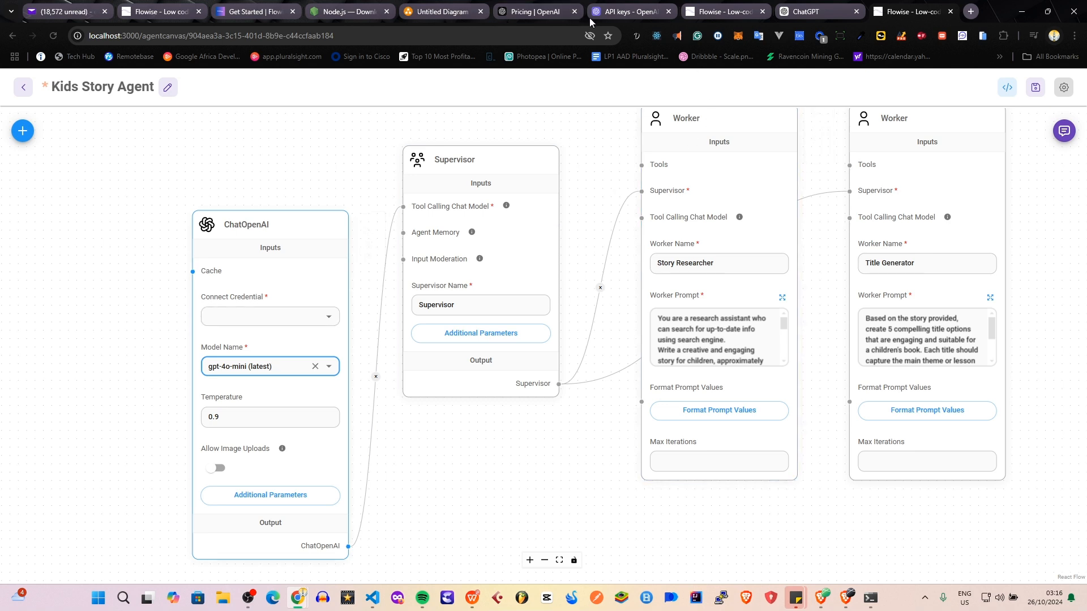
# Check the OpenAI API keys page, return to the agent flow, and connect the existing "agent Test d" credential to ChatOpenAI.
pyautogui.click(630, 14)
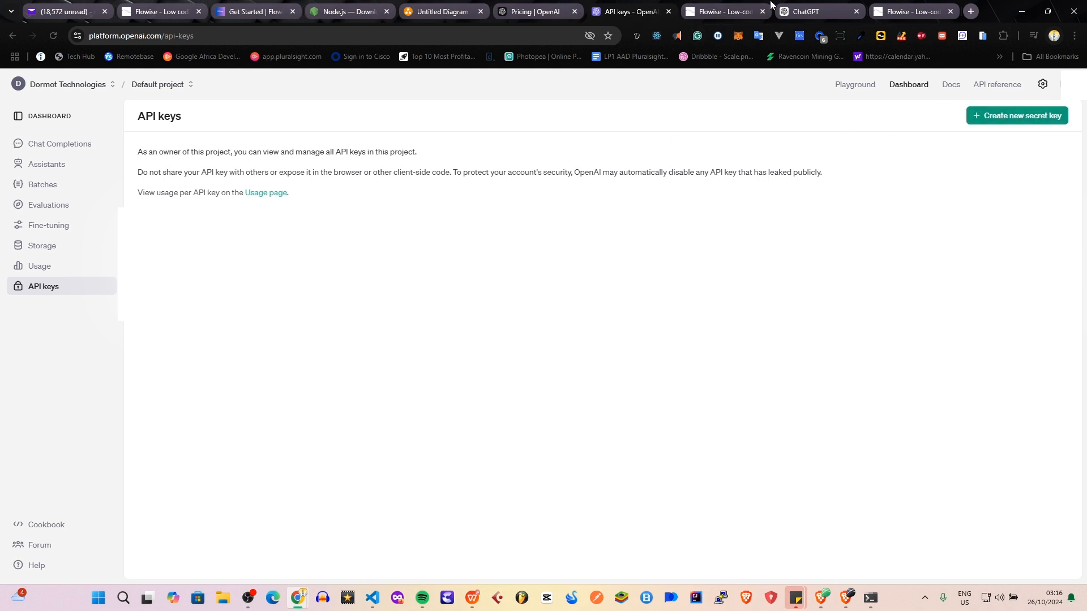
pyautogui.click(899, 13)
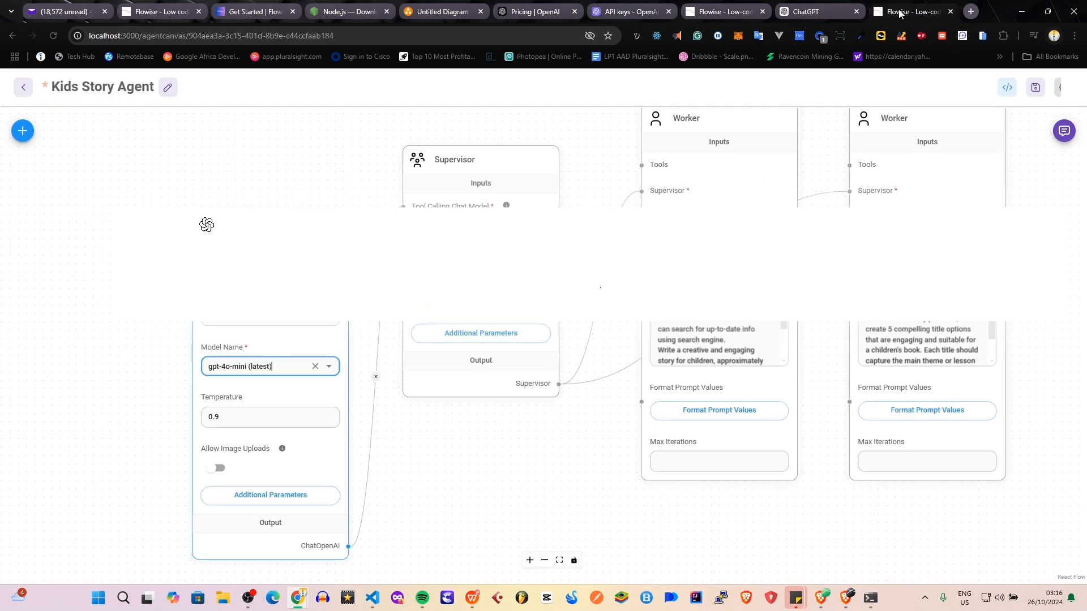
pyautogui.click(291, 328)
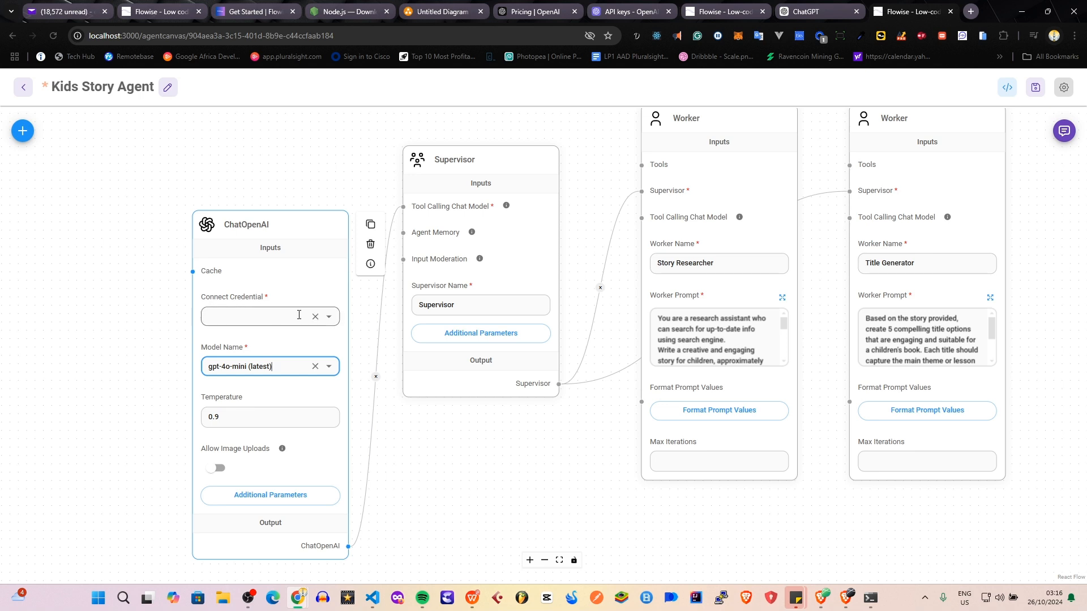
pyautogui.click(328, 319)
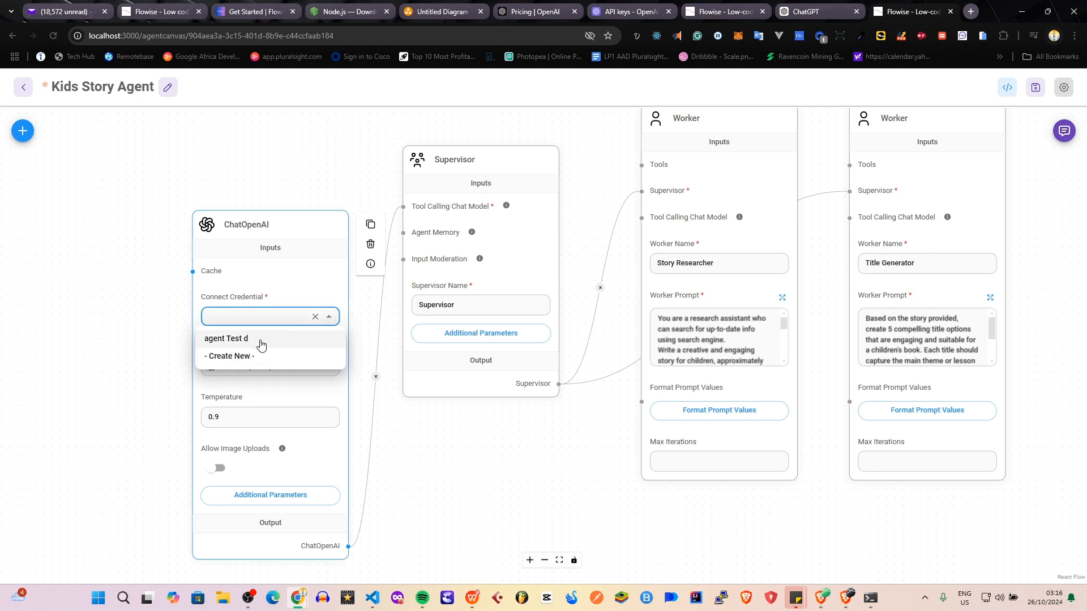
pyautogui.click(261, 342)
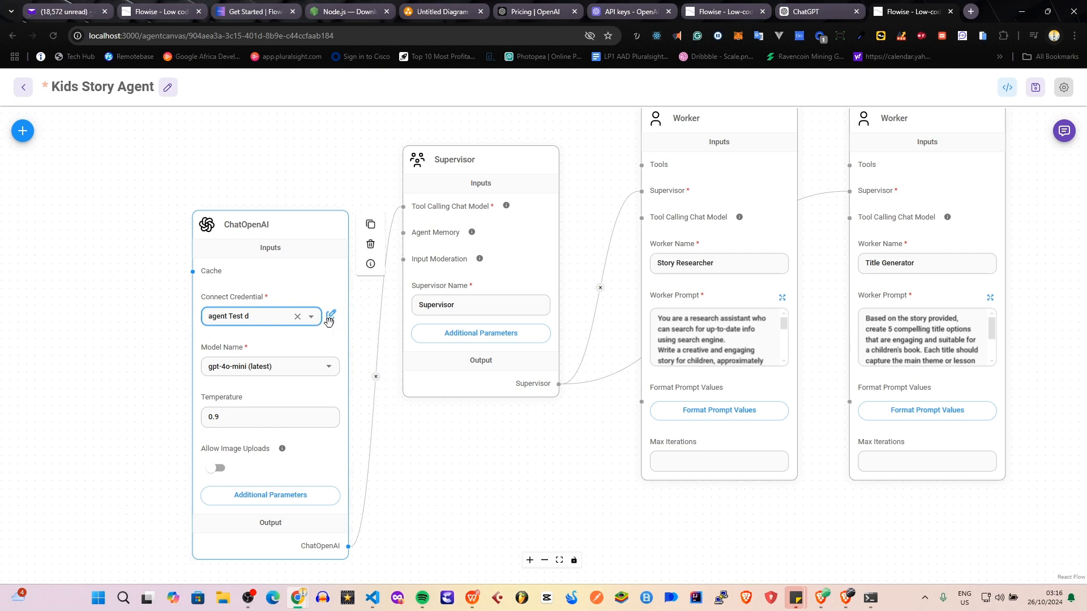
# Move the ChatOpenAI node slightly up and away from the Supervisor, and save the agent flow.
pyautogui.scroll(-2, 294, 397)
pyautogui.scroll(2, 283, 436)
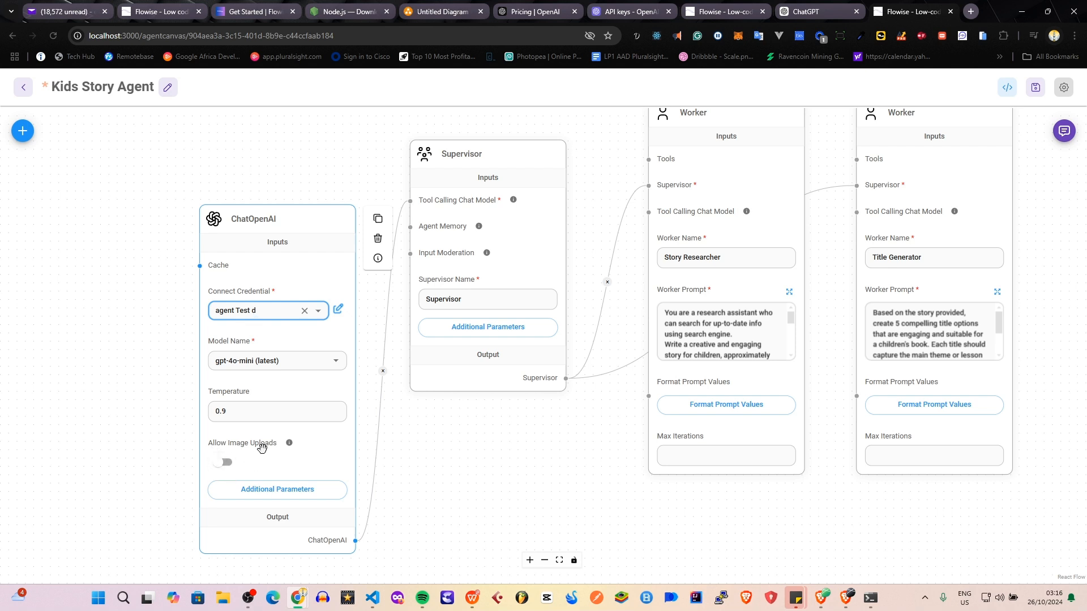
pyautogui.moveTo(274, 272); pyautogui.dragTo(248, 234)
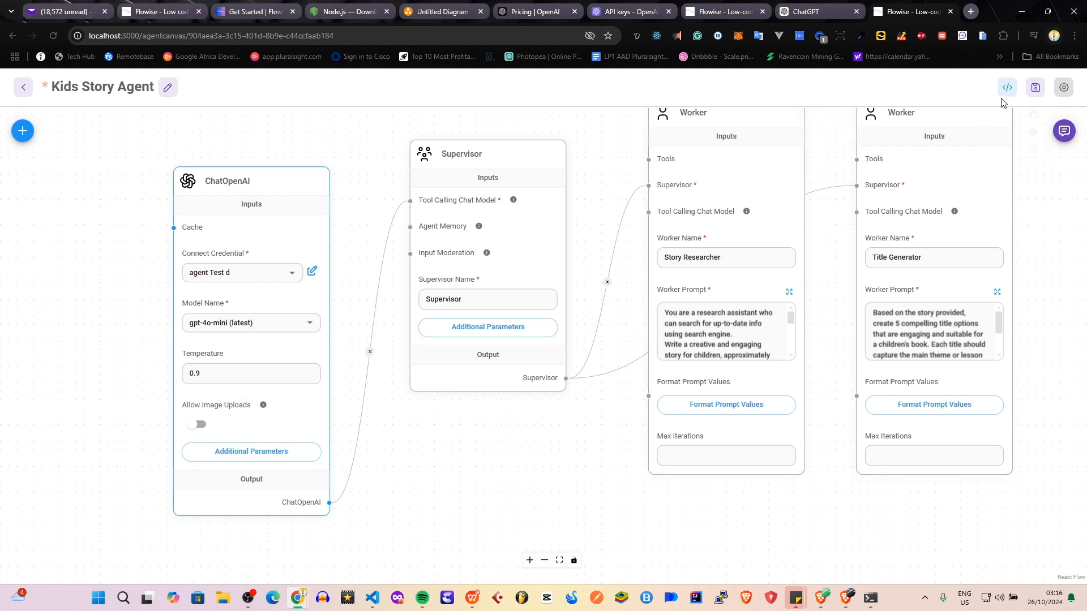
pyautogui.click(1036, 91)
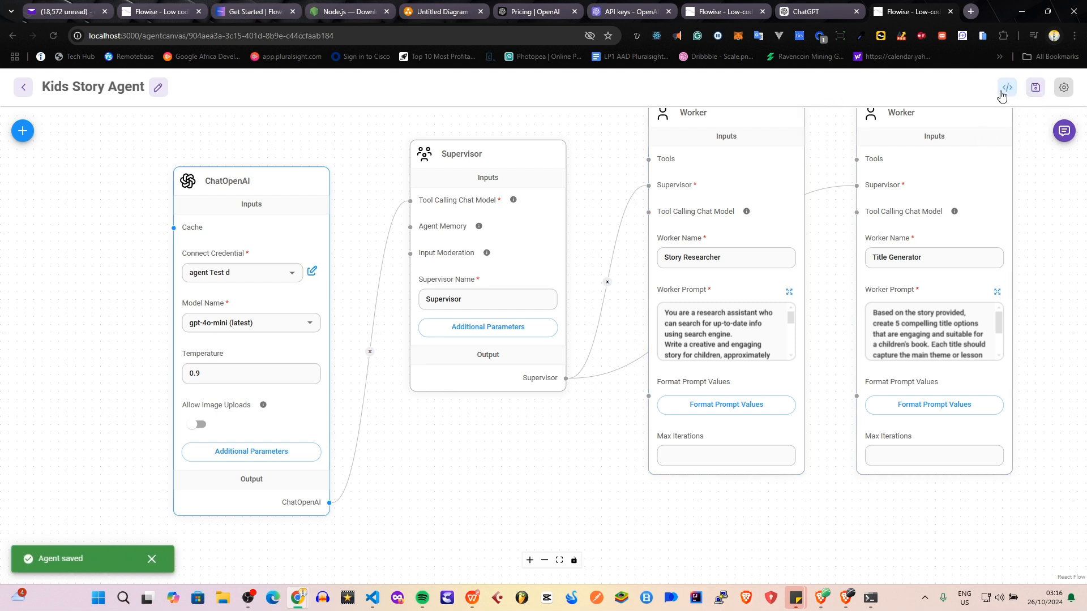
# Open the agent's chat and send the request "write a story about a dog".
pyautogui.moveTo(547, 444); pyautogui.dragTo(441, 436)
pyautogui.scroll(-3, 467, 469)
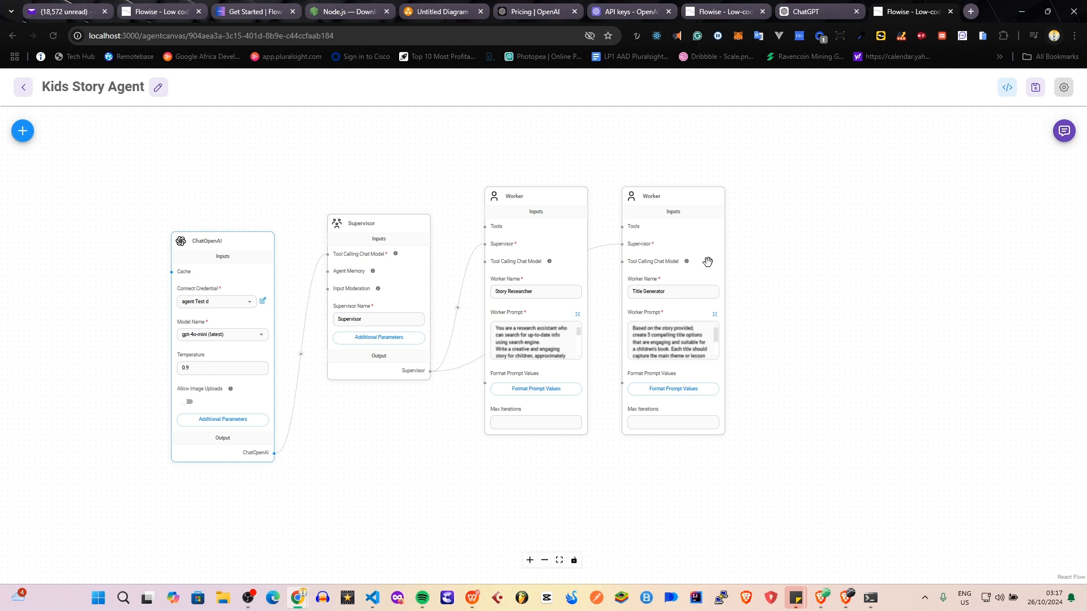
pyautogui.click(1066, 132)
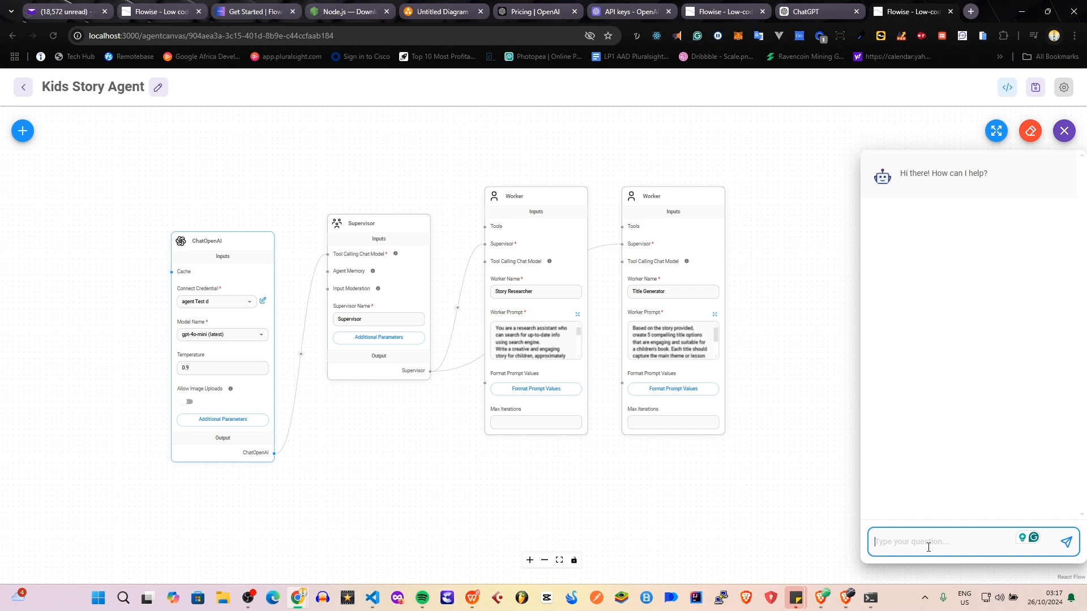
pyautogui.write('wr')
pyautogui.write('dog')
pyautogui.press('Return')
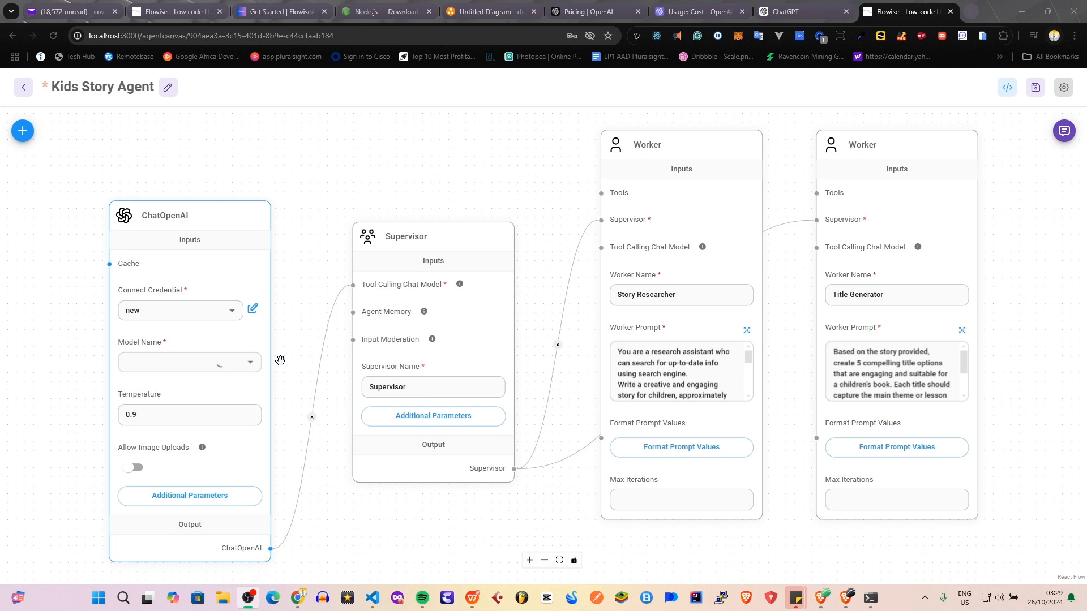
# Switch the ChatOpenAI model back to gpt-4o-mini (latest) and save the agent flow.
pyautogui.moveTo(267, 360)
pyautogui.click(253, 369)
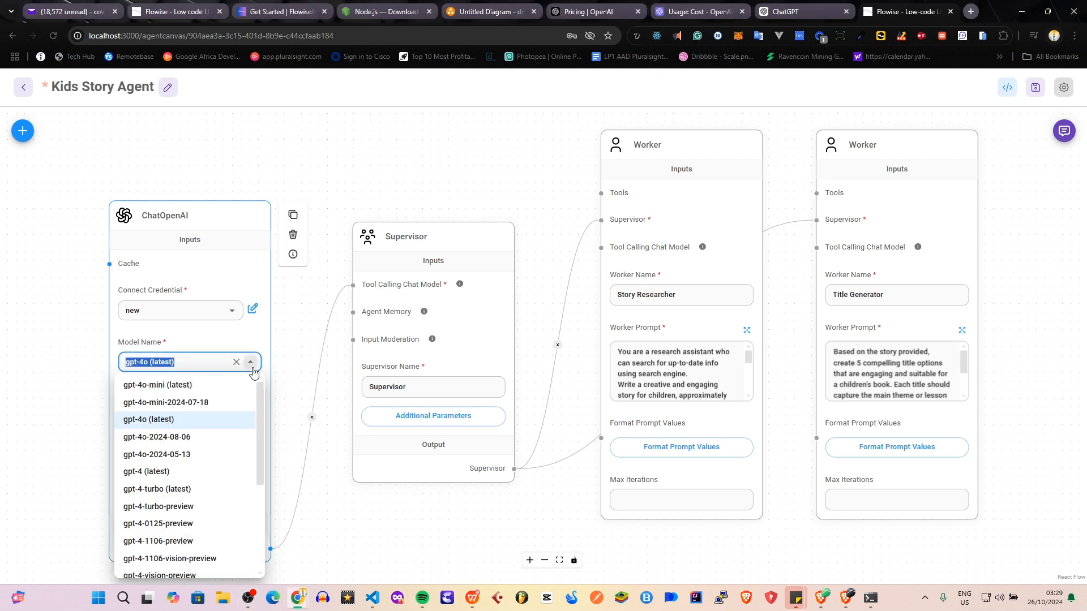
pyautogui.click(194, 389)
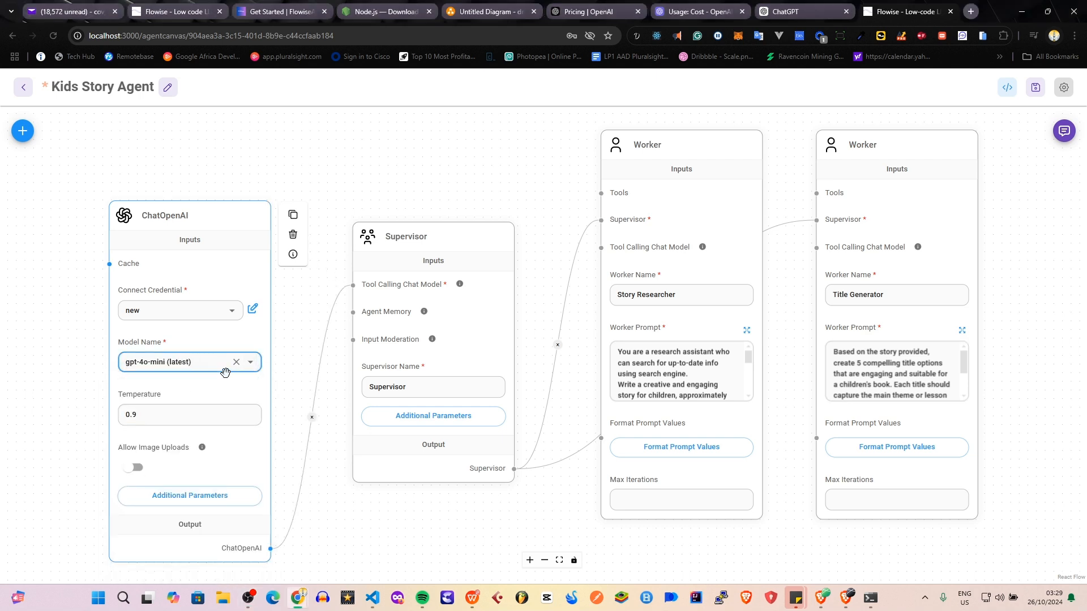
pyautogui.moveTo(950, 225)
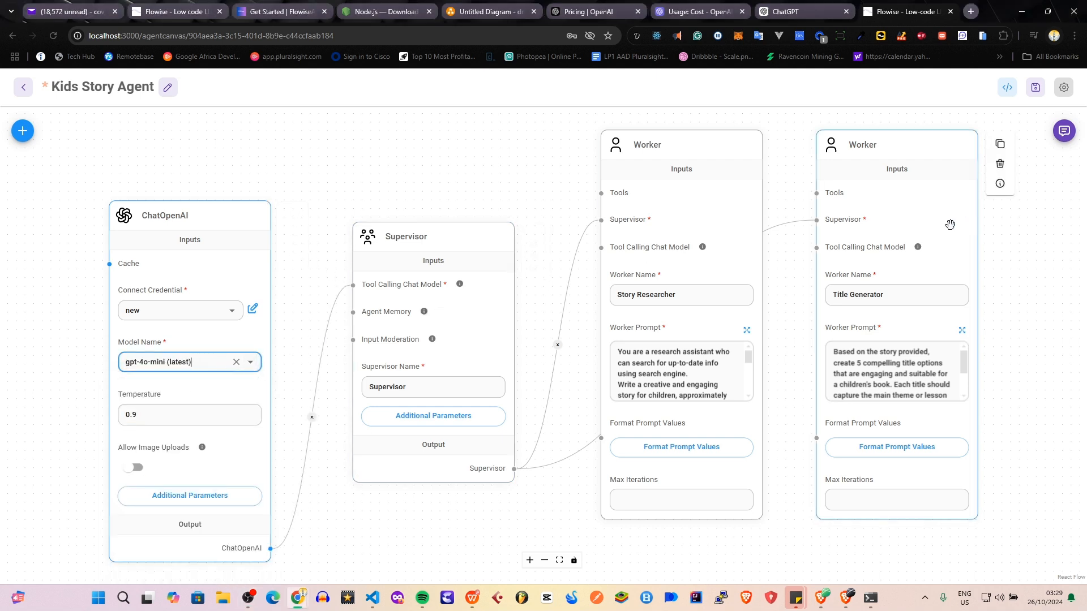
pyautogui.click(1035, 87)
# Open the agent's chat.
pyautogui.click(1065, 130)
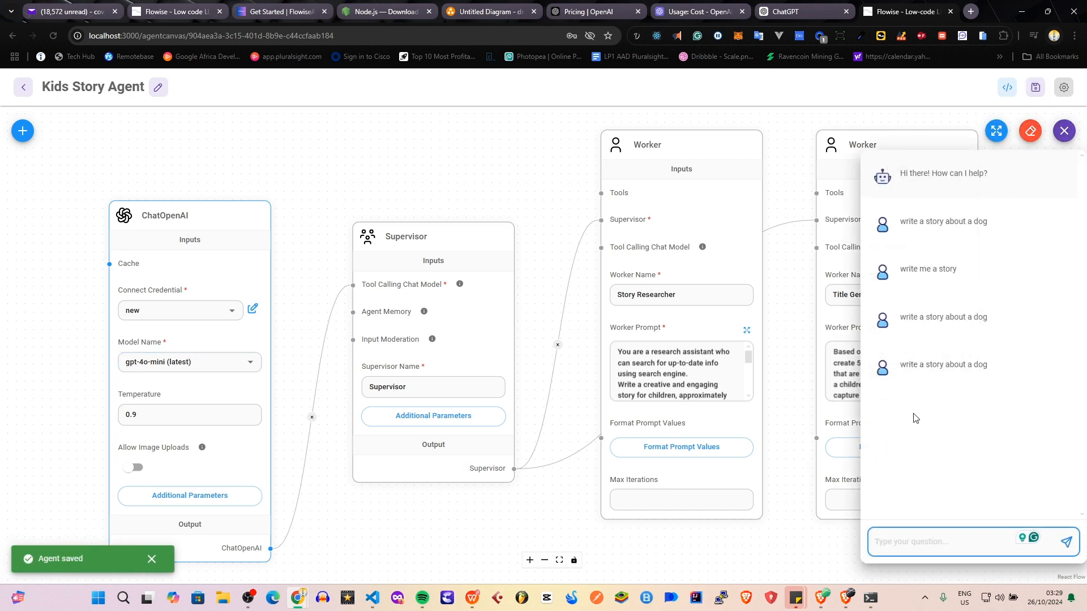
pyautogui.hotkey('ctrl', 'v')
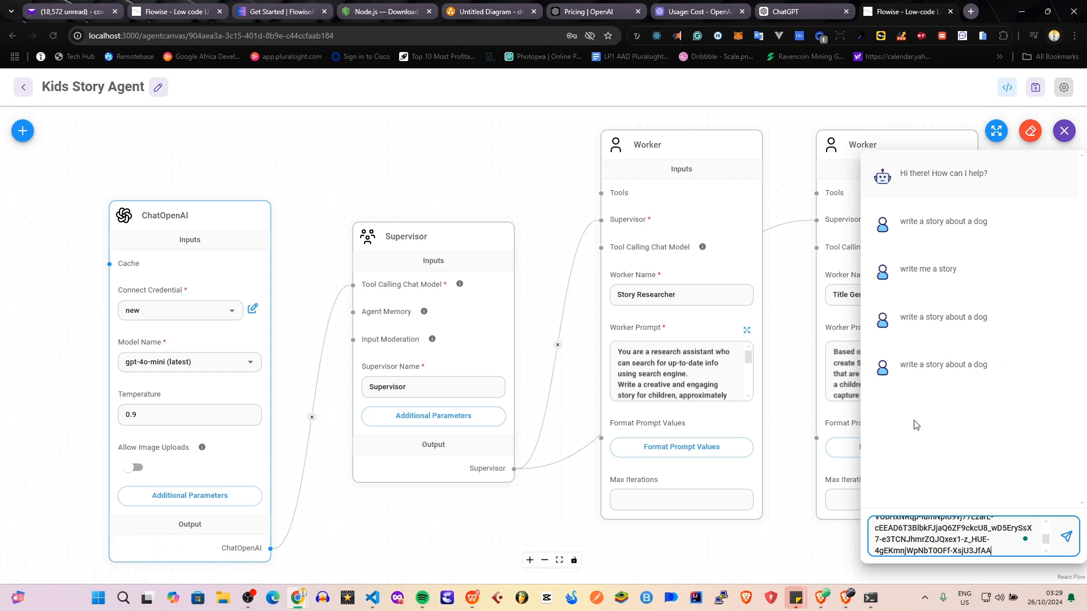
pyautogui.hotkey('ctrl', 'a')
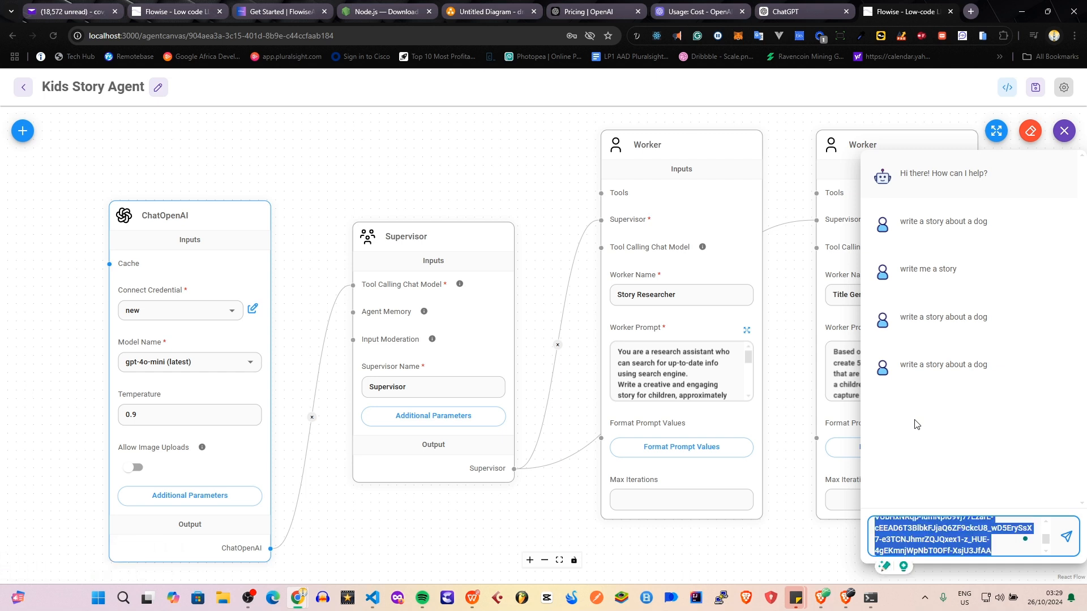
pyautogui.write('dof')
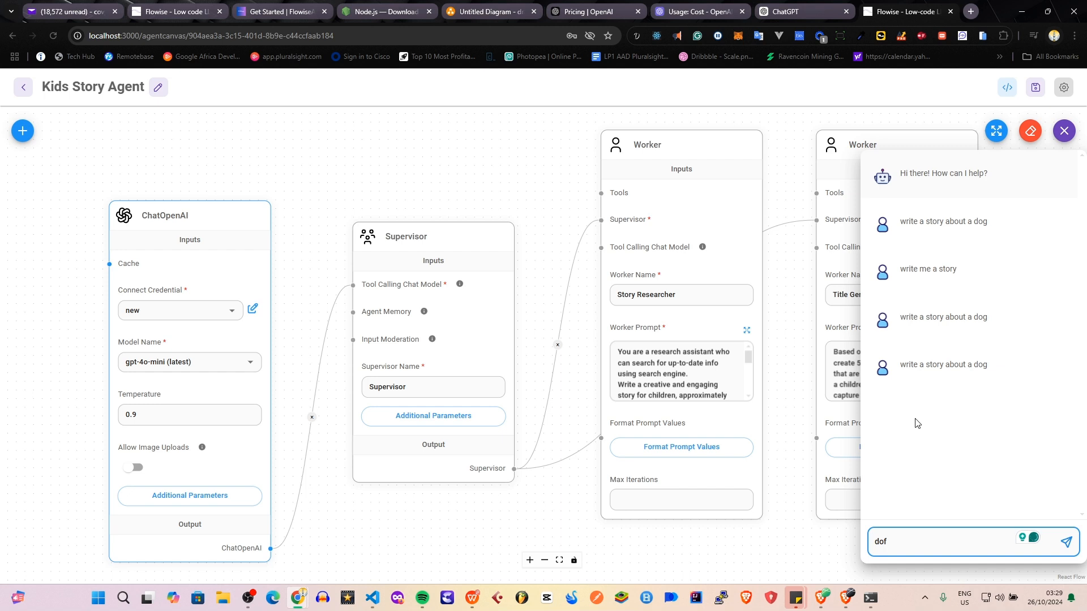
pyautogui.press('BackSpace')
pyautogui.write('g')
# Copy the latest request from the chat history into the message field and send "write a story about a dog" again.
pyautogui.moveTo(990, 365); pyautogui.dragTo(900, 365)
pyautogui.hotkey('ctrl', 'c')
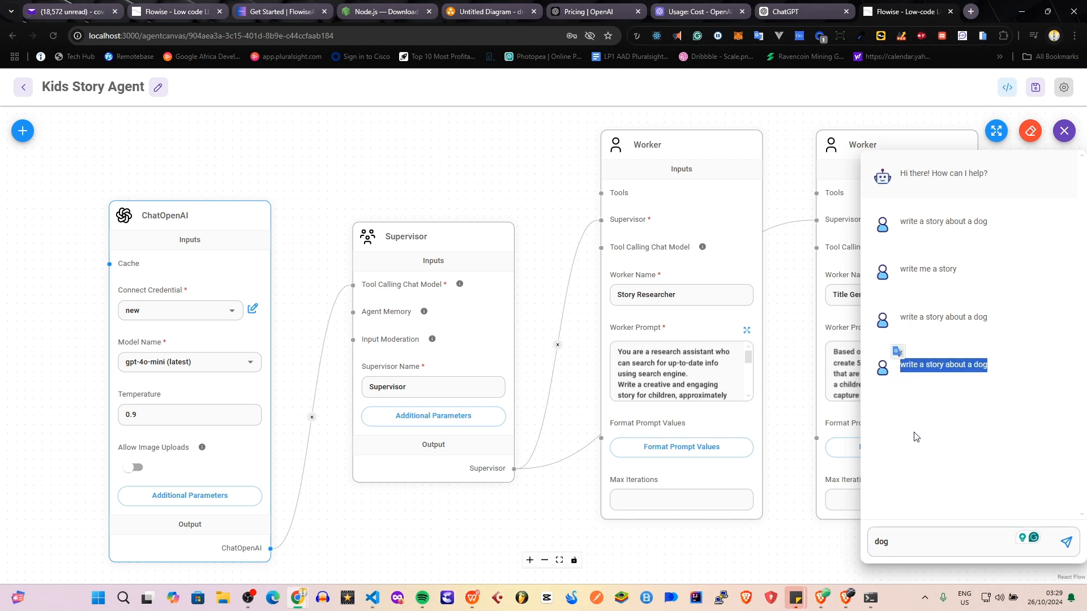
pyautogui.moveTo(900, 541); pyautogui.dragTo(876, 541)
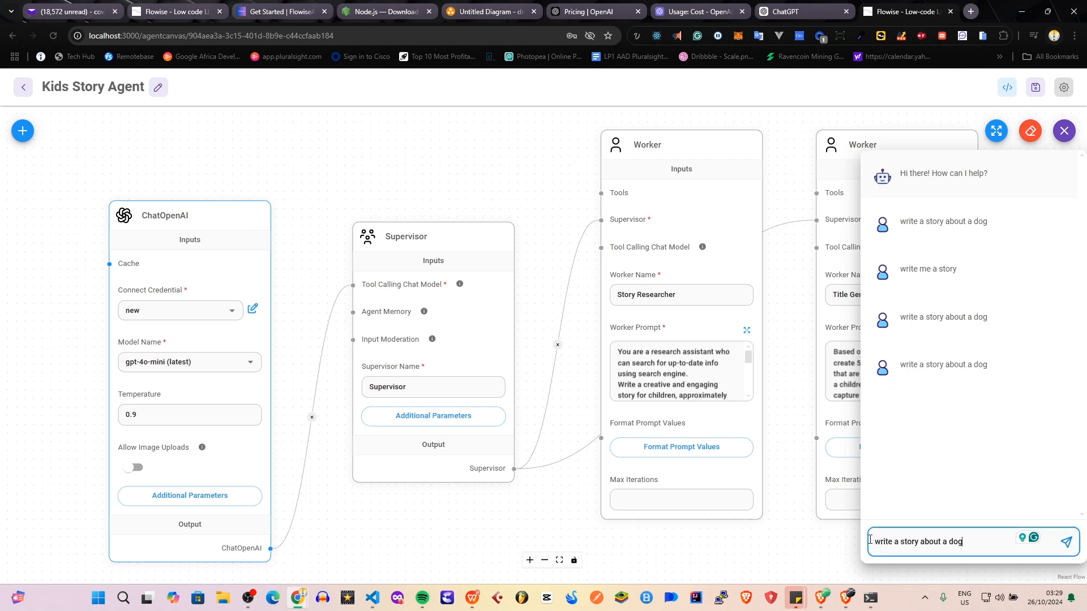
pyautogui.hotkey('ctrl', 'v')
pyautogui.press('Return')
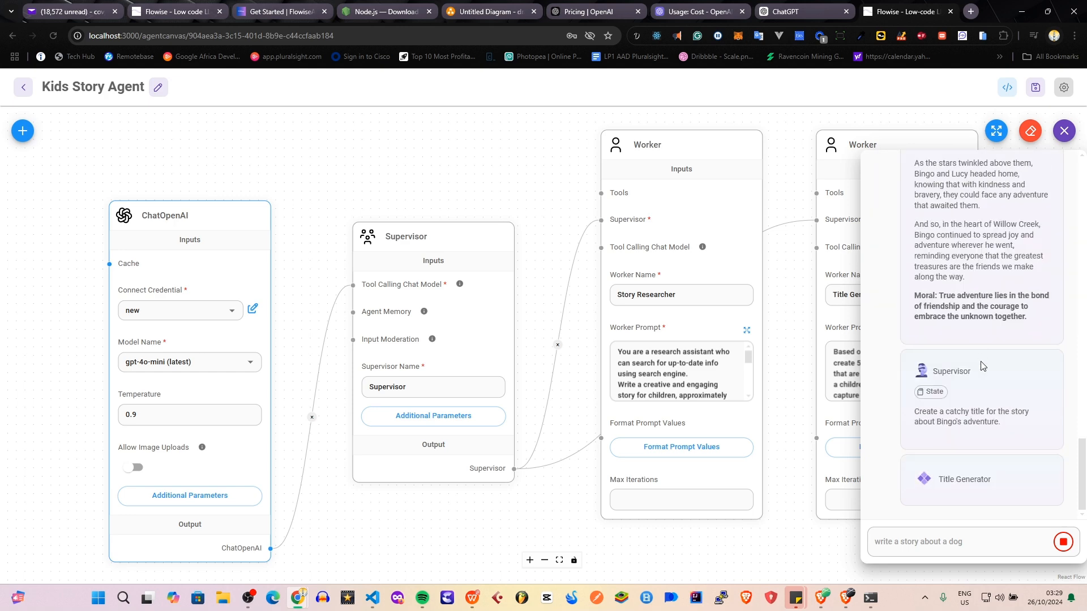
# Review the agents' replies in the chat, from the title suggestions back to the Supervisor's first instruction.
pyautogui.scroll(1, 984, 365)
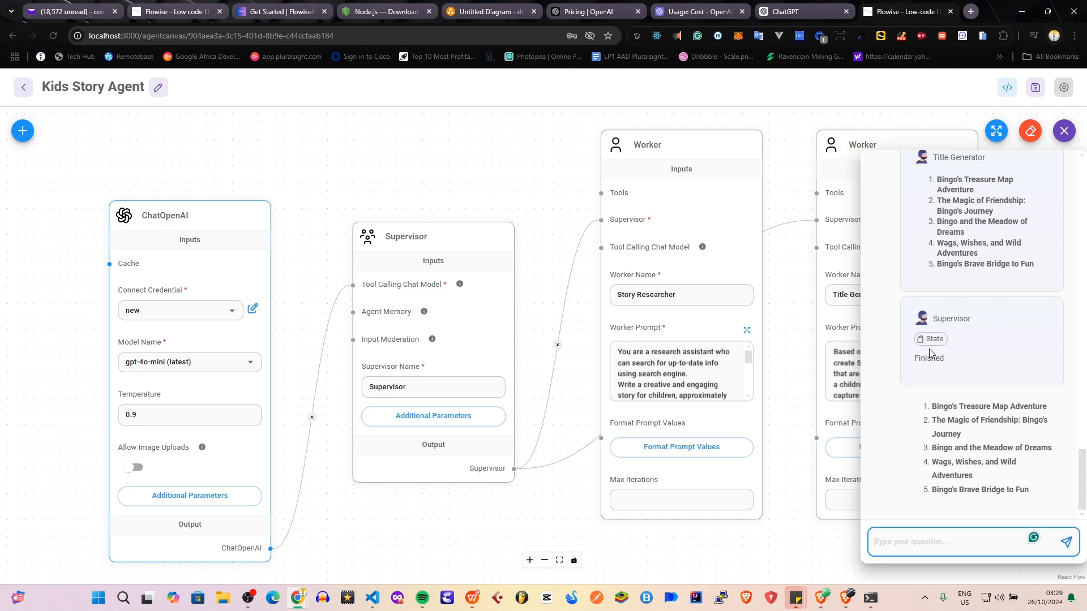
pyautogui.scroll(10, 1024, 417)
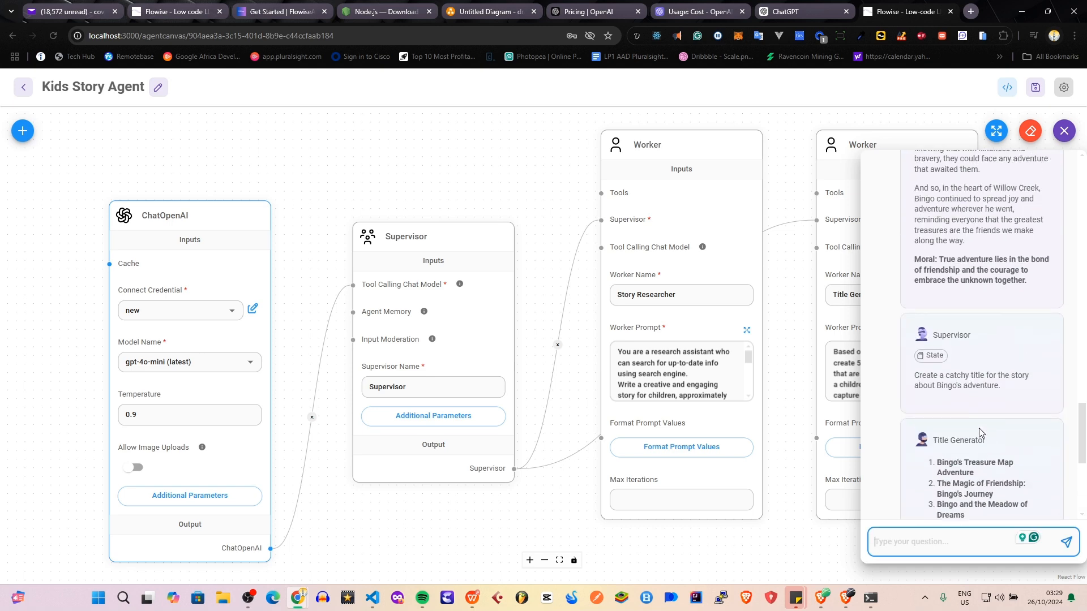
pyautogui.scroll(6, 950, 371)
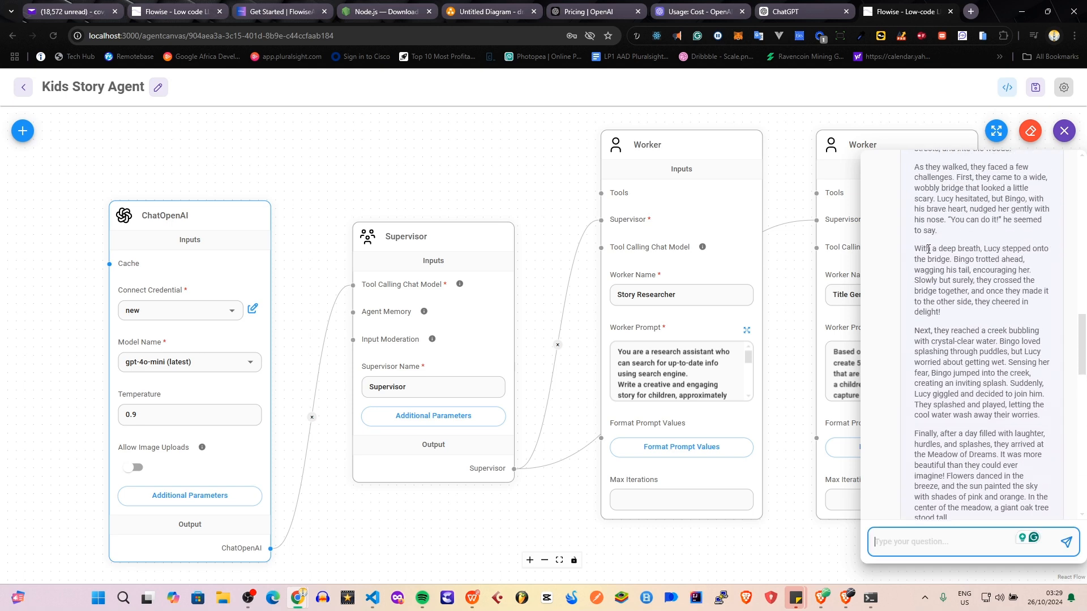
pyautogui.scroll(6, 929, 234)
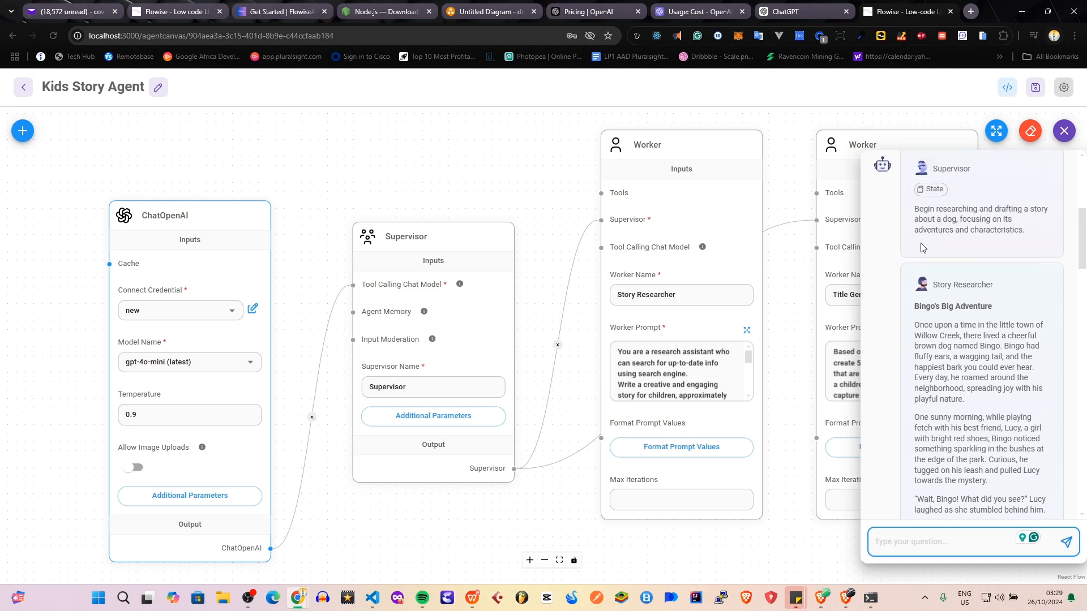
# Expand the chat and examine the Story Researcher's story, the Title Generator's suggestions and the full conversation.
pyautogui.click(996, 132)
pyautogui.scroll(10, 411, 328)
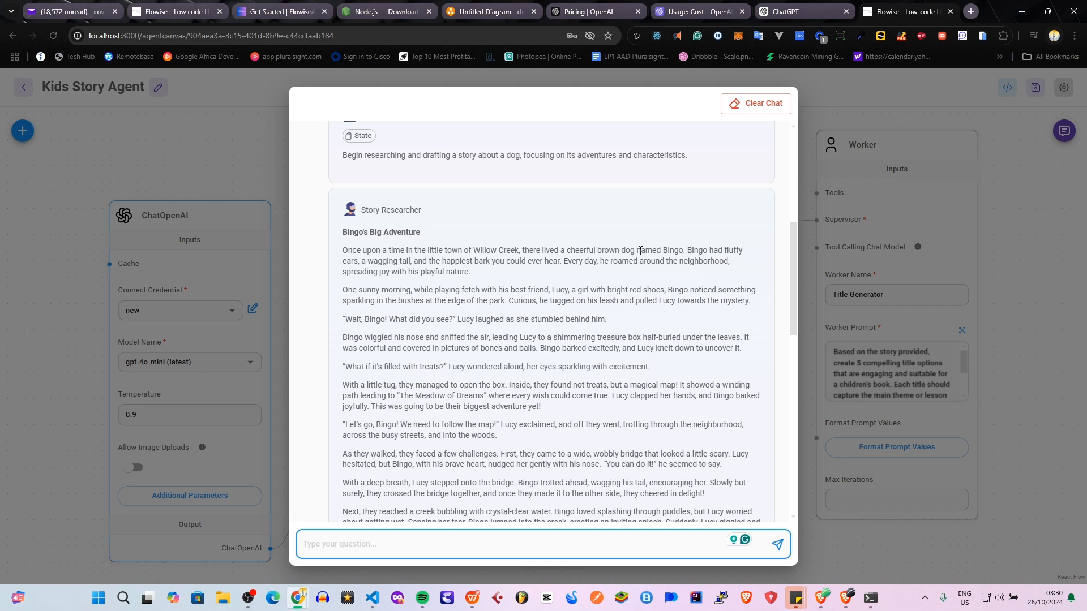
pyautogui.scroll(-3, 368, 338)
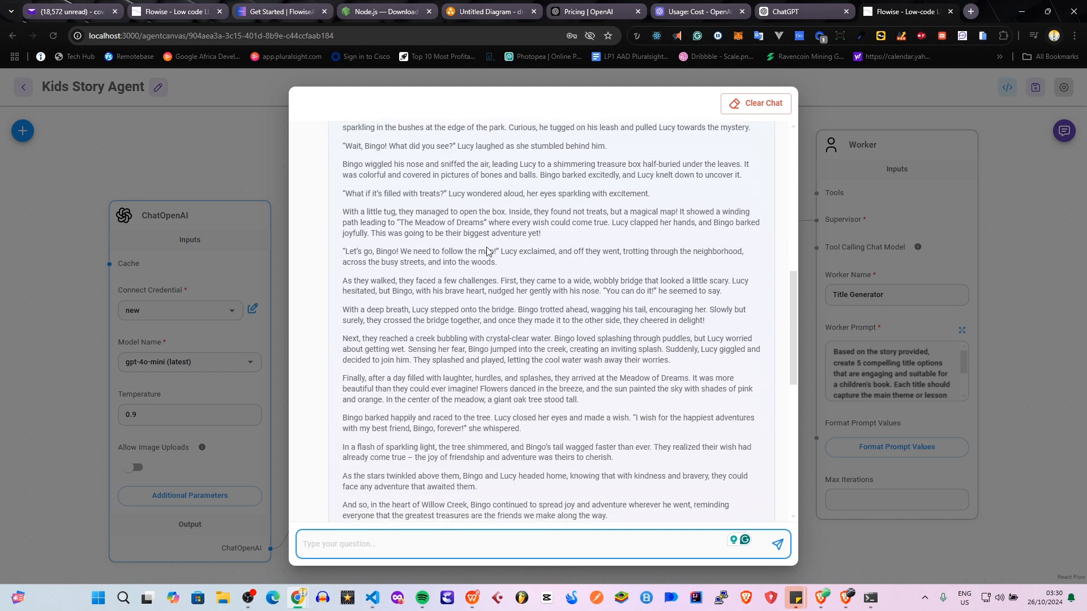
pyautogui.scroll(-3, 489, 359)
pyautogui.scroll(-4, 462, 377)
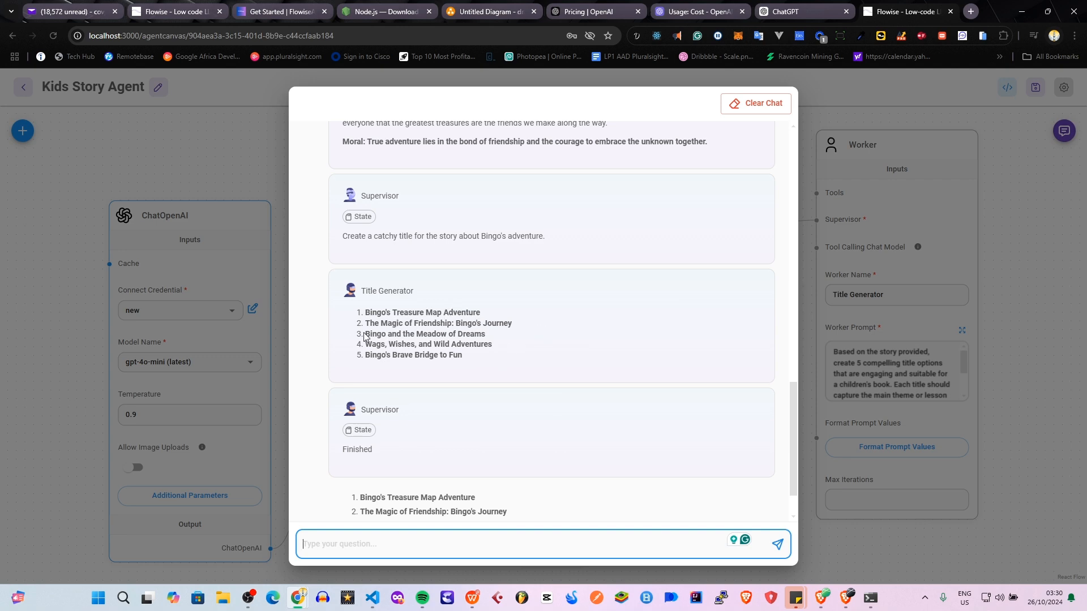
pyautogui.scroll(-1, 439, 447)
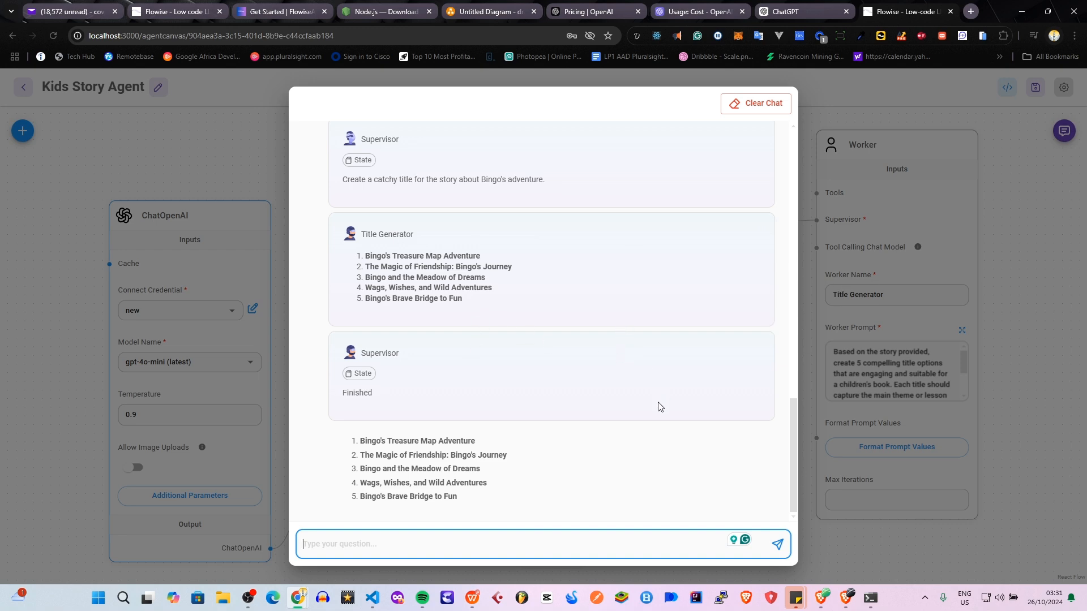
pyautogui.scroll(13, 659, 407)
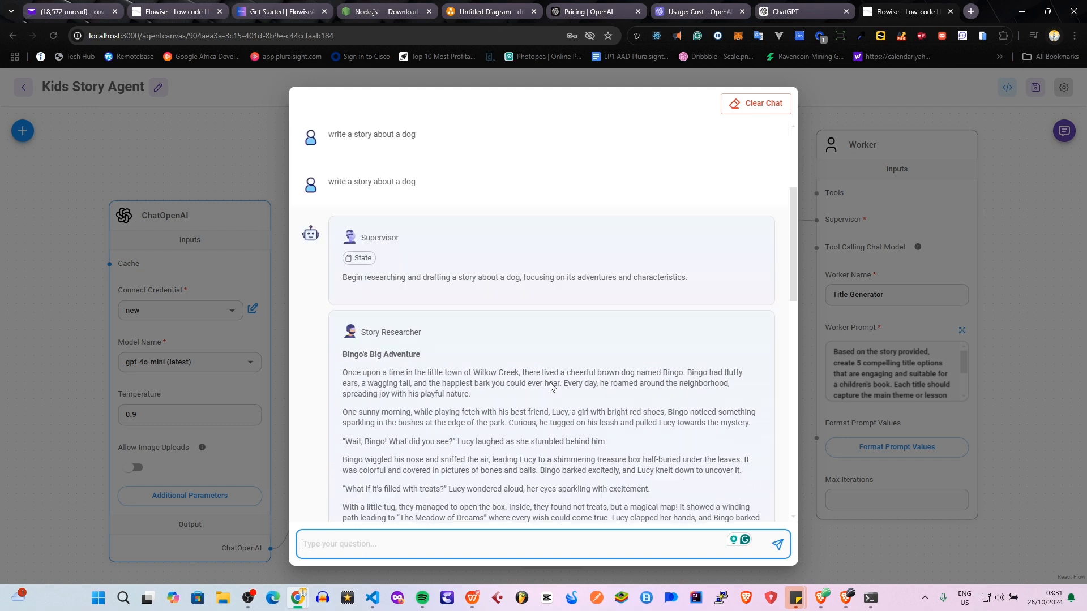
pyautogui.scroll(3, 550, 387)
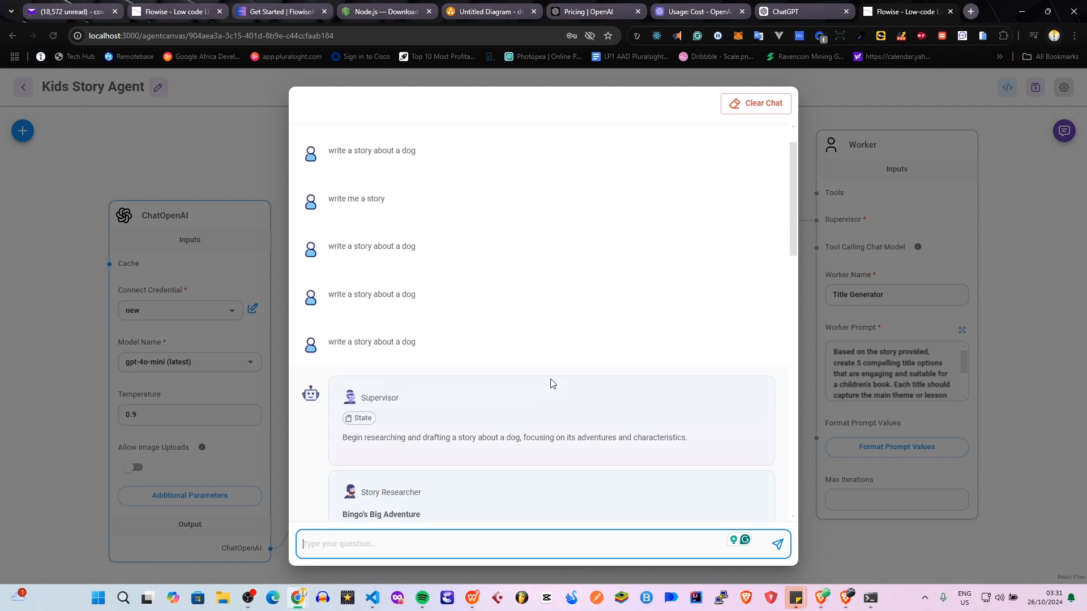
pyautogui.scroll(1, 560, 365)
pyautogui.scroll(-18, 559, 366)
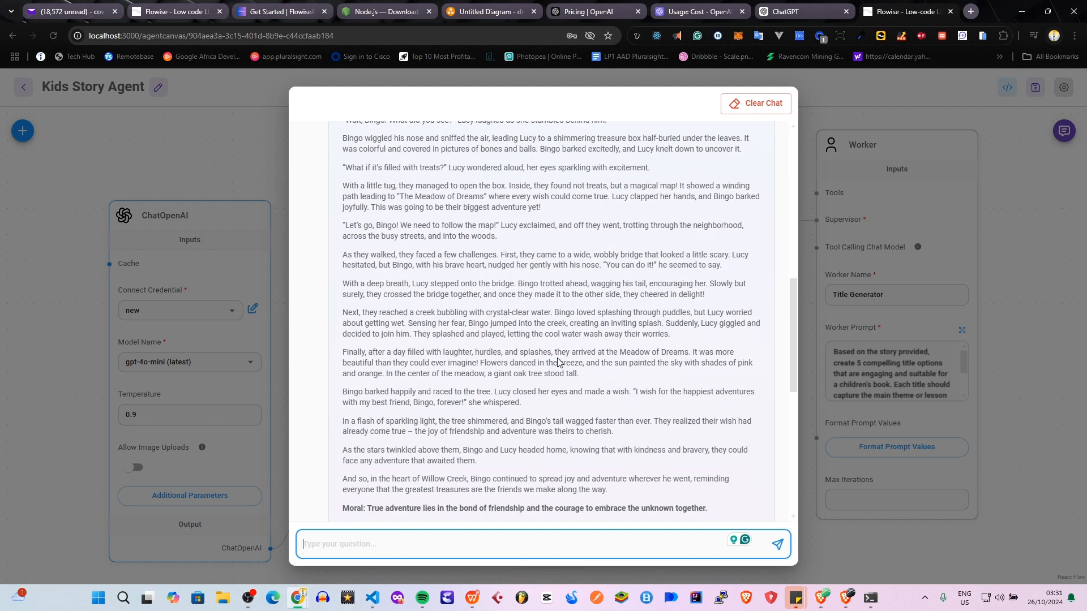